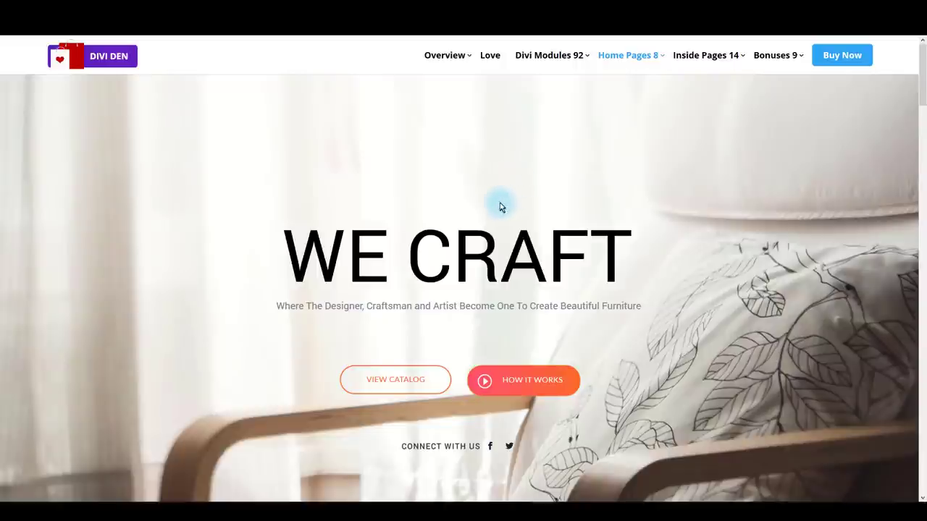
# Look over the We Craft demo page from hero to catalog and compare it with the We Bake mockup in Photoshop
pyautogui.scroll(-4, 465, 231)
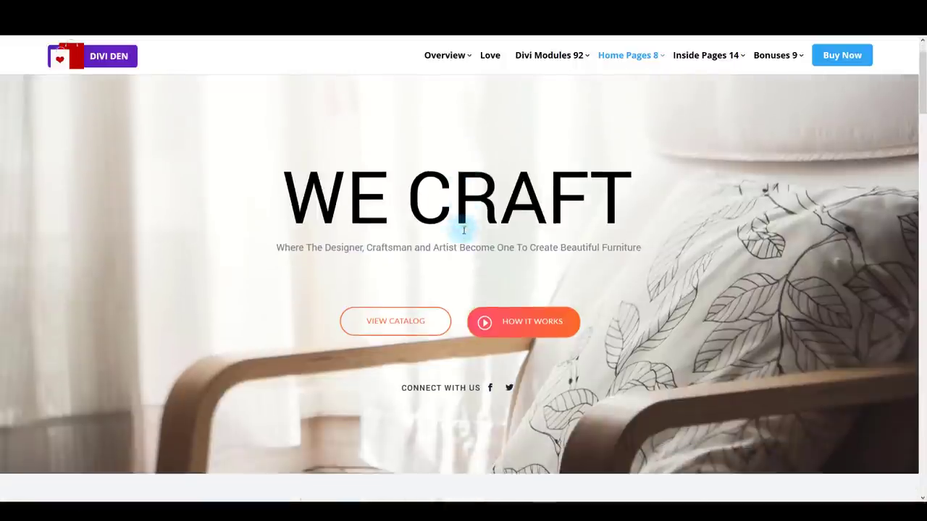
pyautogui.scroll(-10, 464, 230)
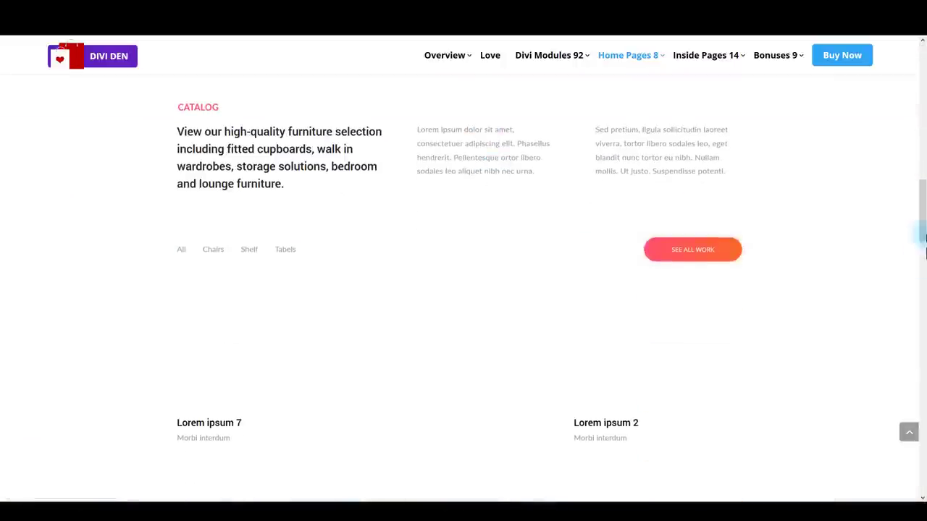
pyautogui.moveTo(915, 232); pyautogui.dragTo(922, 50)
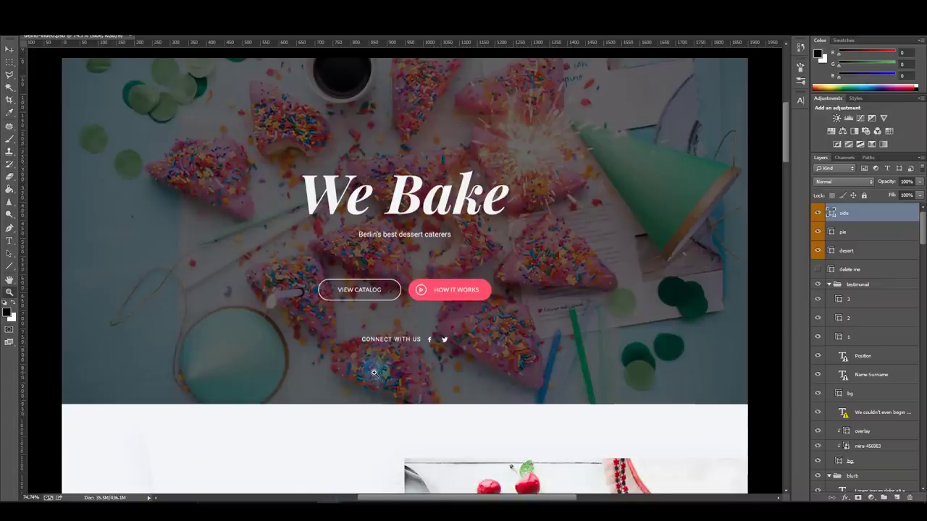
pyautogui.scroll(-2, 488, 317)
pyautogui.scroll(4, 504, 310)
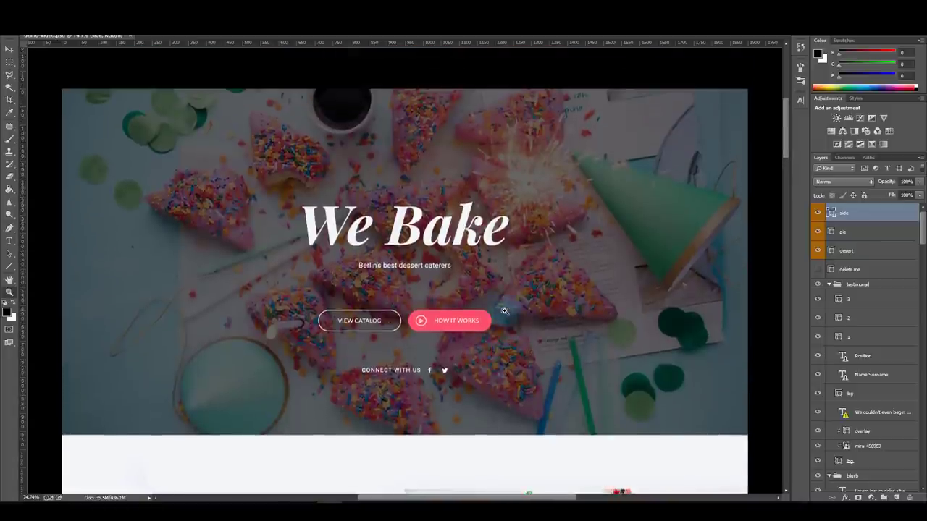
pyautogui.scroll(-1, 504, 311)
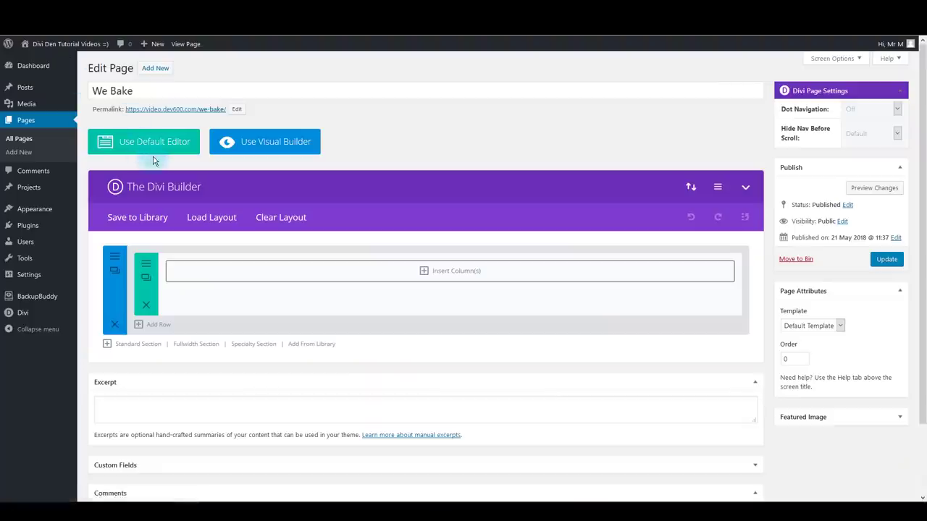
# Search Divi Den on Demand for "craftsman", load the Craftsman Page Layout into the We Bake page and update the page
pyautogui.click(206, 220)
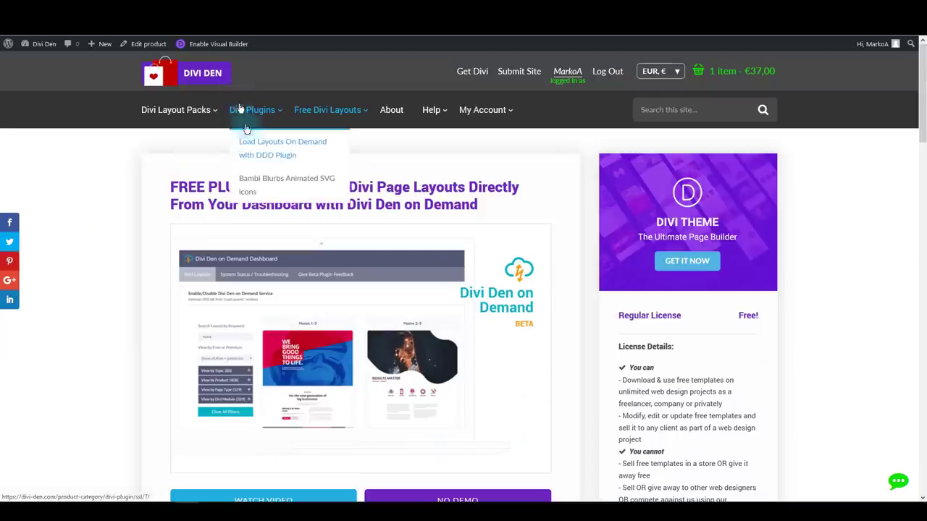
pyautogui.scroll(-2, 82, 314)
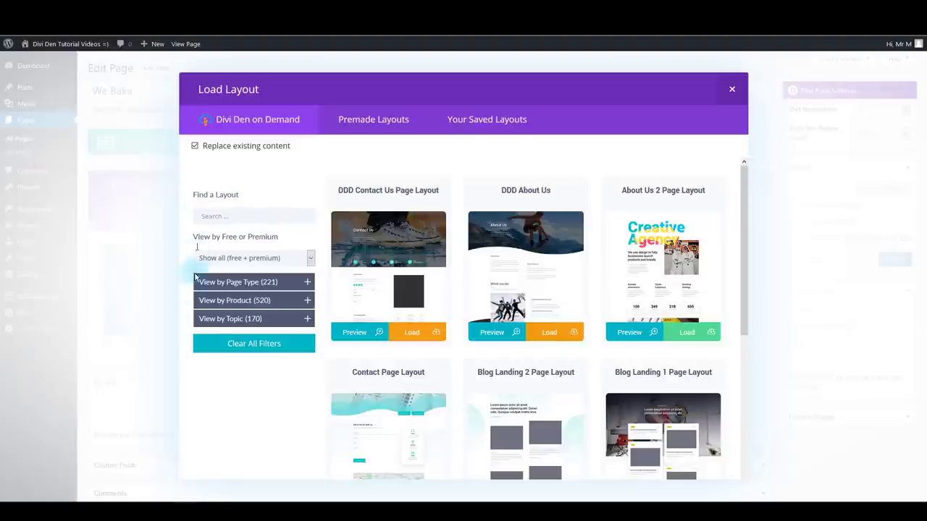
pyautogui.click(211, 216)
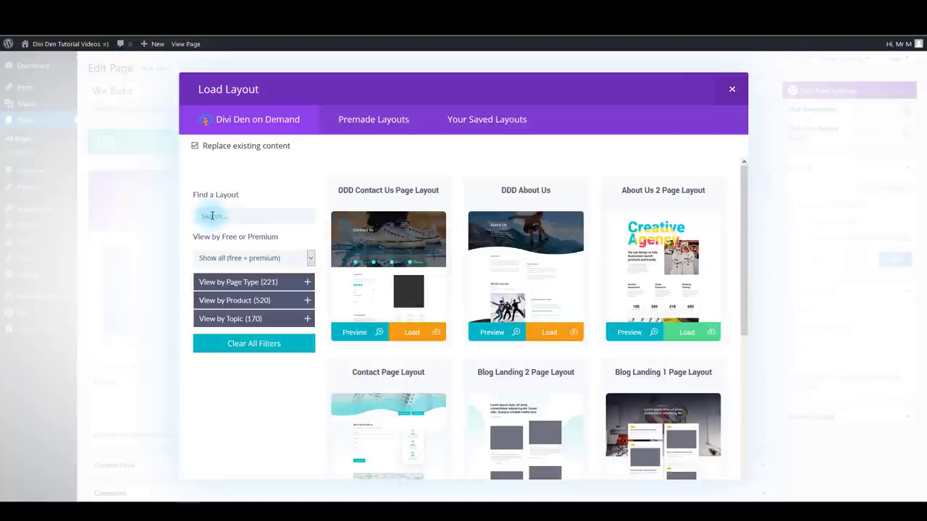
pyautogui.click(212, 216)
pyautogui.write('craftsman')
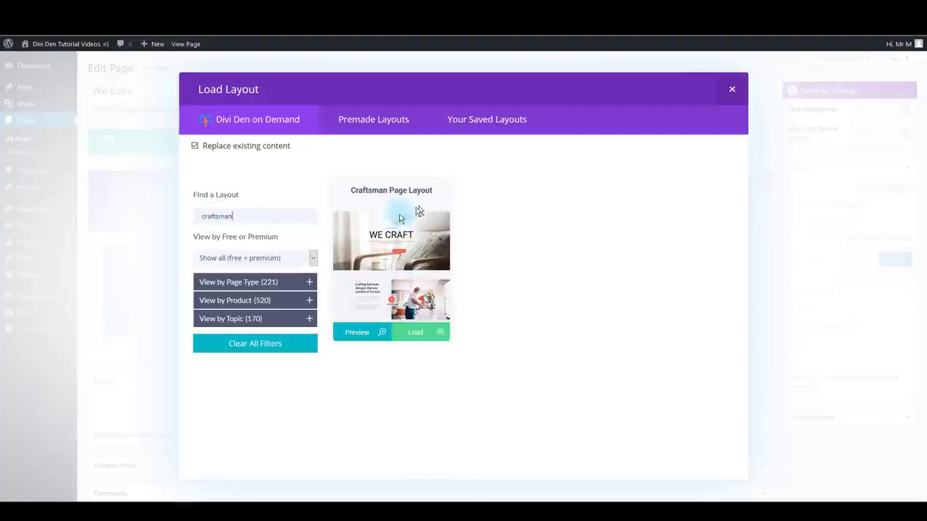
pyautogui.click(424, 337)
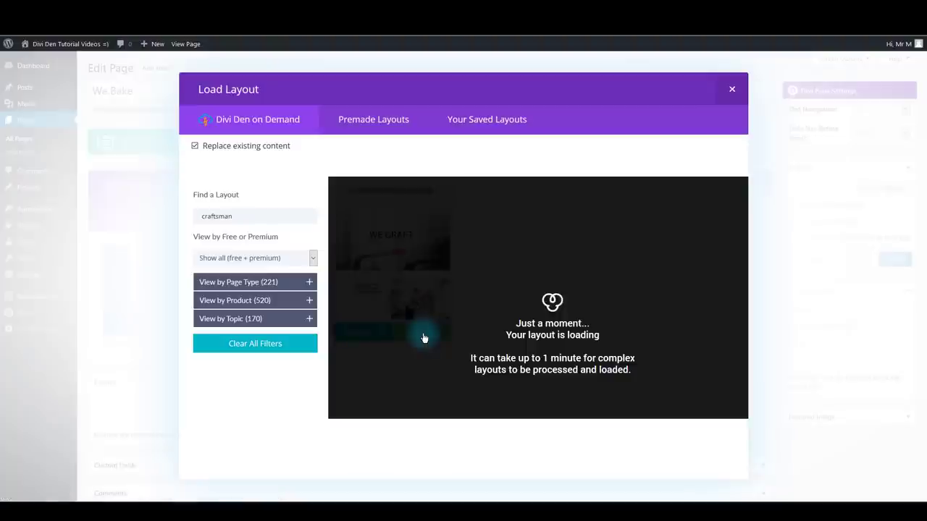
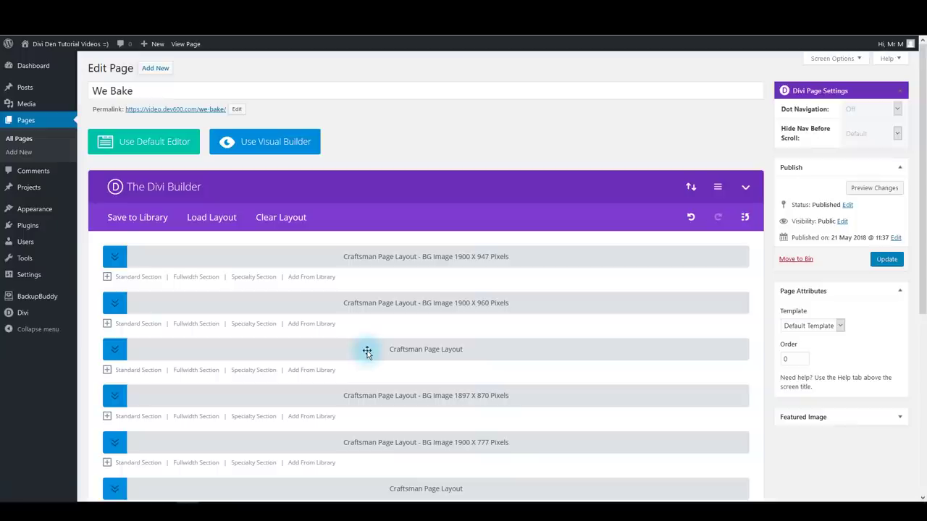
pyautogui.click(888, 262)
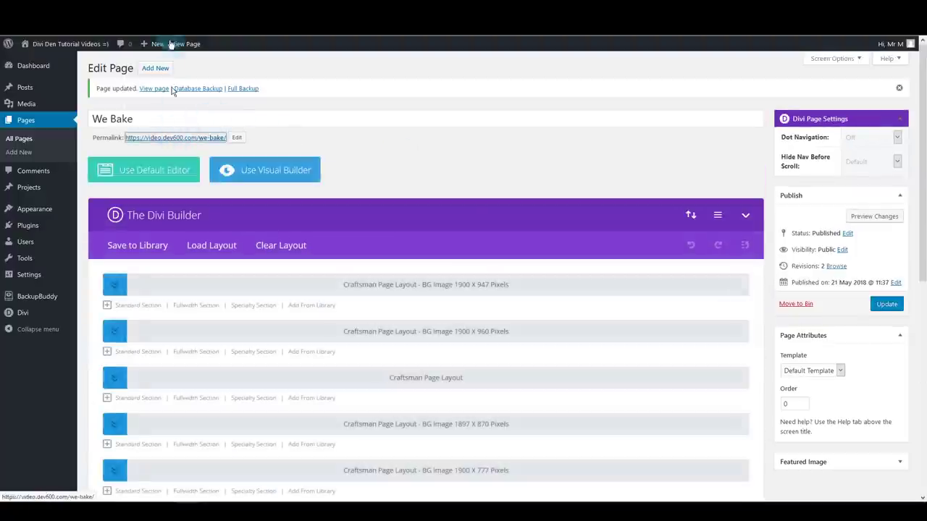
# View the published We Bake page and inspect its theme header, layout sections and footer
pyautogui.click(171, 89)
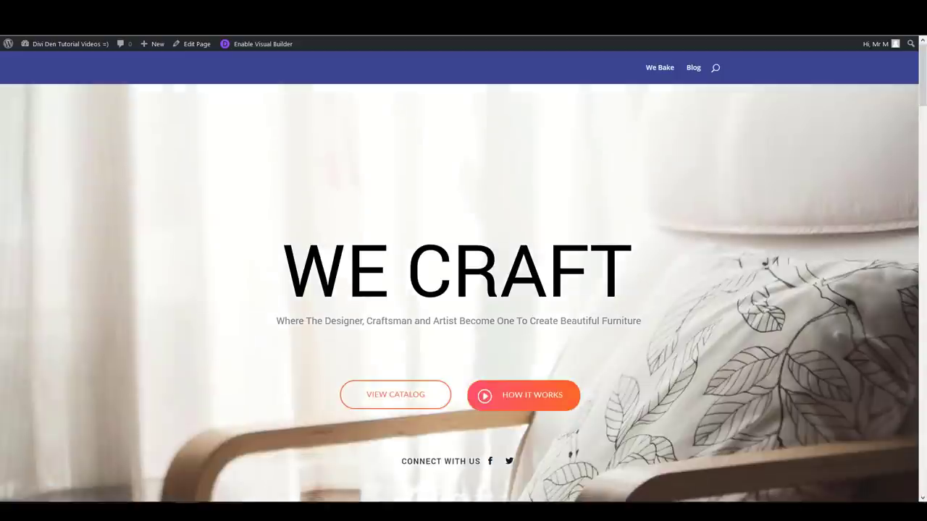
pyautogui.scroll(-4, 310, 186)
pyautogui.scroll(-4, 918, 174)
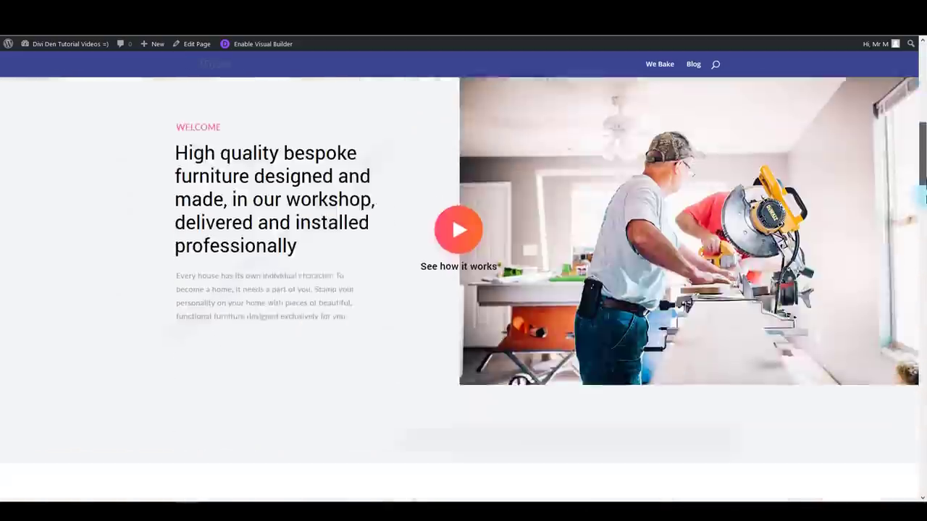
pyautogui.scroll(-15, 923, 217)
pyautogui.scroll(20, 924, 72)
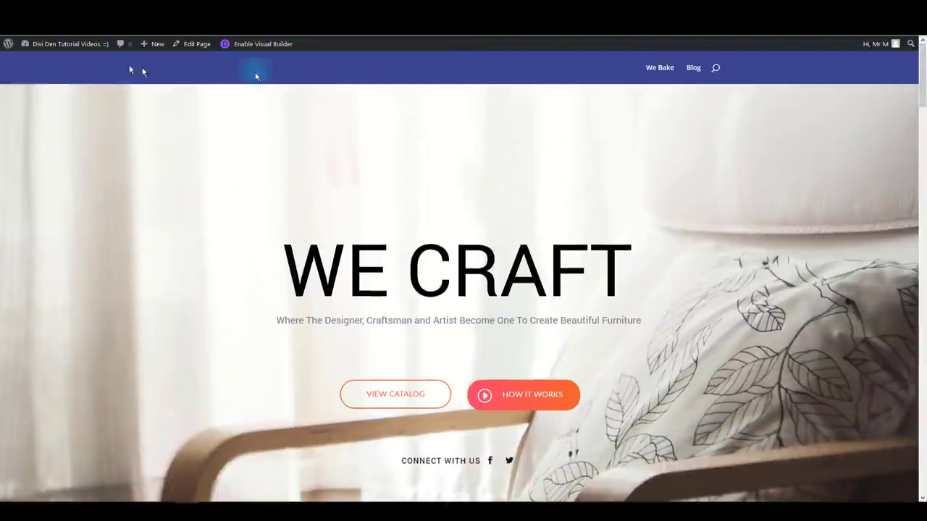
pyautogui.scroll(-20, 916, 101)
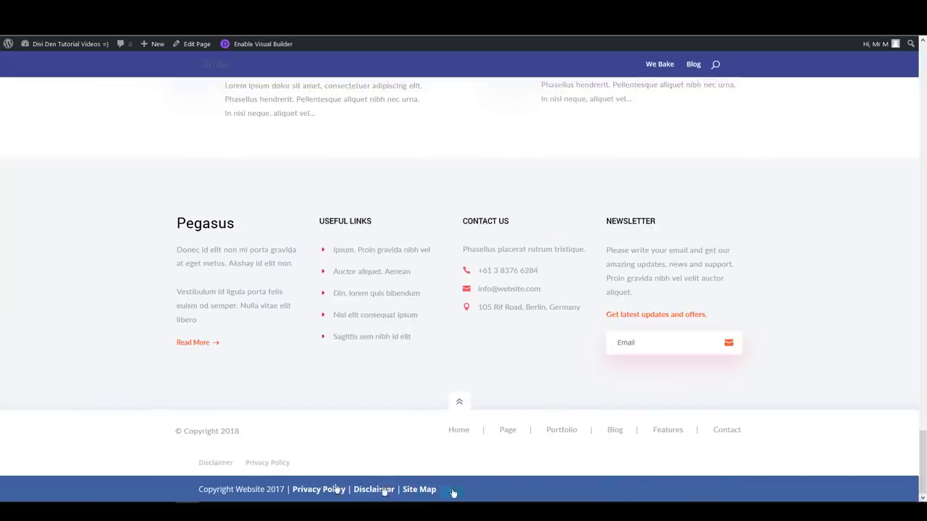
pyautogui.scroll(20, 920, 435)
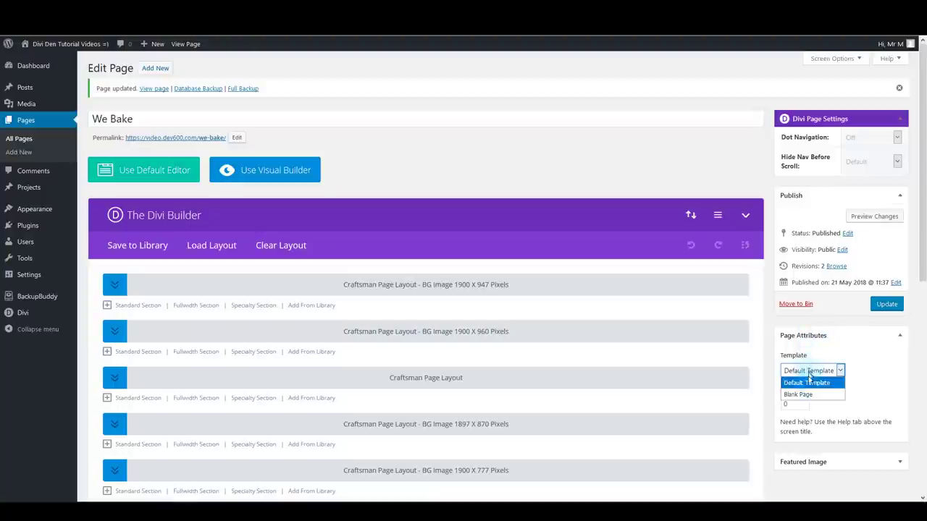
# Set the page template to Blank Page, update the page and reload its published view
pyautogui.click(813, 396)
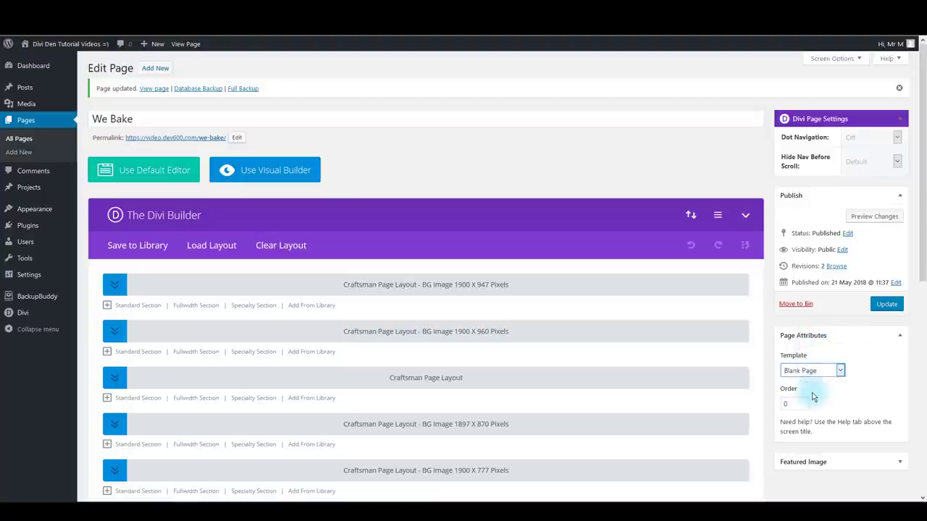
pyautogui.click(880, 313)
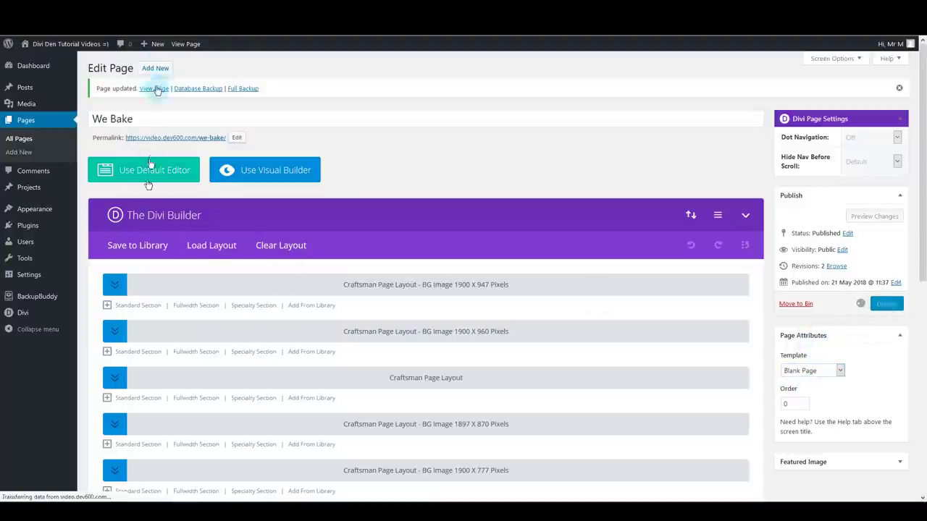
pyautogui.hotkey('ctrl', 'Tab')
pyautogui.press('F5')
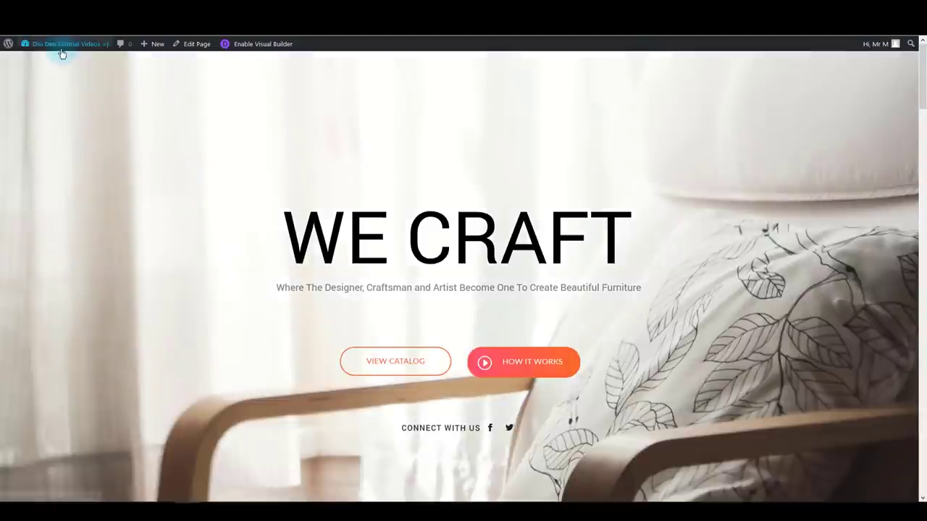
# Open the hero section's background settings in the Visual Builder and bring up the background image chooser
pyautogui.moveTo(63, 44)
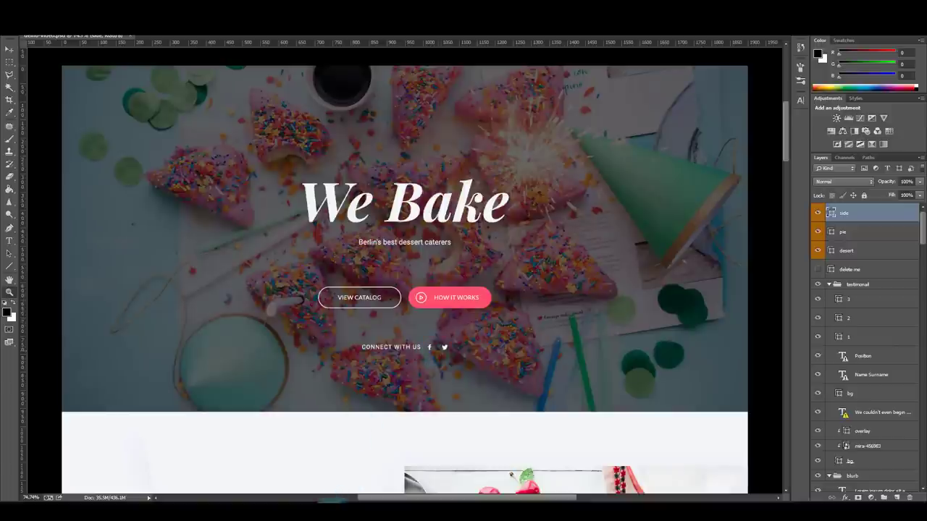
pyautogui.moveTo(332, 500)
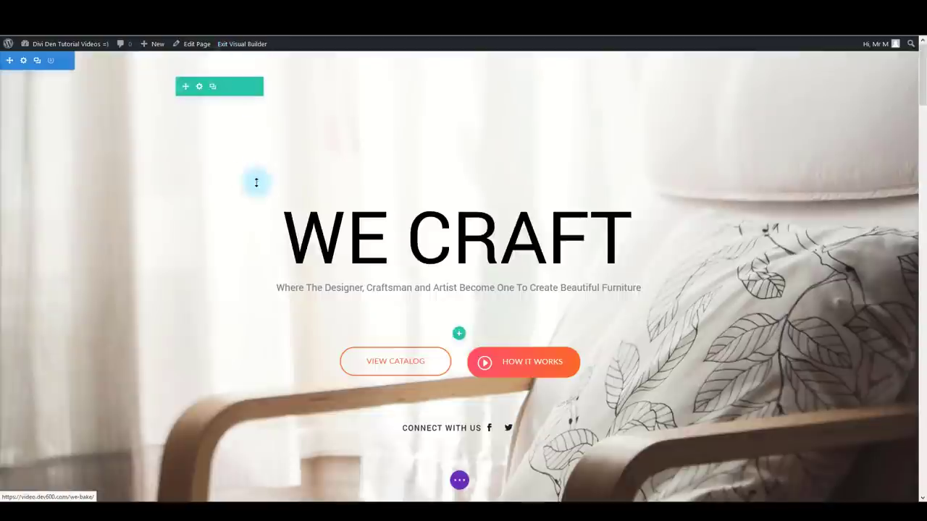
pyautogui.click(24, 64)
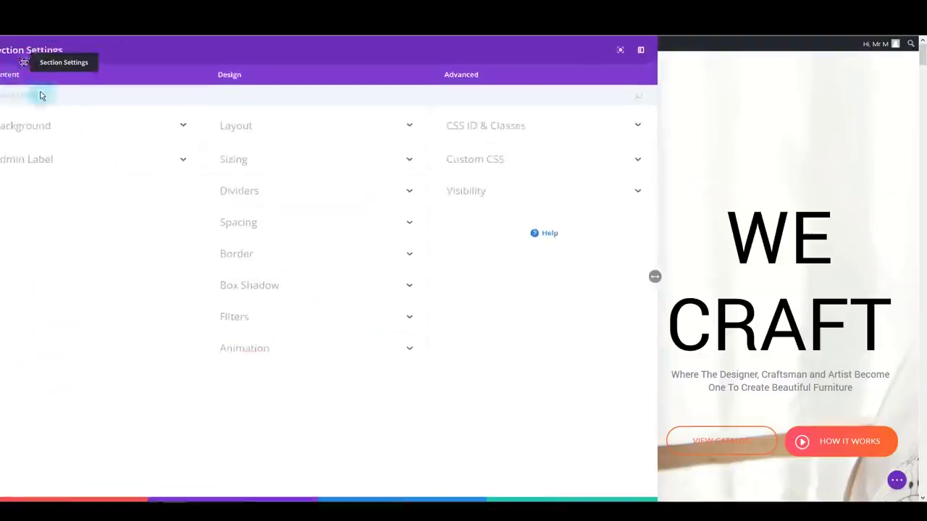
pyautogui.click(180, 145)
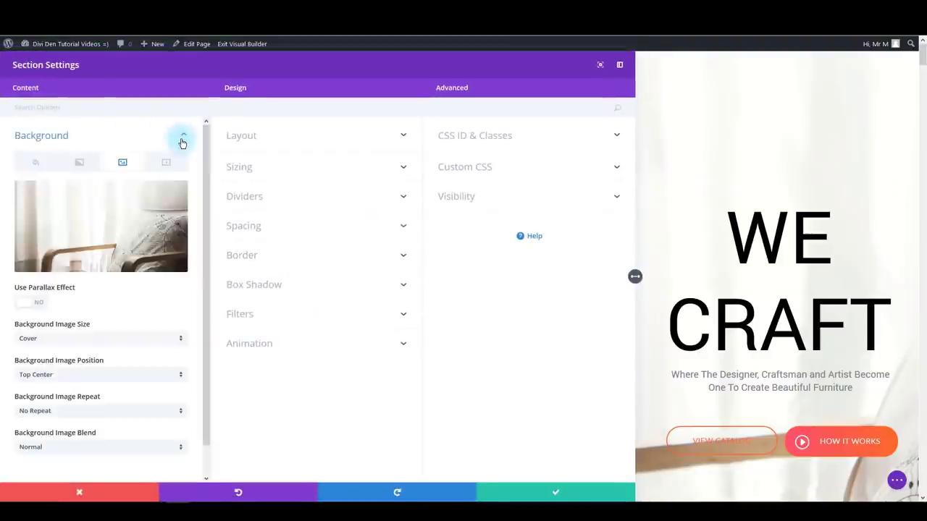
pyautogui.click(95, 225)
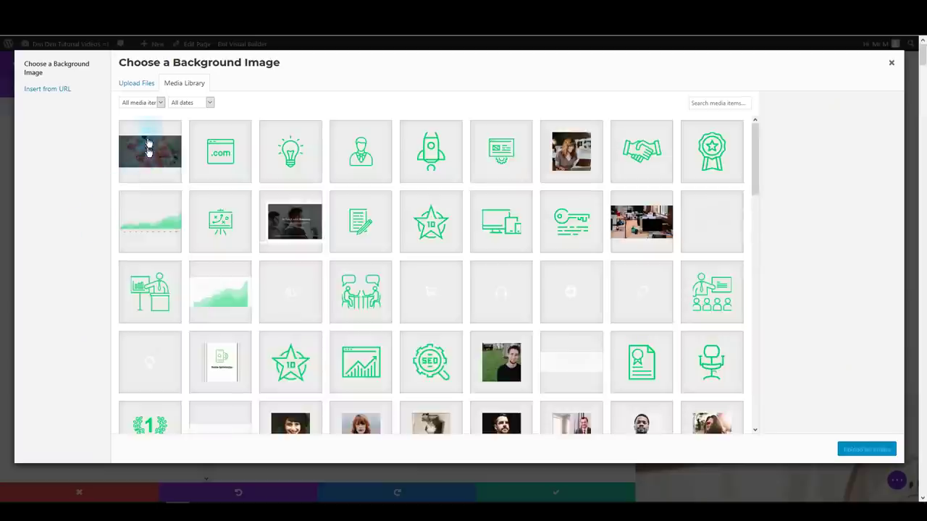
pyautogui.click(137, 84)
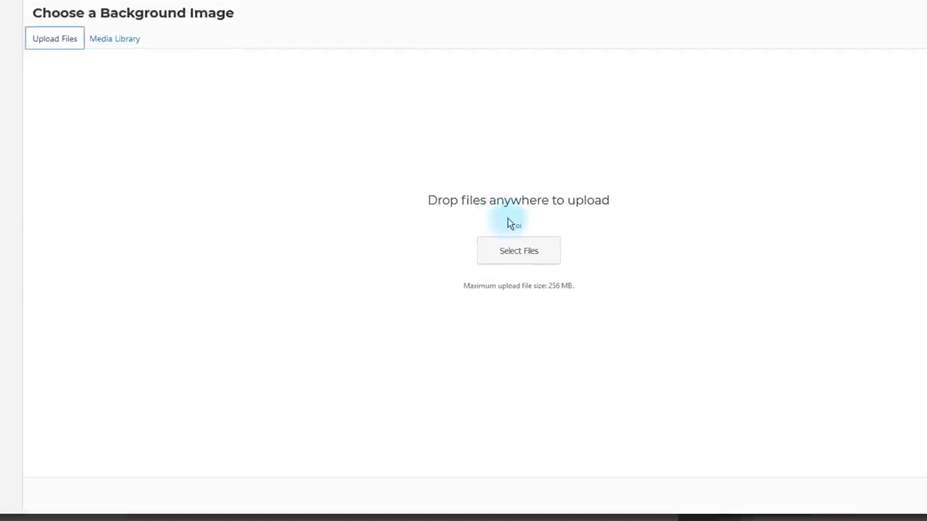
pyautogui.click(501, 252)
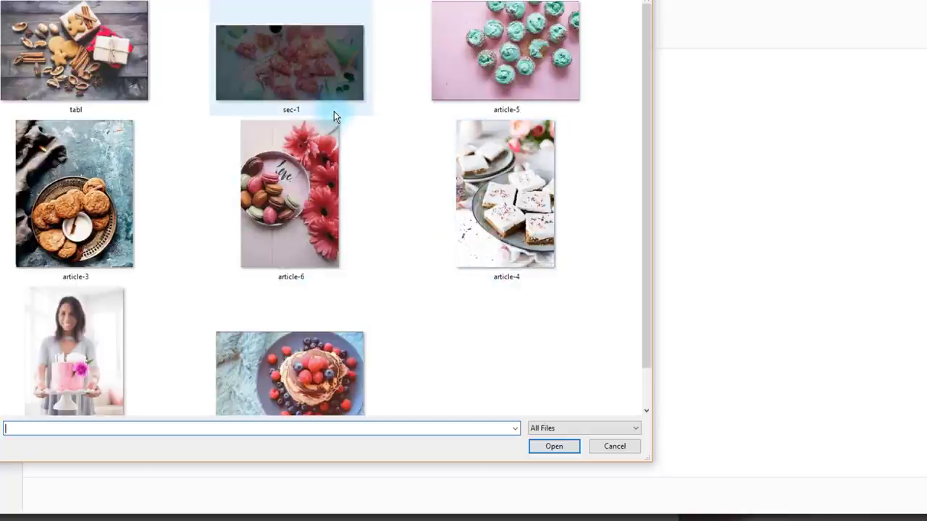
pyautogui.click(614, 447)
pyautogui.click(180, 76)
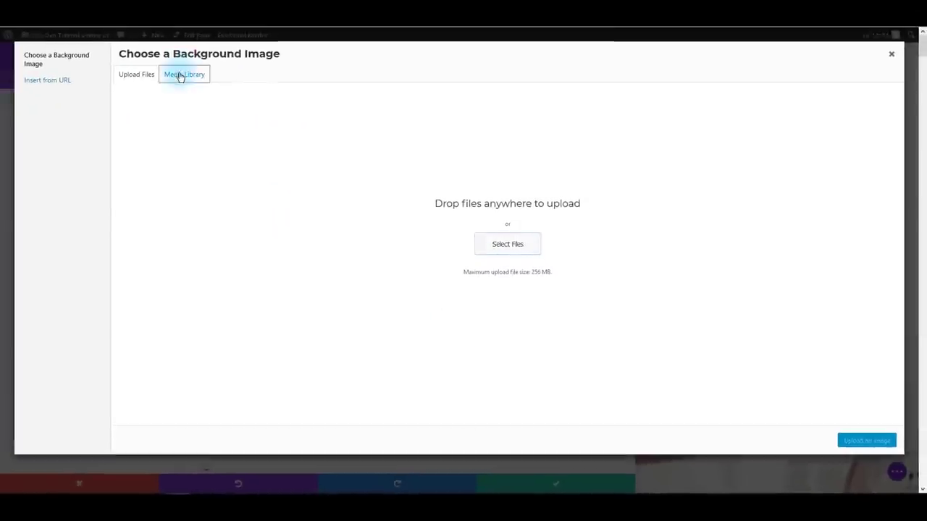
# Use sec-1.jpg from the media library as the hero section's background image and save the section settings
pyautogui.click(161, 141)
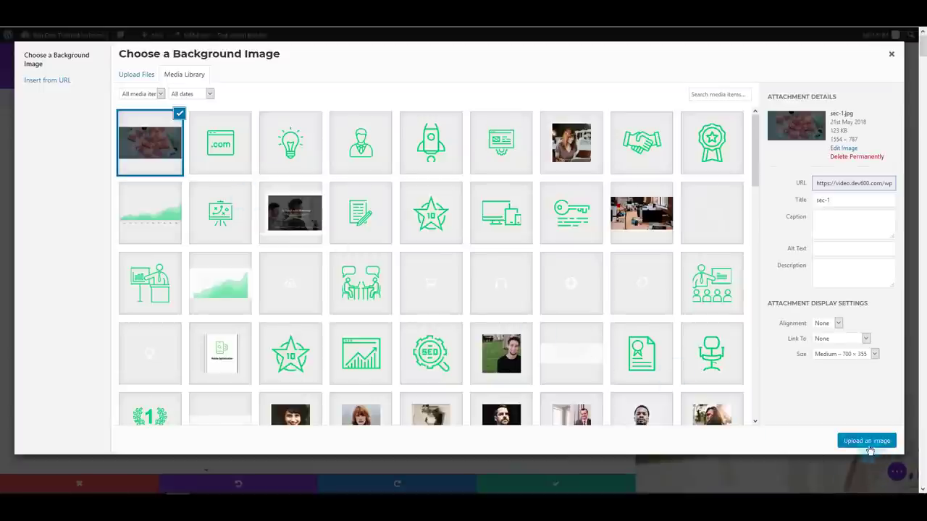
pyautogui.click(867, 441)
pyautogui.moveTo(635, 268); pyautogui.dragTo(155, 269)
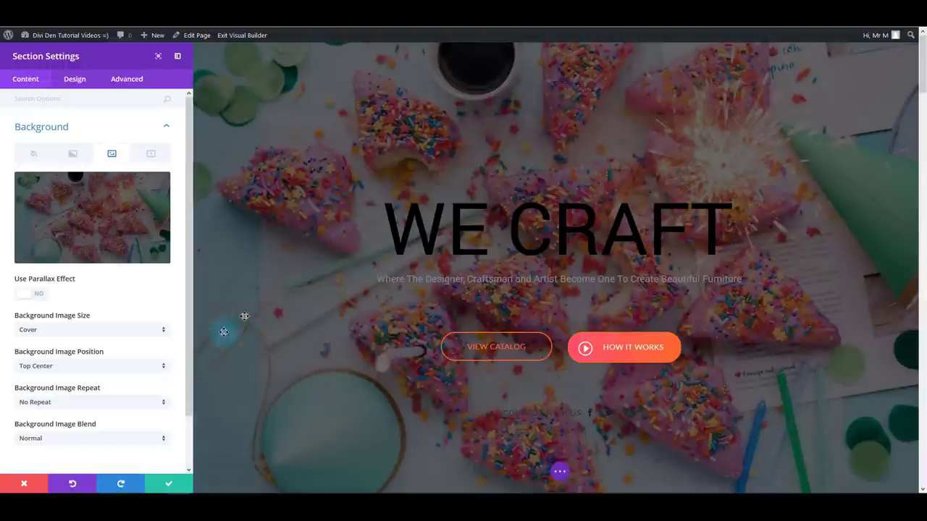
pyautogui.click(171, 490)
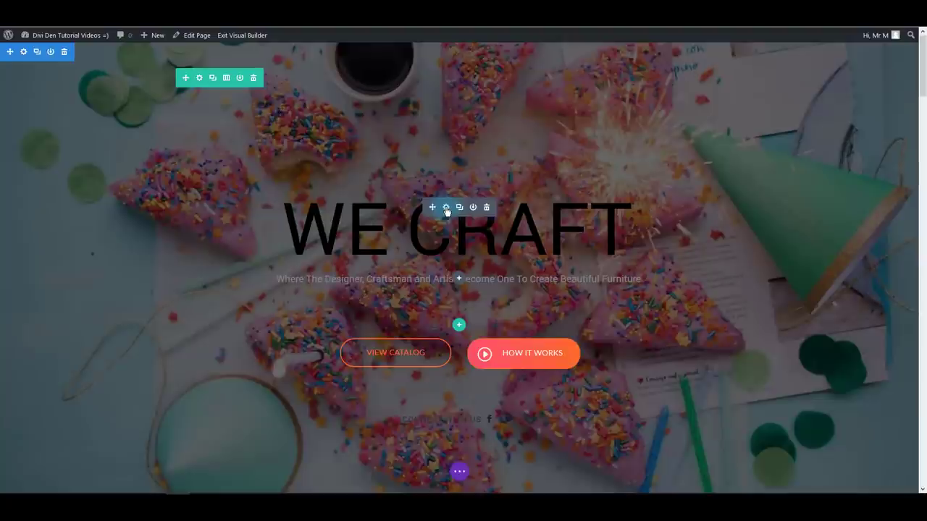
# Change the hero call-to-action title to "We Bake"
pyautogui.click(446, 207)
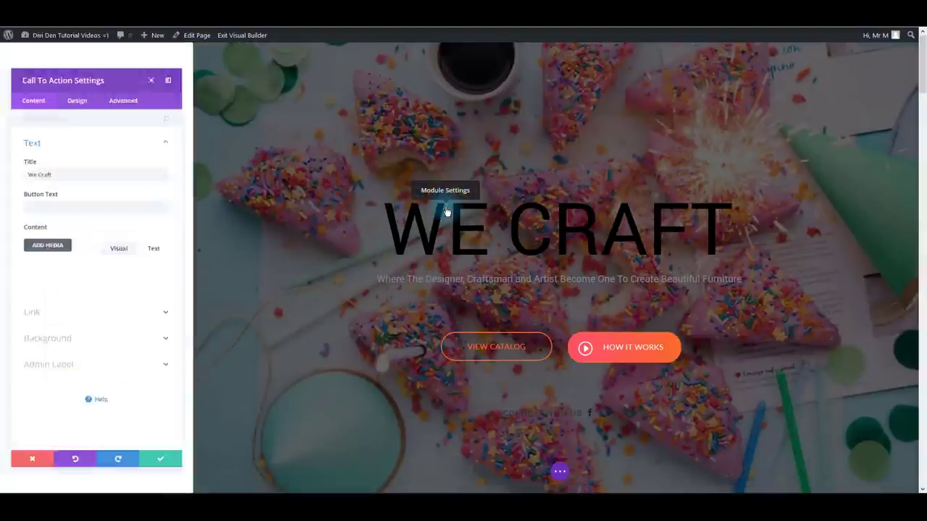
pyautogui.doubleClick(44, 162)
pyautogui.write('Bake')
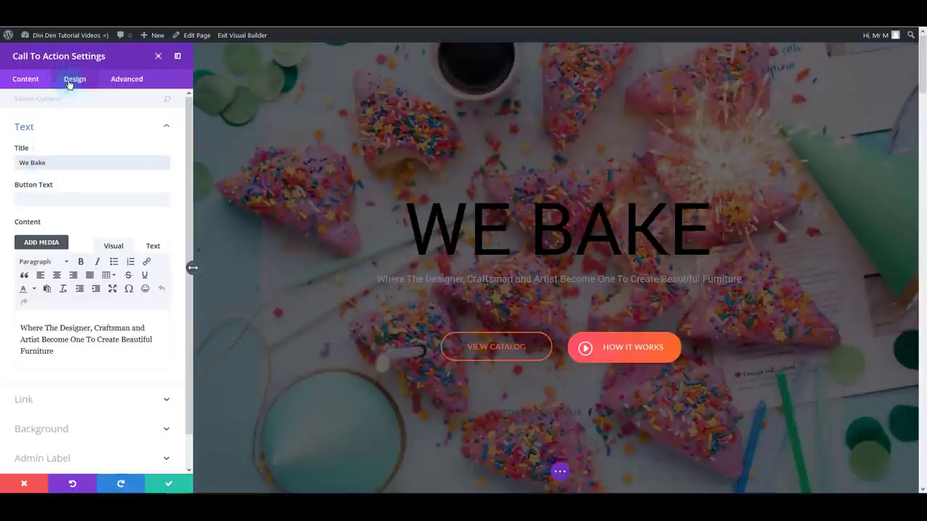
# Copy the tagline from the Photoshop mockup and replace the hero call-to-action's body content with "Berlin's best dessert caterers"
pyautogui.tripleClick(68, 358)
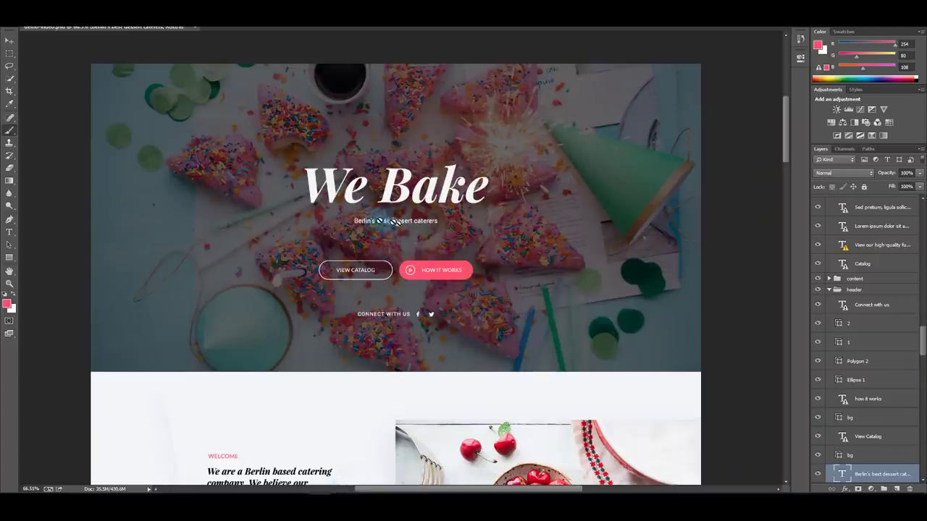
pyautogui.click(9, 231)
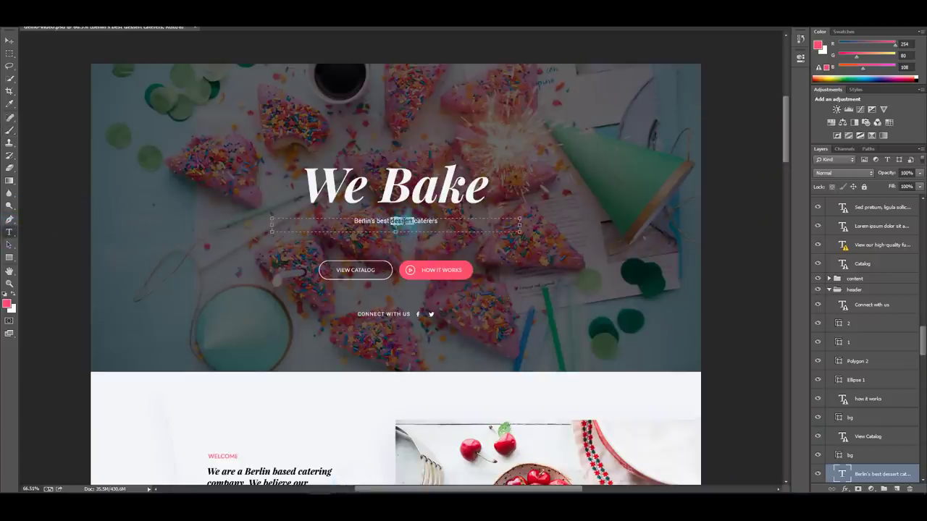
pyautogui.tripleClick(403, 221)
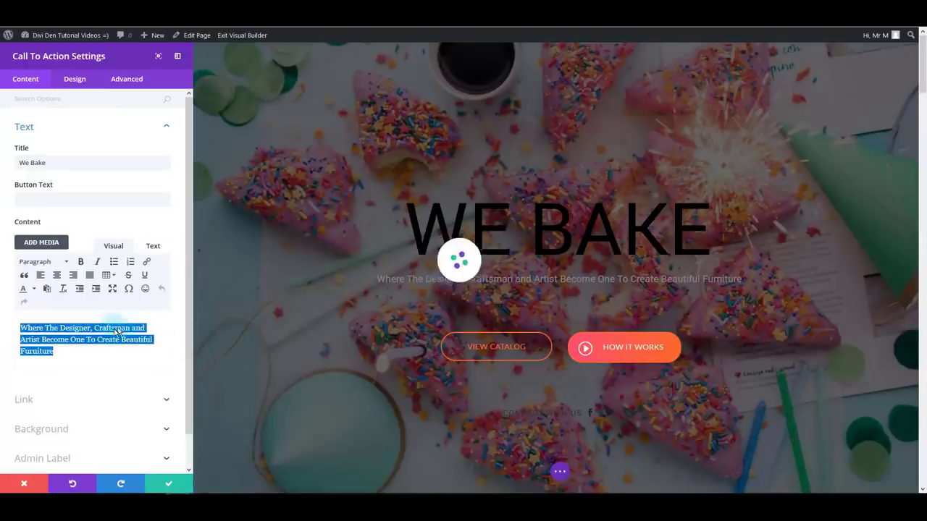
pyautogui.write("Berlin's best dessert caterers")
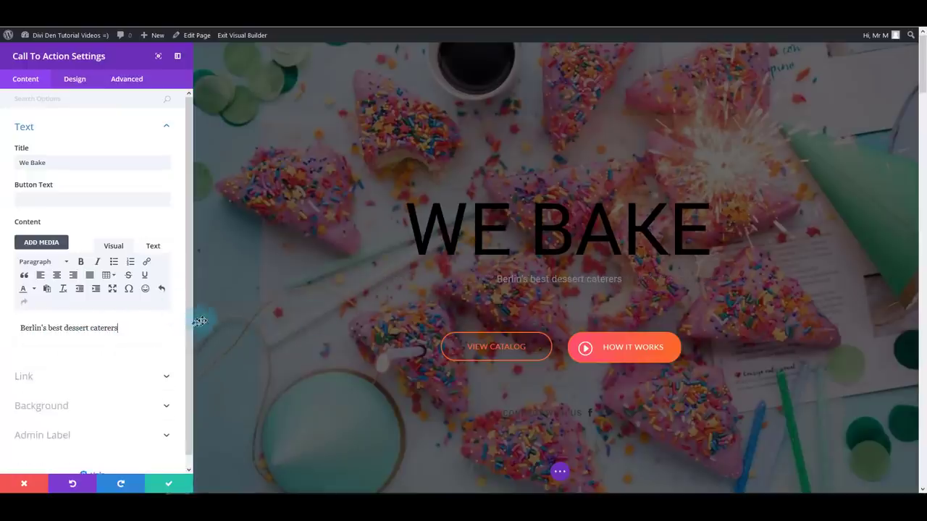
# Set the call-to-action title's font to Playfair Display with Bold weight
pyautogui.click(74, 81)
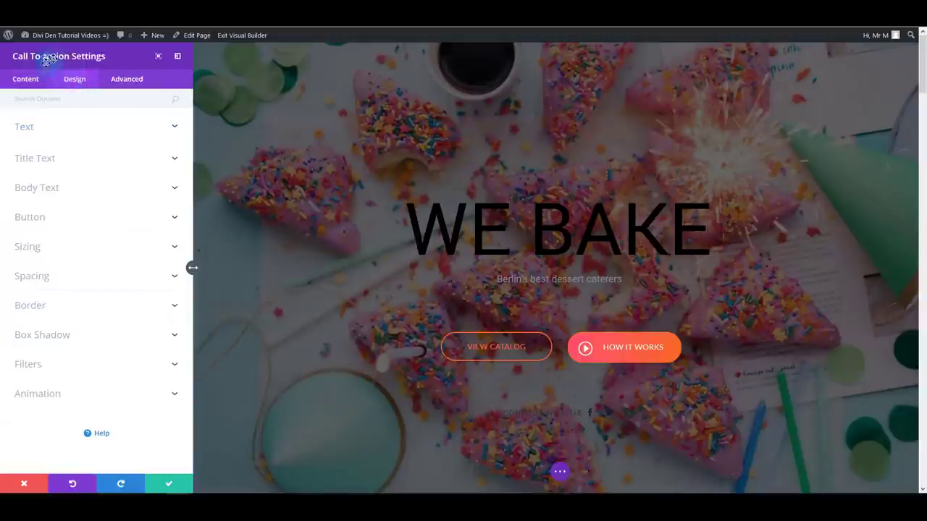
pyautogui.click(68, 162)
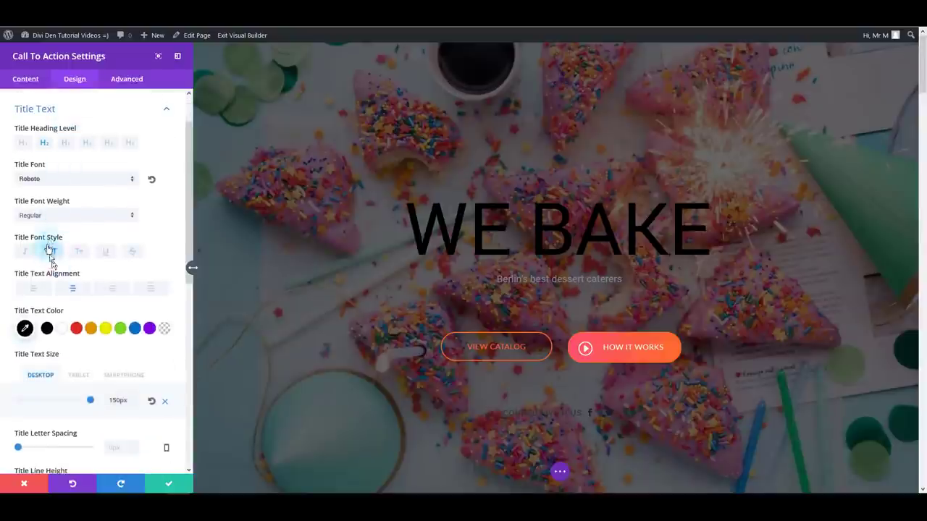
pyautogui.click(48, 181)
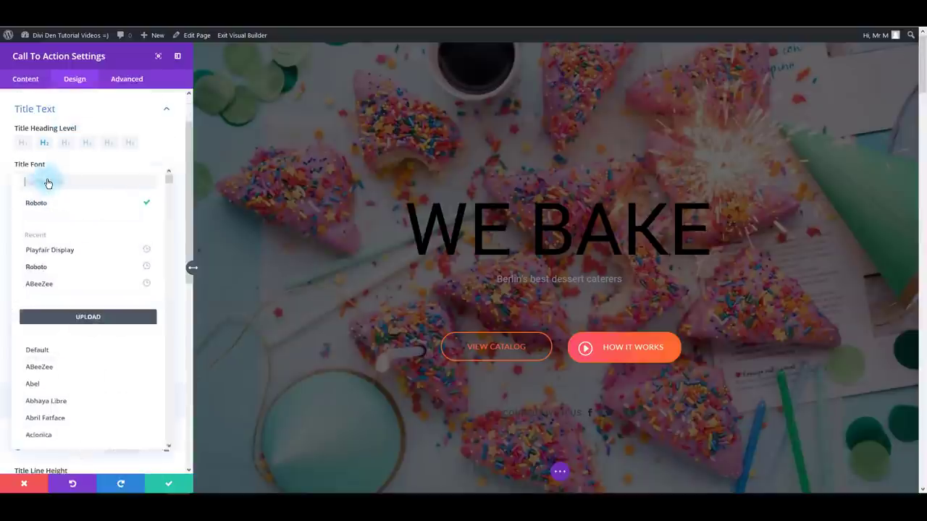
pyautogui.write('play')
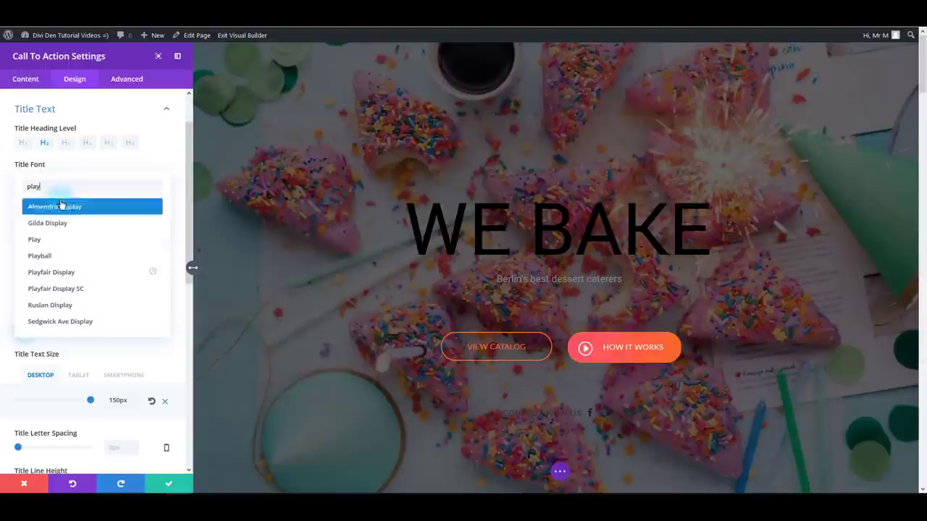
pyautogui.write('f')
pyautogui.click(65, 205)
pyautogui.click(45, 215)
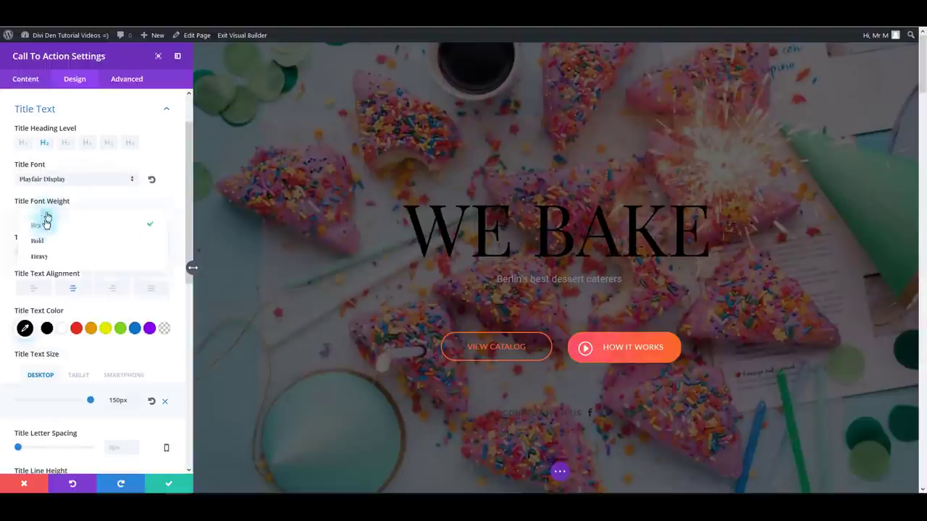
pyautogui.click(44, 248)
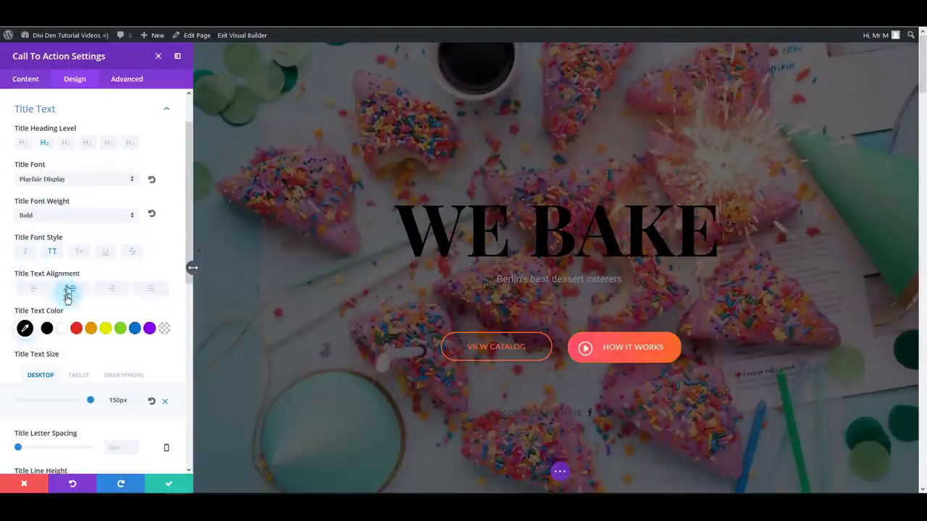
# Make the call-to-action title italic, turn off its uppercase style and colour it white
pyautogui.click(27, 255)
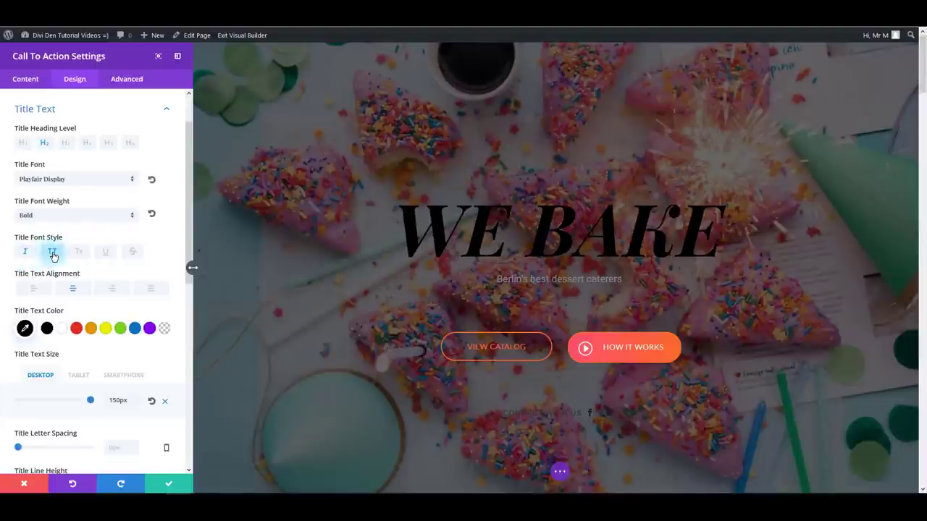
pyautogui.click(53, 255)
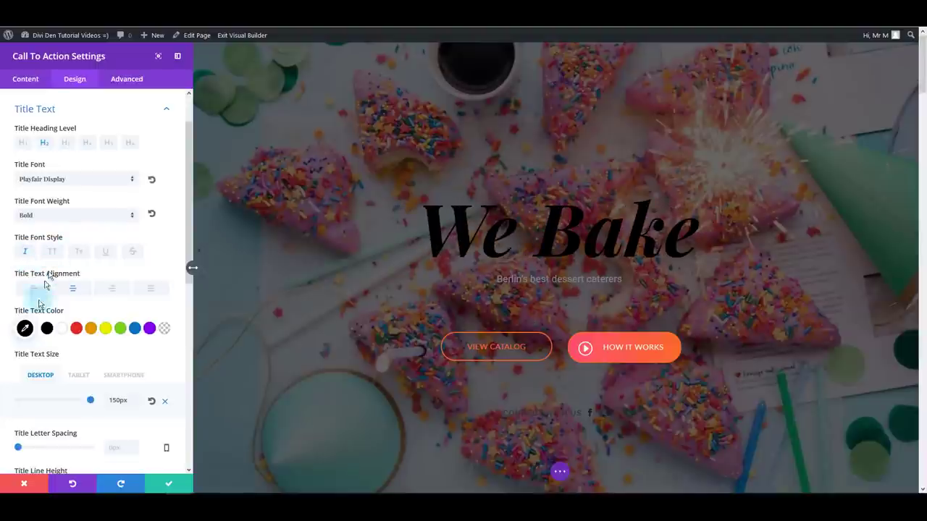
pyautogui.click(60, 333)
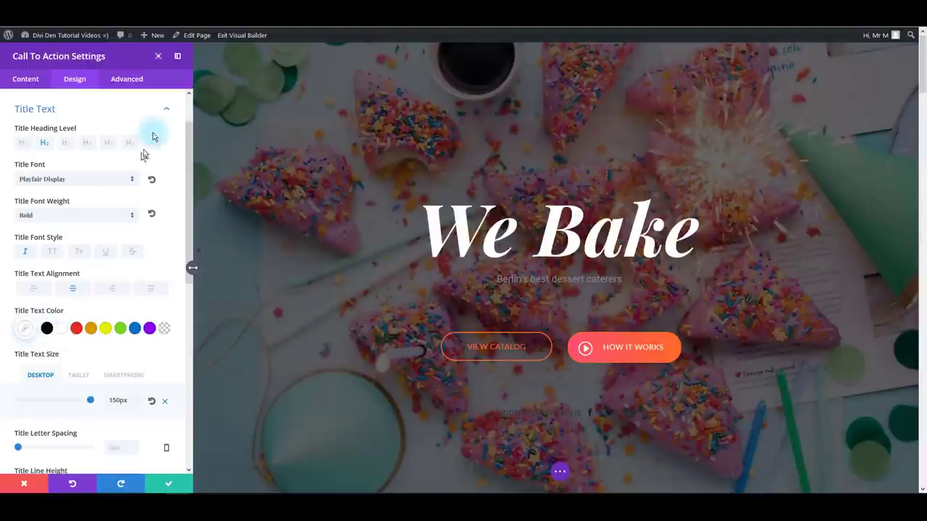
pyautogui.click(166, 110)
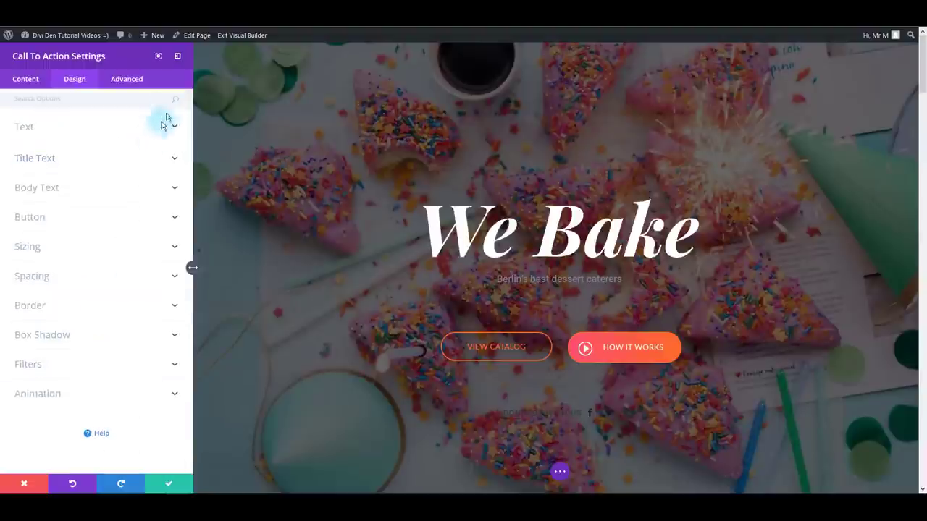
# Set the call-to-action's body text colour to white (#ffffff) and save the module settings
pyautogui.click(174, 187)
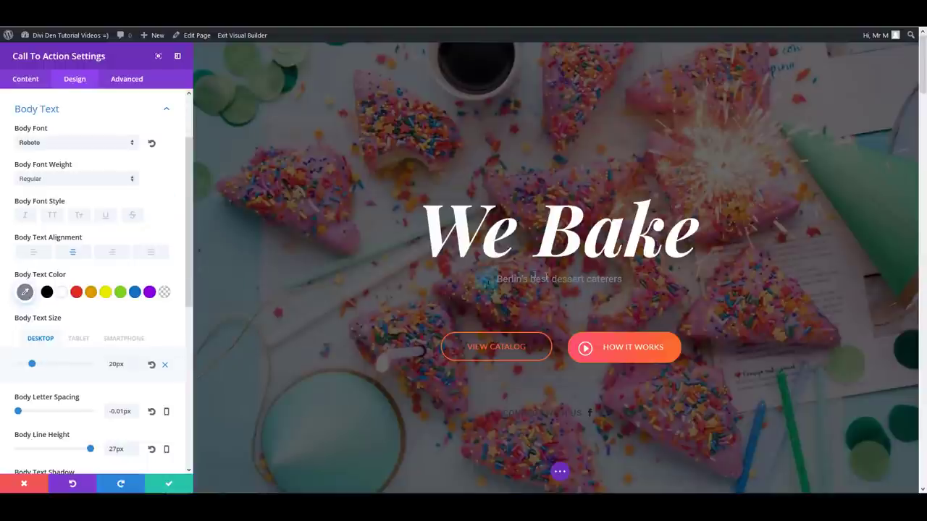
pyautogui.click(61, 295)
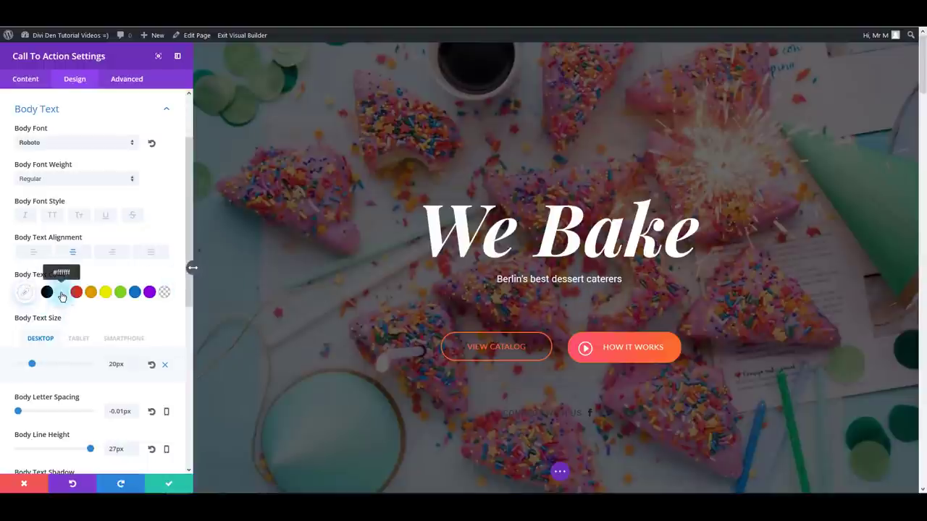
pyautogui.click(174, 487)
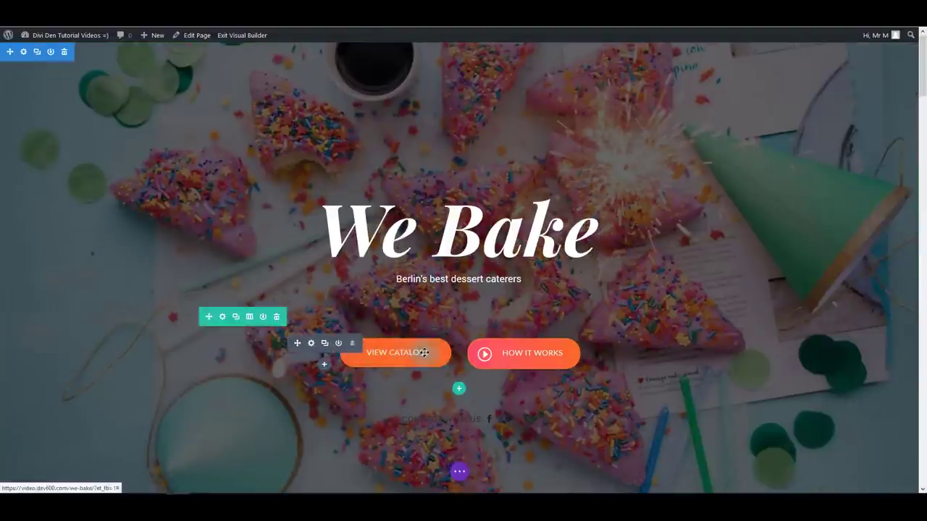
# Change the View Catalog button's text colour and border colour to white in its custom button styles
pyautogui.click(313, 344)
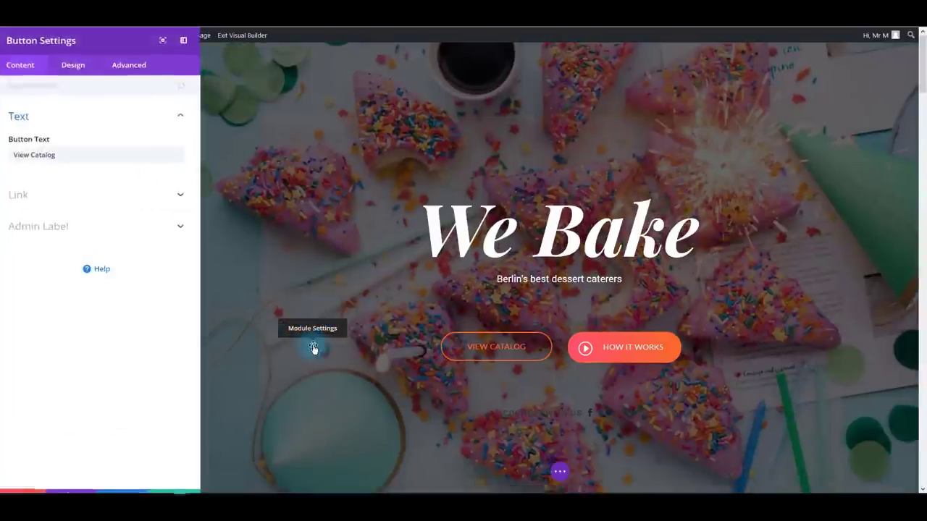
pyautogui.click(69, 87)
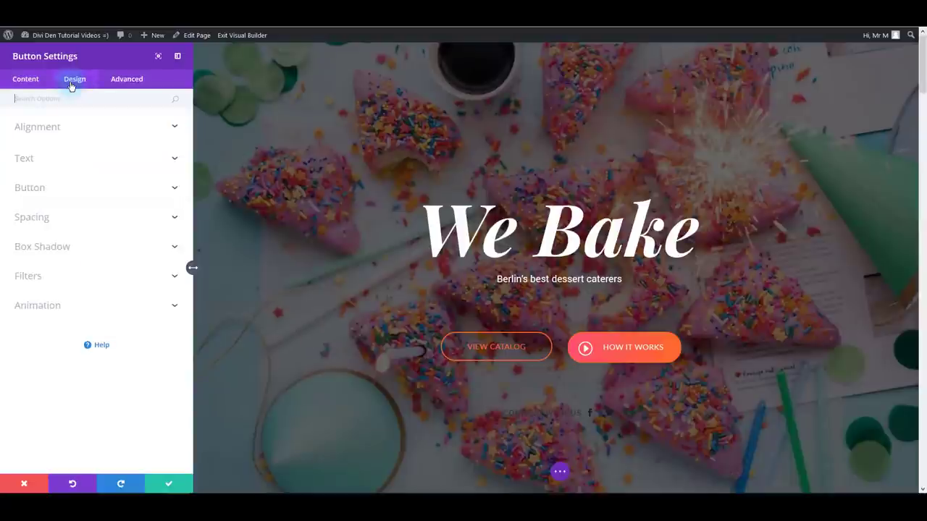
pyautogui.click(176, 190)
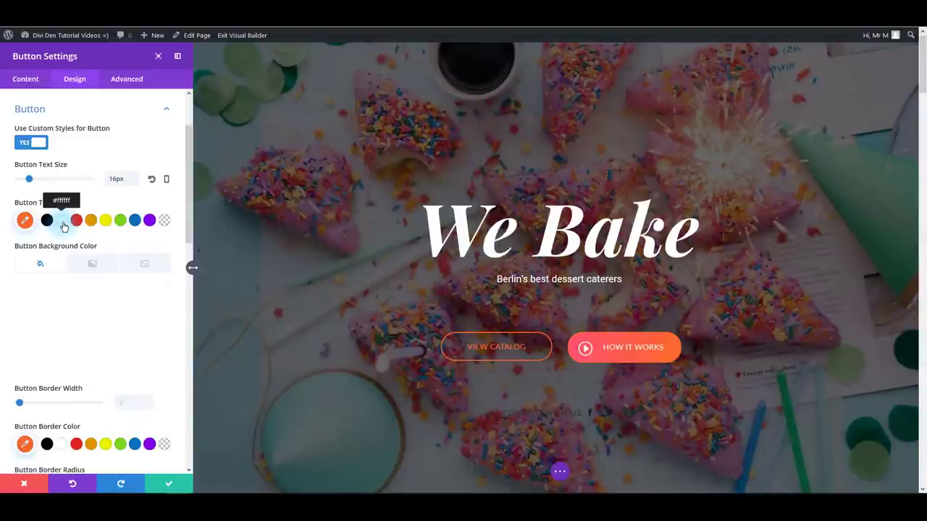
pyautogui.scroll(-3, 64, 333)
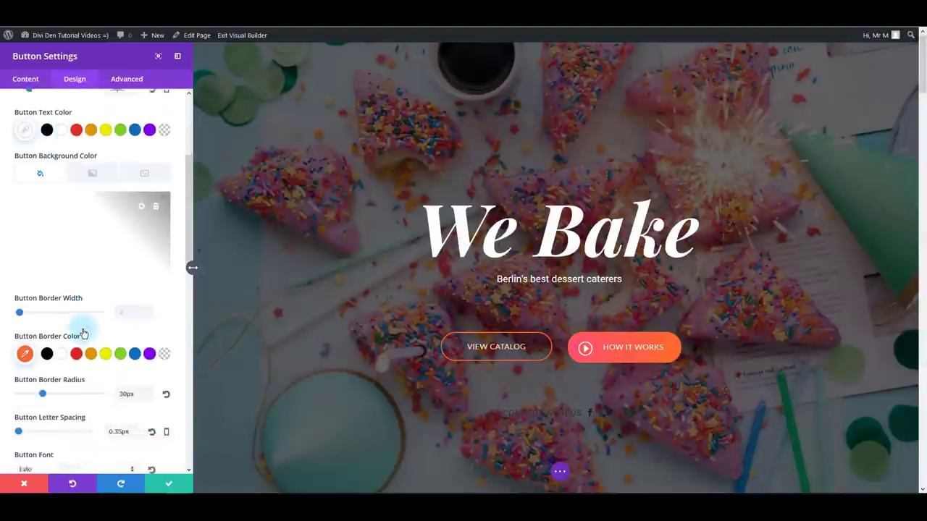
pyautogui.click(64, 312)
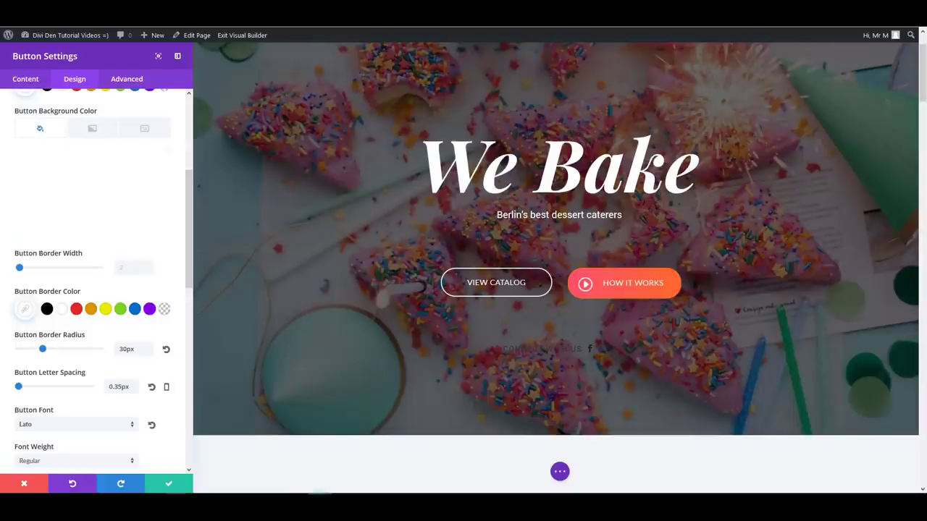
pyautogui.scroll(1, 652, 348)
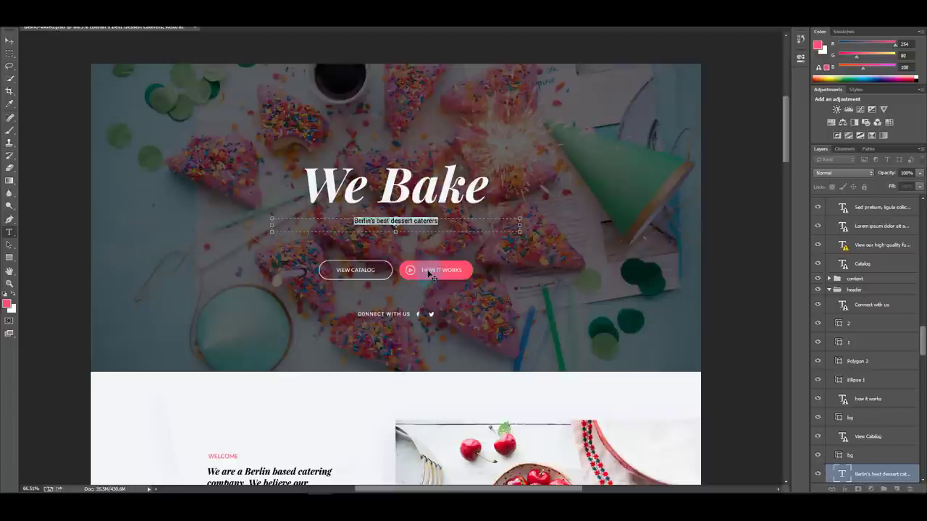
# Look up the pink foreground colour in the Photoshop mockup and set the View Catalog button's hover background colour to #fe506c
pyautogui.click(818, 46)
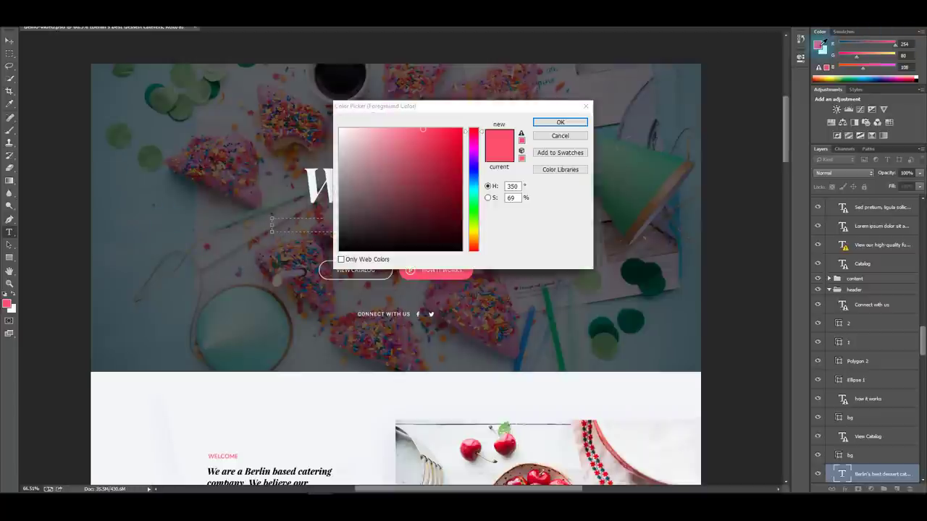
pyautogui.click(555, 135)
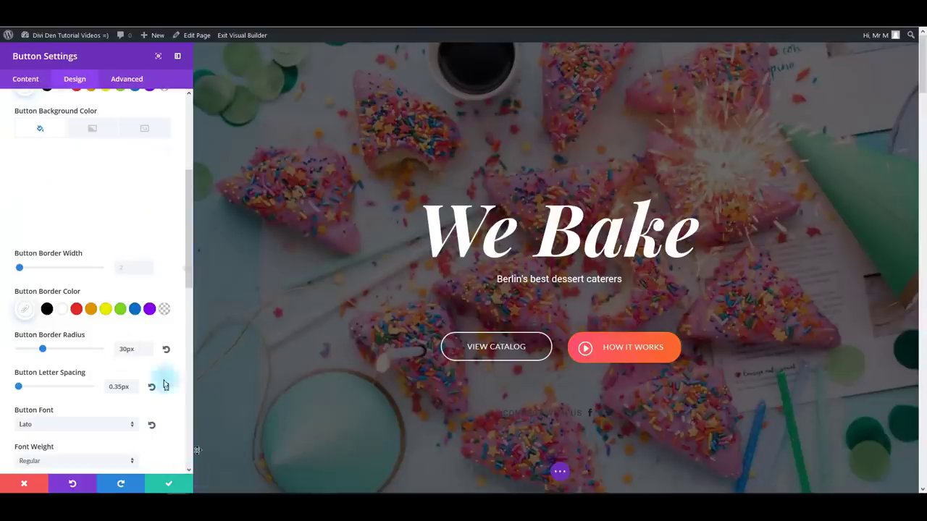
pyautogui.click(109, 151)
pyautogui.click(71, 298)
pyautogui.scroll(-3, 71, 299)
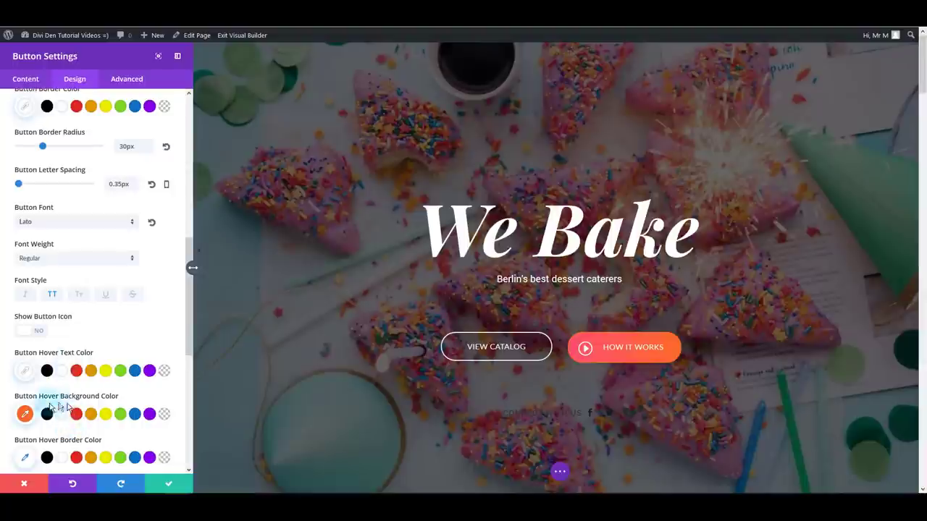
pyautogui.click(26, 414)
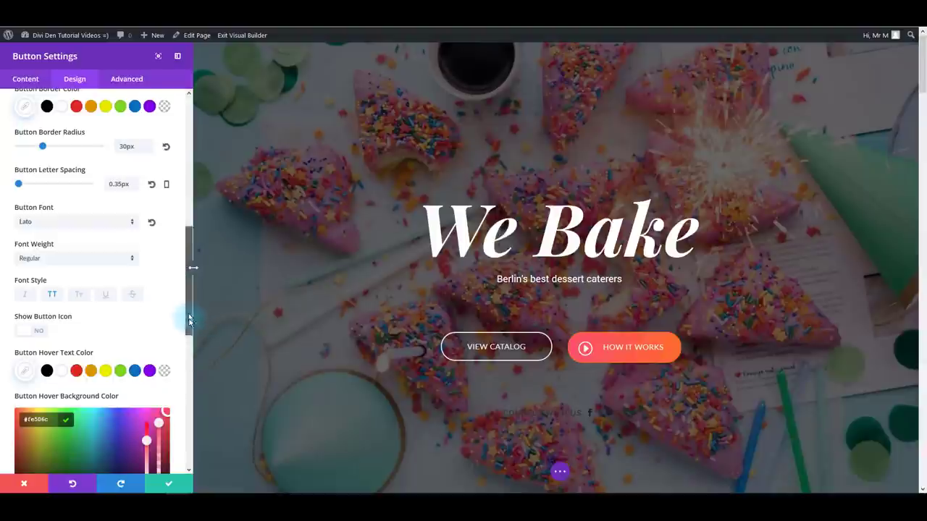
# Copy the pink hex code from Photoshop again, set the View Catalog button's hover border colour to #fe506c and save the settings
pyautogui.scroll(-3, 190, 320)
pyautogui.click(25, 338)
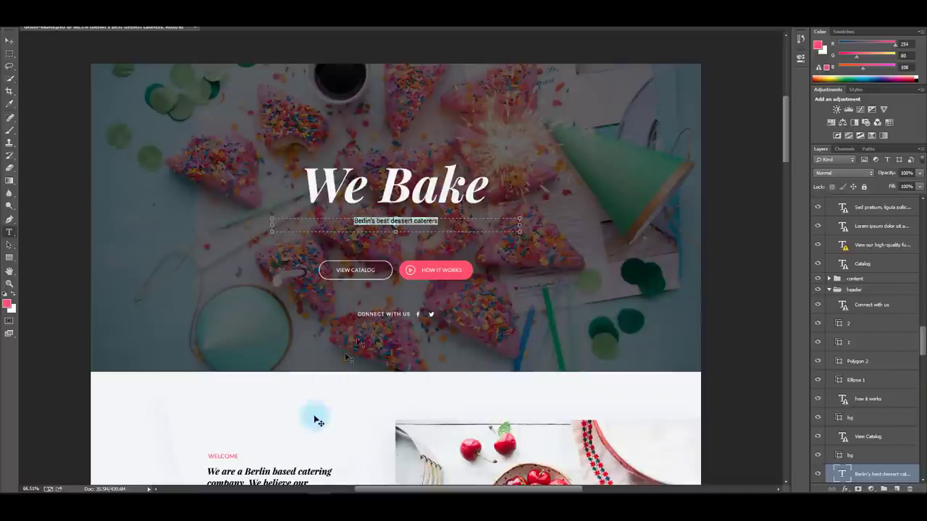
pyautogui.click(819, 46)
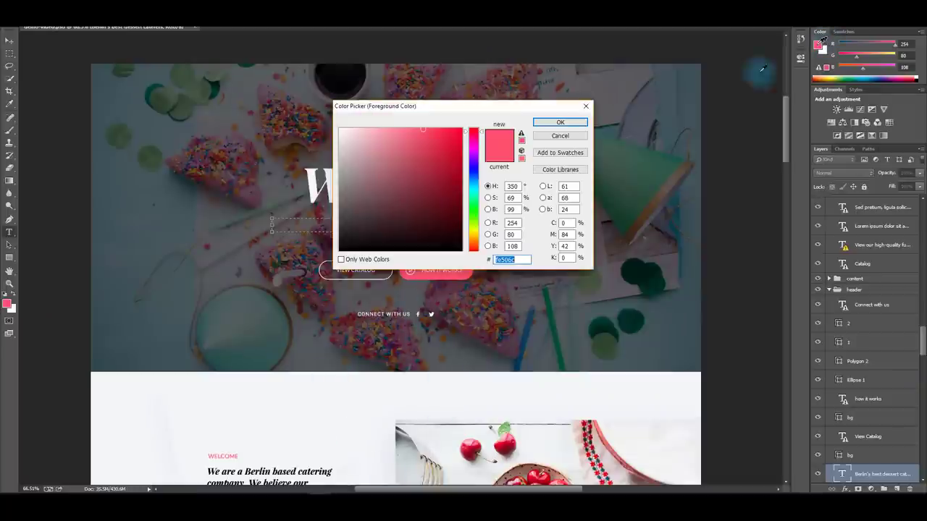
pyautogui.click(560, 135)
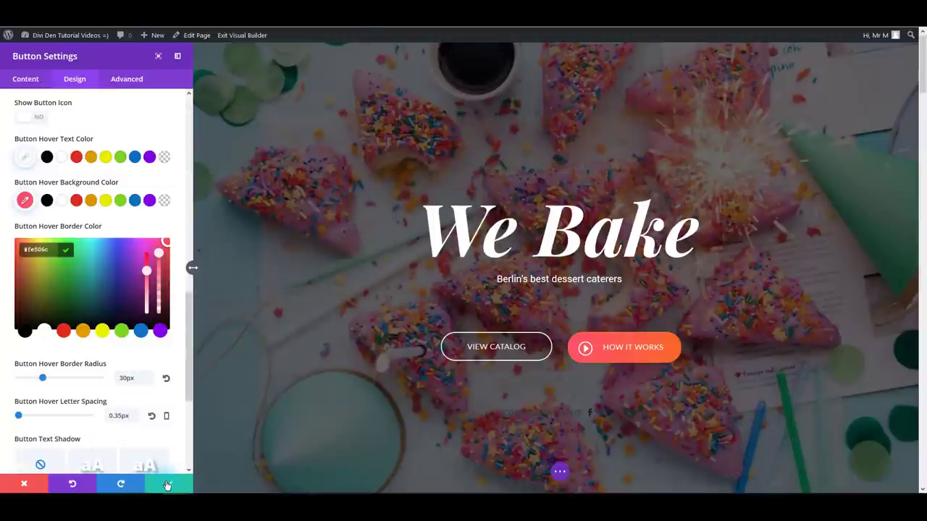
pyautogui.click(167, 484)
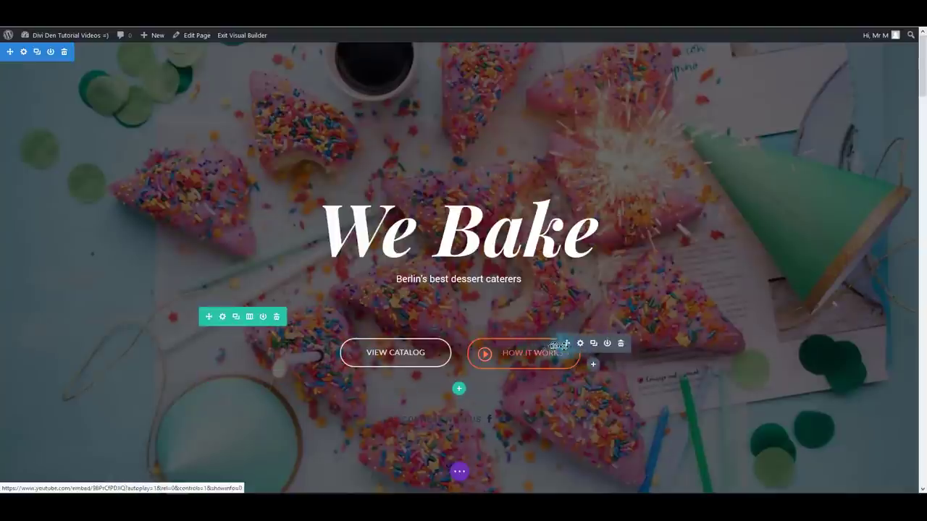
# Give the How It Works button the copied pink as its solid background colour and remove its background gradient
pyautogui.click(576, 343)
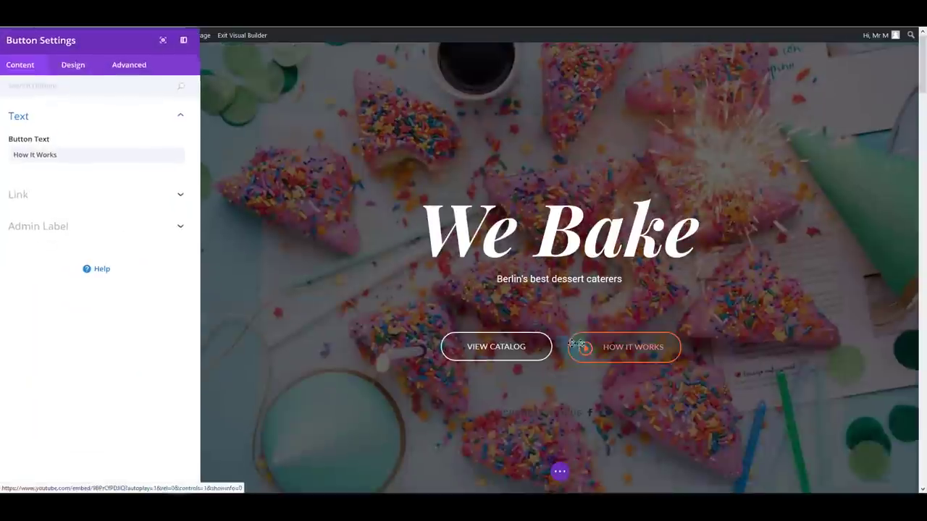
pyautogui.click(75, 79)
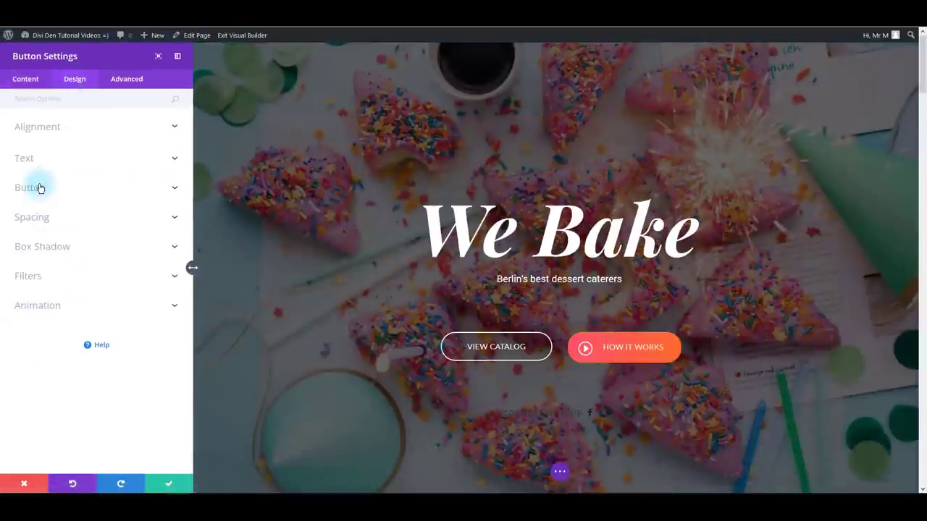
pyautogui.click(37, 186)
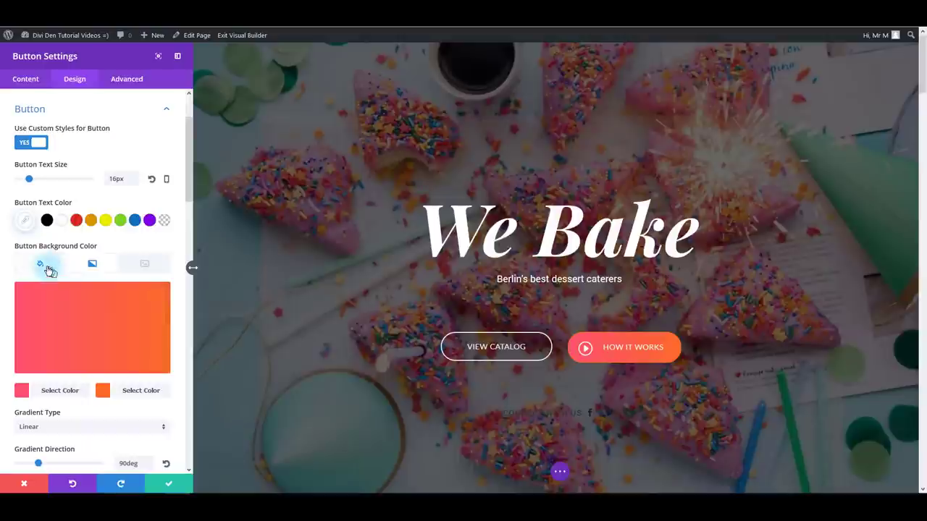
pyautogui.click(41, 265)
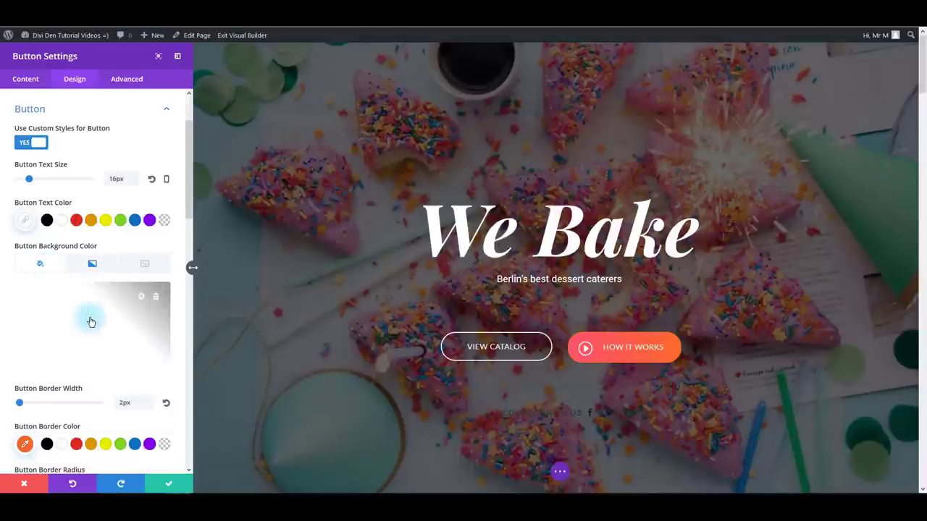
pyautogui.click(97, 265)
pyautogui.click(155, 299)
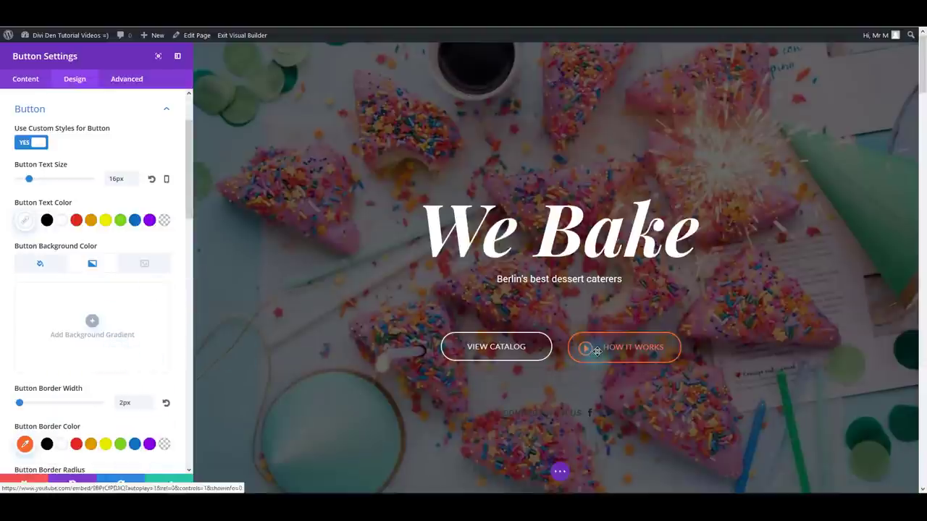
# Set the How It Works button's border colour to the copied pink
pyautogui.scroll(-1, 137, 362)
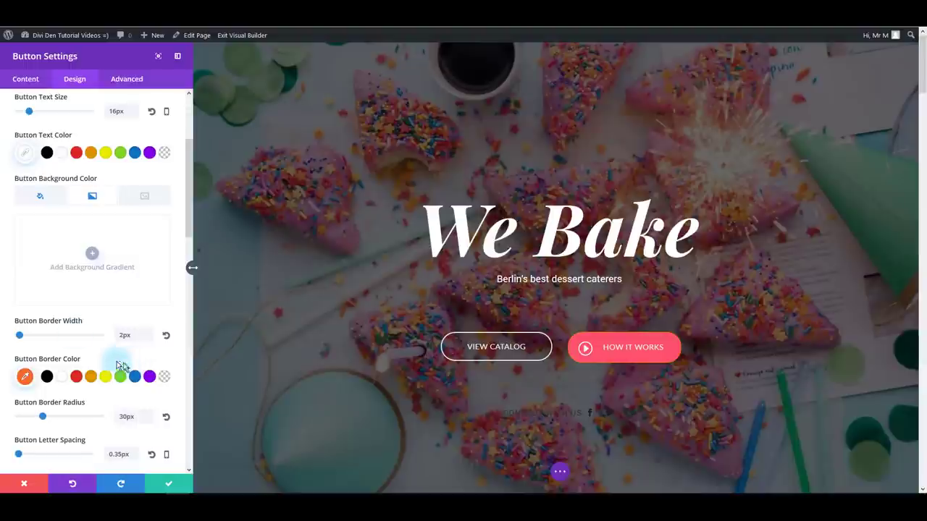
pyautogui.scroll(-1, 42, 329)
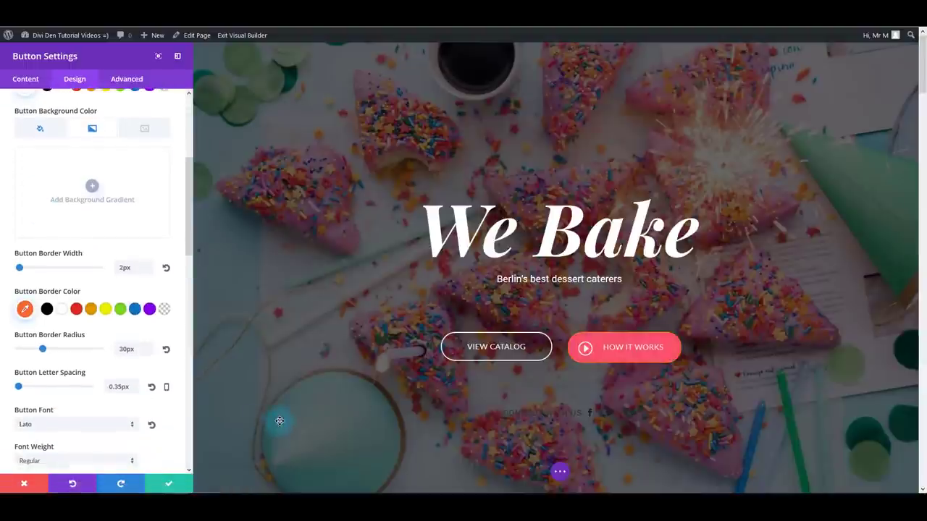
pyautogui.scroll(-1, 106, 397)
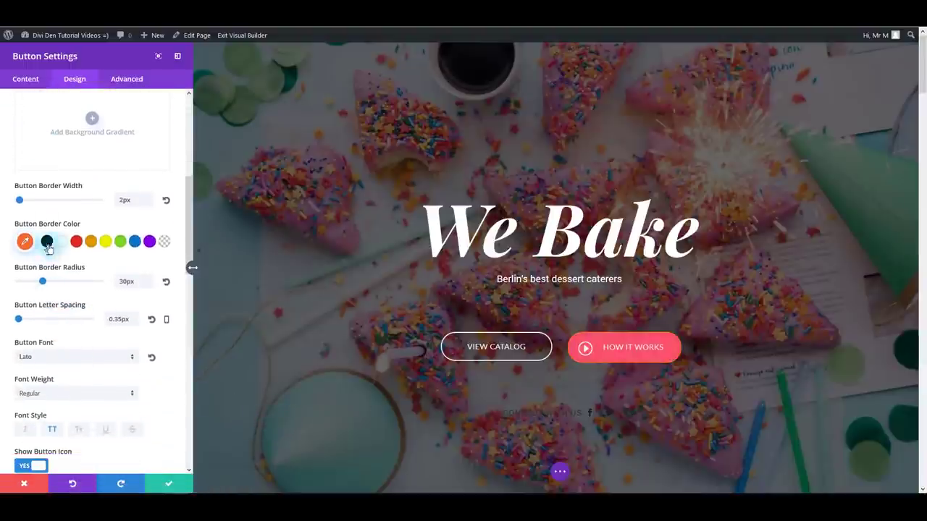
pyautogui.click(25, 242)
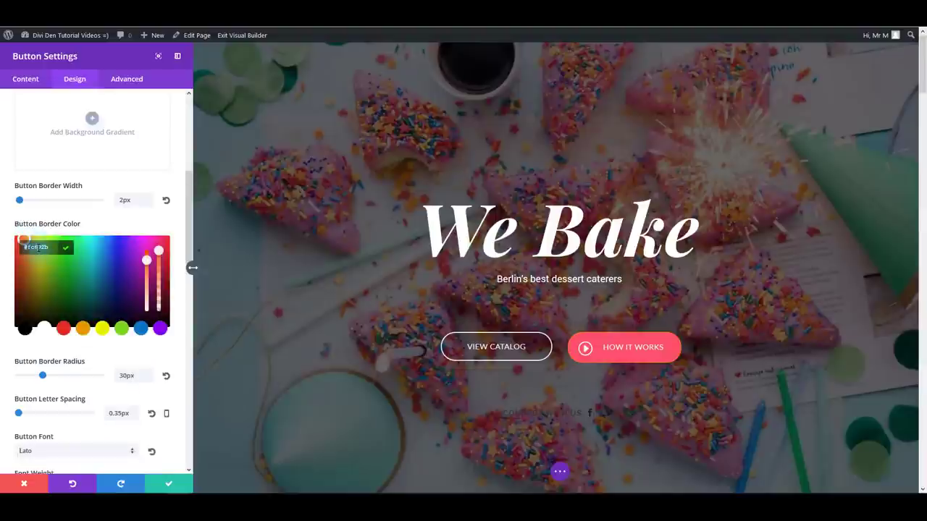
pyautogui.click(123, 224)
# Set the How It Works button's hover border colour to the same copied pink
pyautogui.scroll(-3, 116, 311)
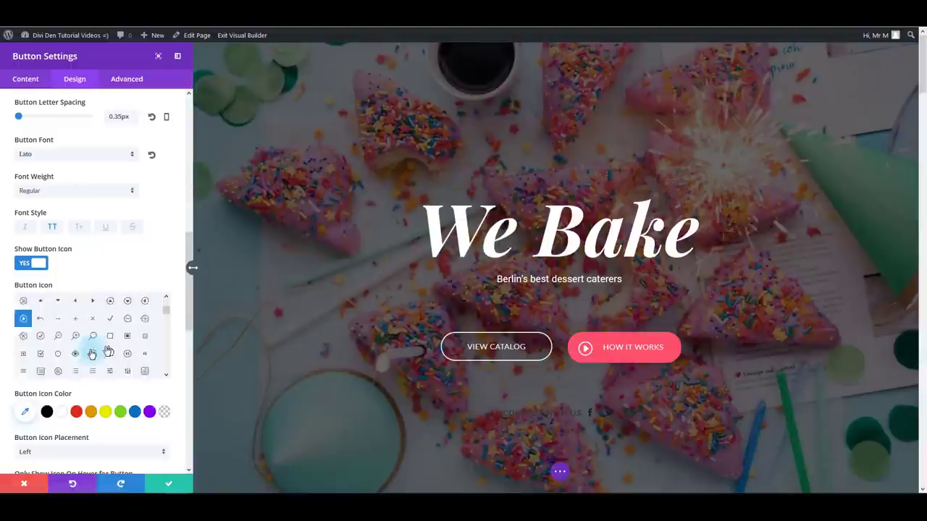
pyautogui.scroll(-4, 94, 363)
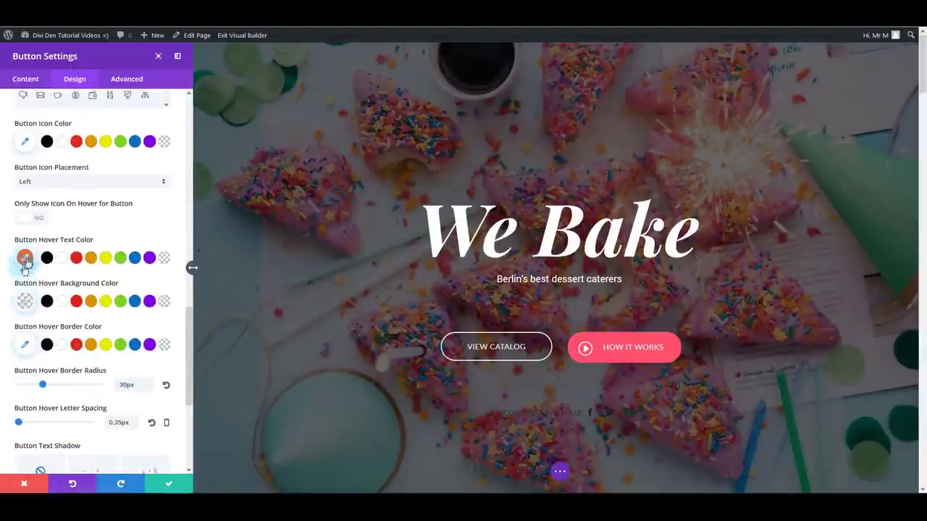
pyautogui.click(25, 303)
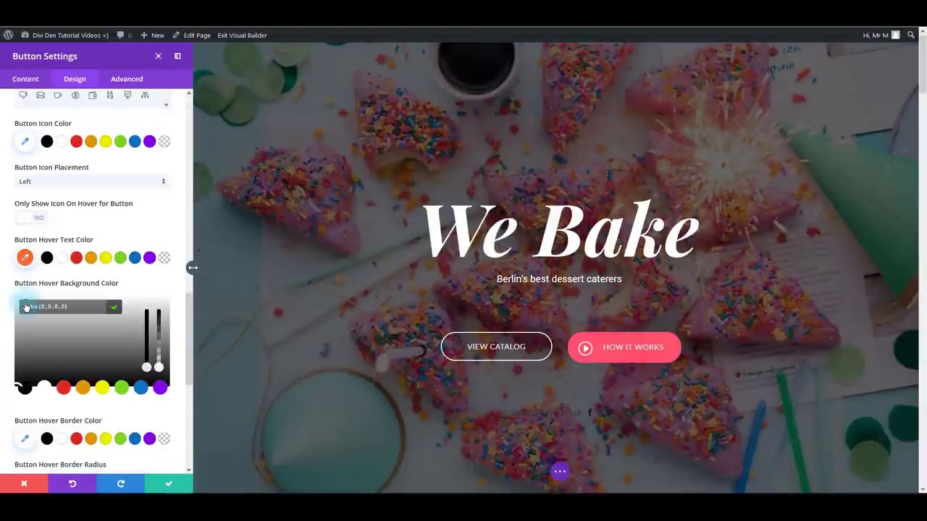
pyautogui.click(150, 282)
pyautogui.scroll(-2, 145, 289)
pyautogui.click(24, 210)
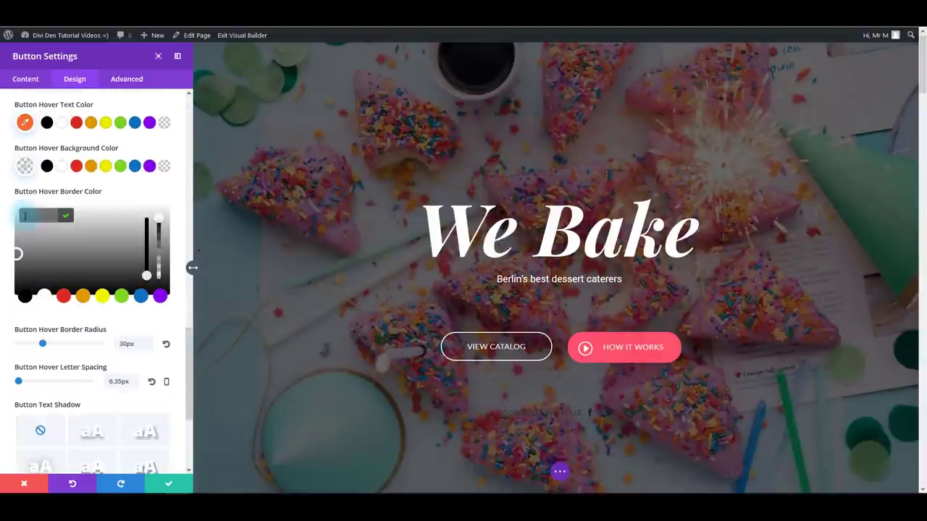
pyautogui.click(31, 212)
pyautogui.click(35, 208)
pyautogui.click(35, 209)
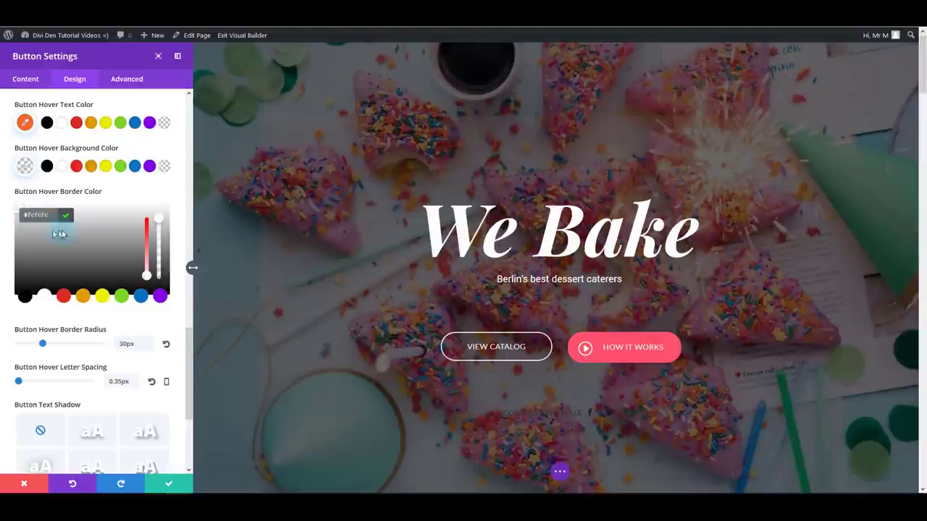
pyautogui.hotkey('ctrl', 'v')
pyautogui.click(132, 198)
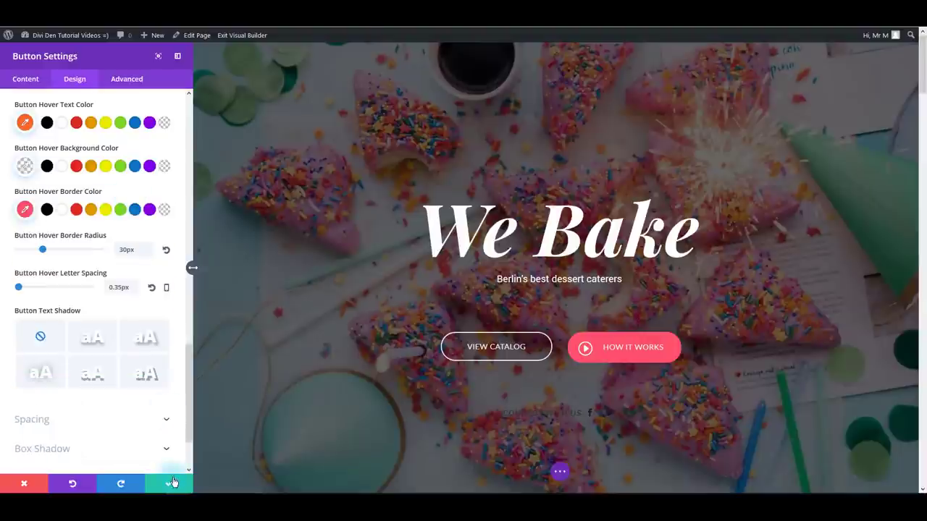
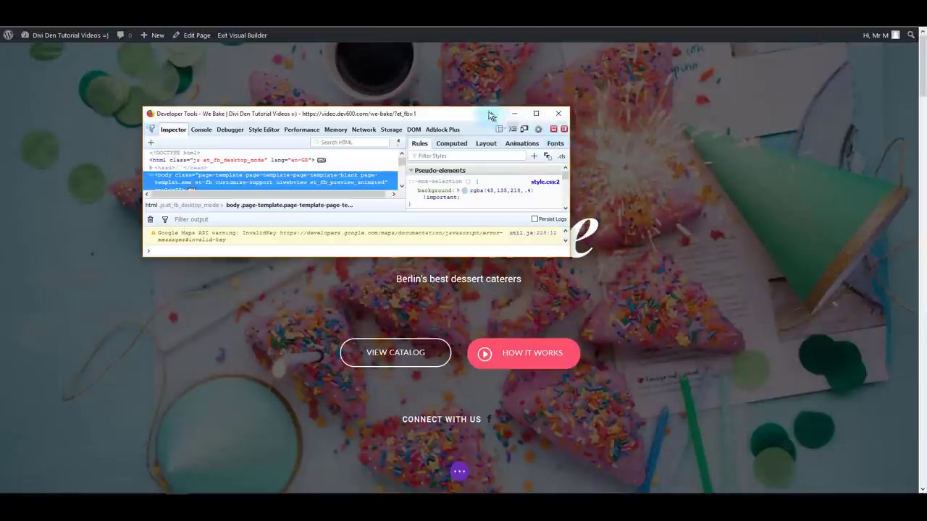
# Inspect the Facebook icon beside Connect With Us in the developer tools and select its ::before pseudo-element
pyautogui.moveTo(529, 114); pyautogui.dragTo(433, 71)
pyautogui.moveTo(475, 213); pyautogui.dragTo(397, 357)
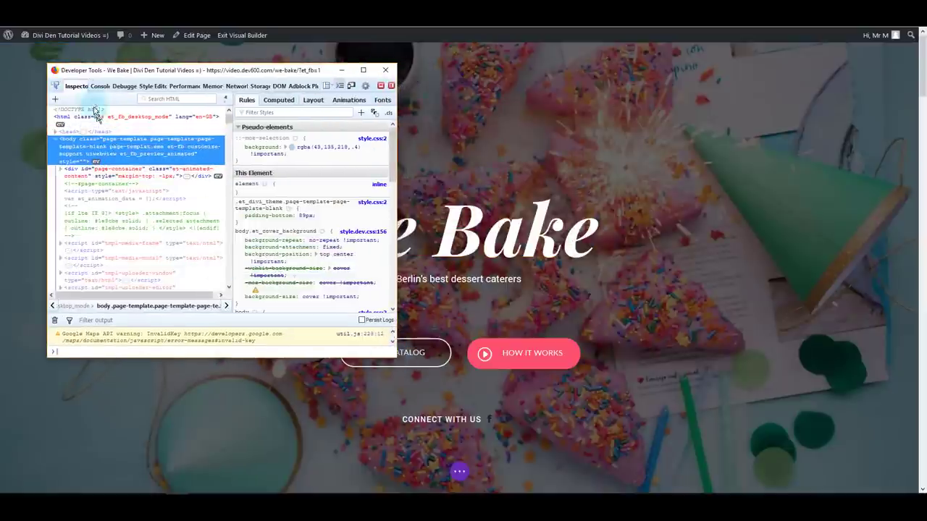
pyautogui.click(57, 88)
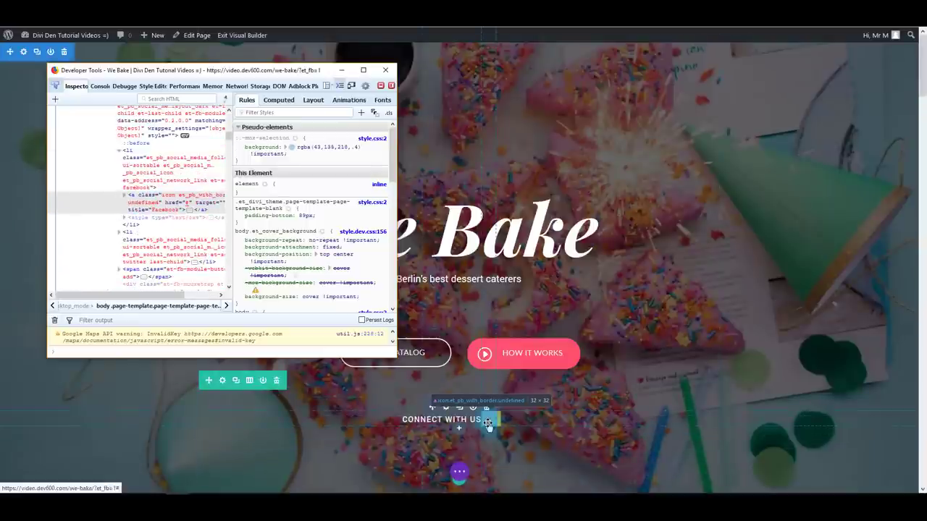
pyautogui.click(489, 427)
pyautogui.click(489, 436)
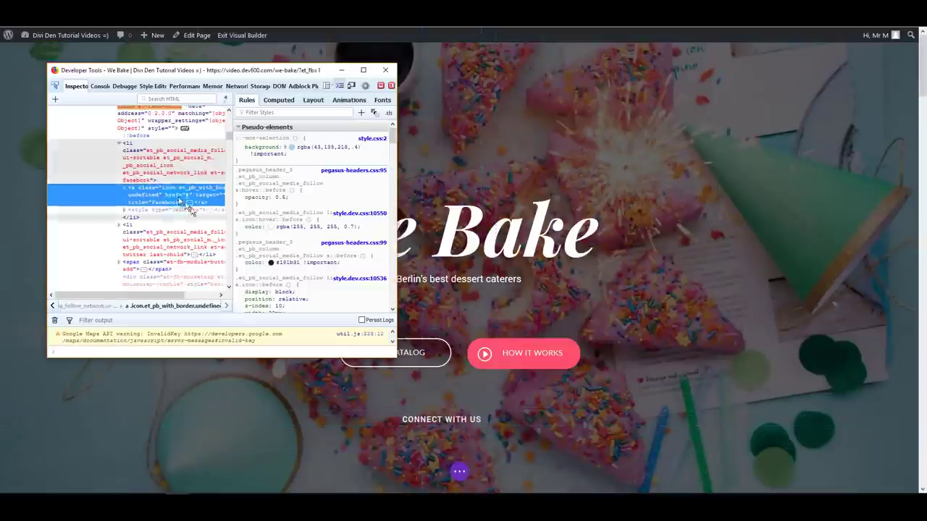
pyautogui.click(123, 192)
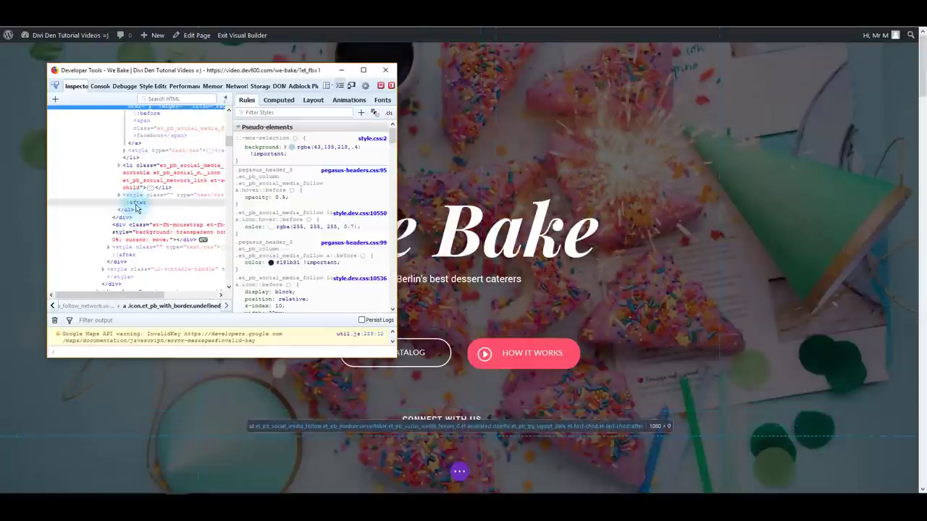
pyautogui.click(149, 113)
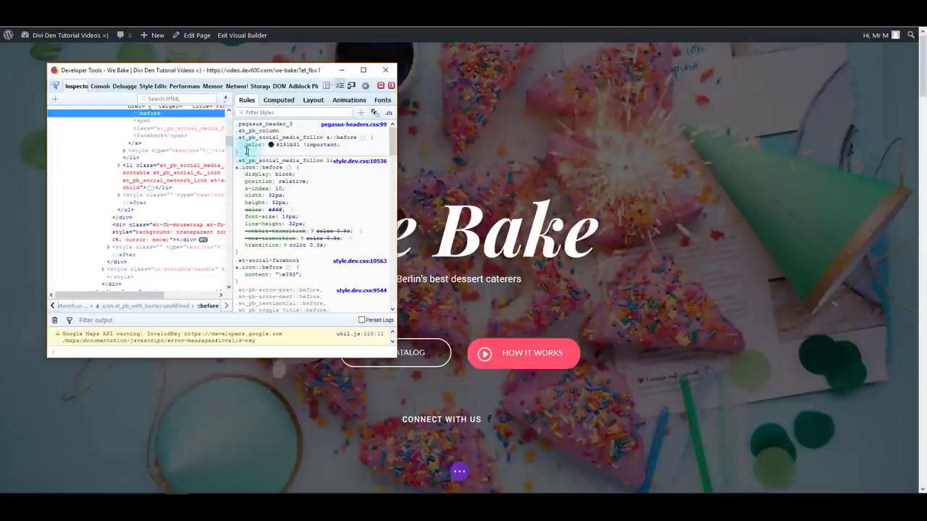
# Copy the .pegasus_header_3 .et_pb_column .et_pb_social_media_follow a::before colour rule and close the developer tools
pyautogui.moveTo(246, 150); pyautogui.dragTo(237, 123)
pyautogui.hotkey('ctrl', 'c')
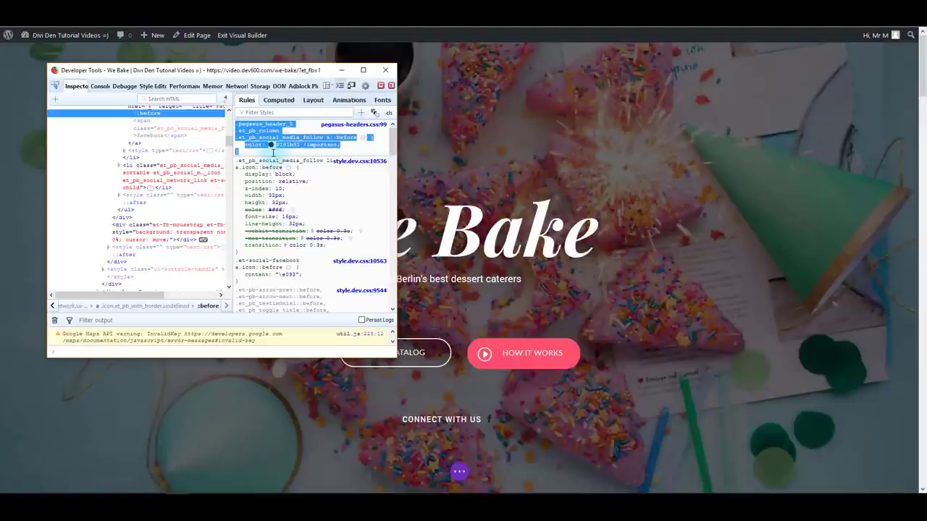
pyautogui.moveTo(273, 151); pyautogui.dragTo(241, 131)
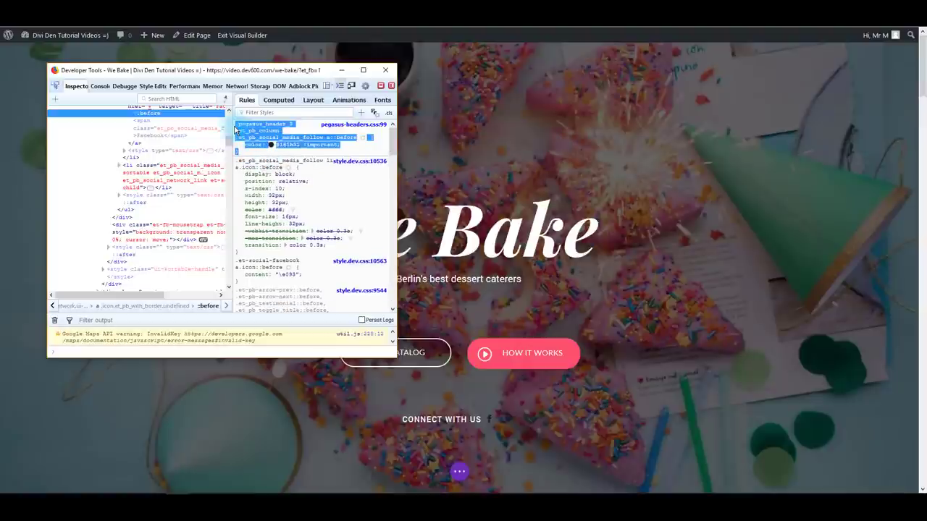
pyautogui.click(386, 70)
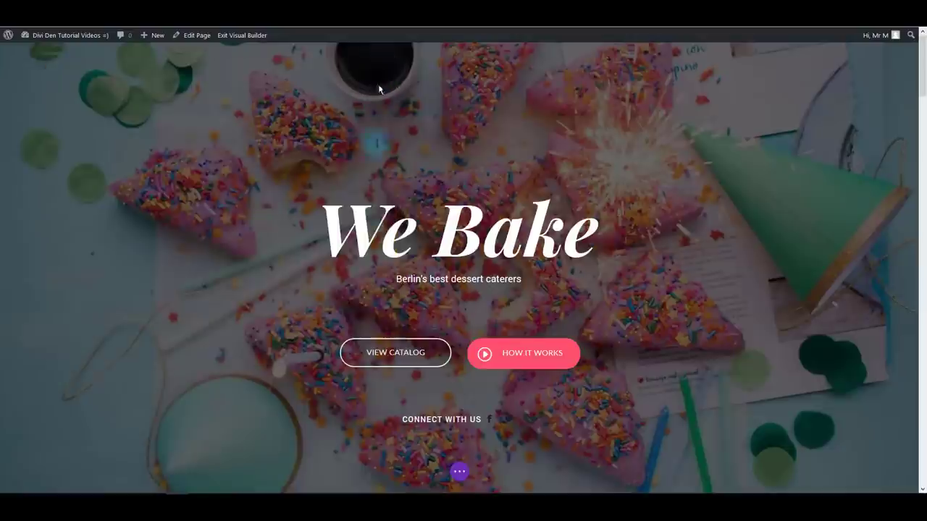
# Paste the copied social icon rule into the page's custom CSS and set its colour to #fff
pyautogui.click(458, 474)
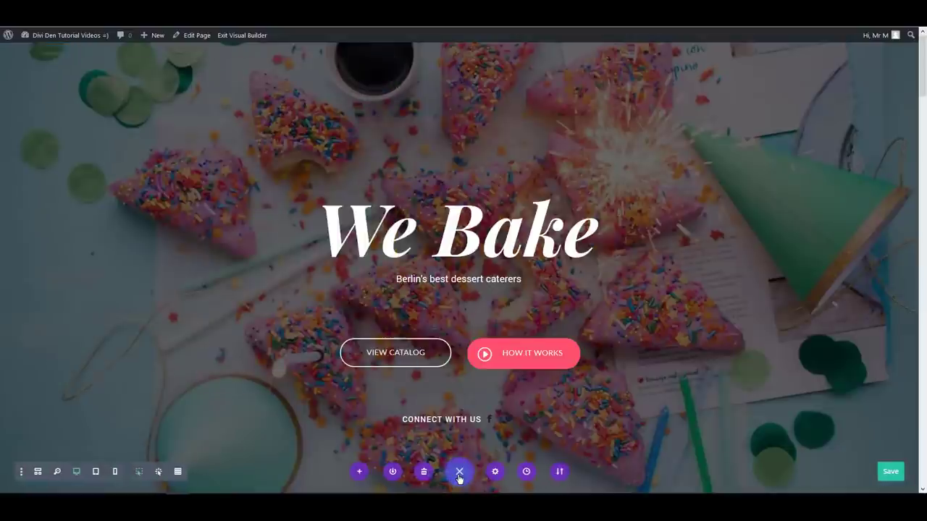
pyautogui.click(496, 472)
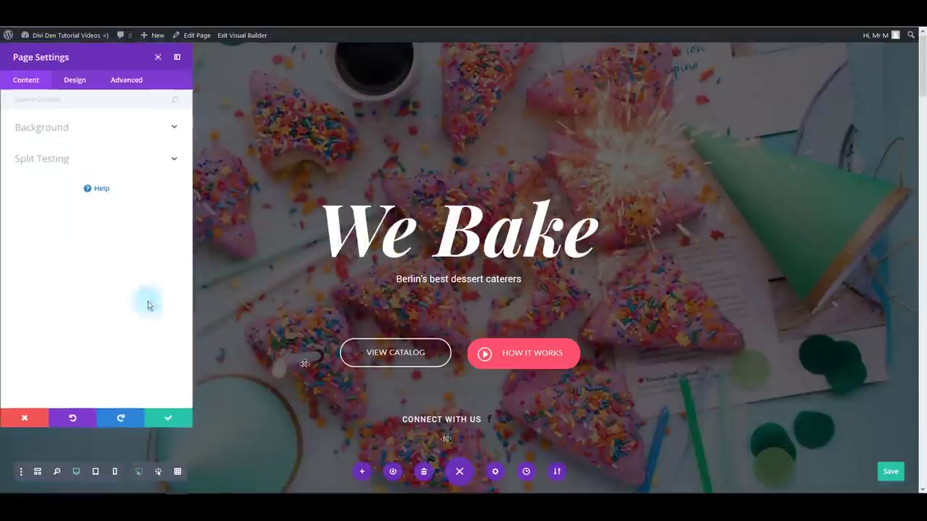
pyautogui.click(129, 80)
pyautogui.click(89, 129)
pyautogui.click(94, 205)
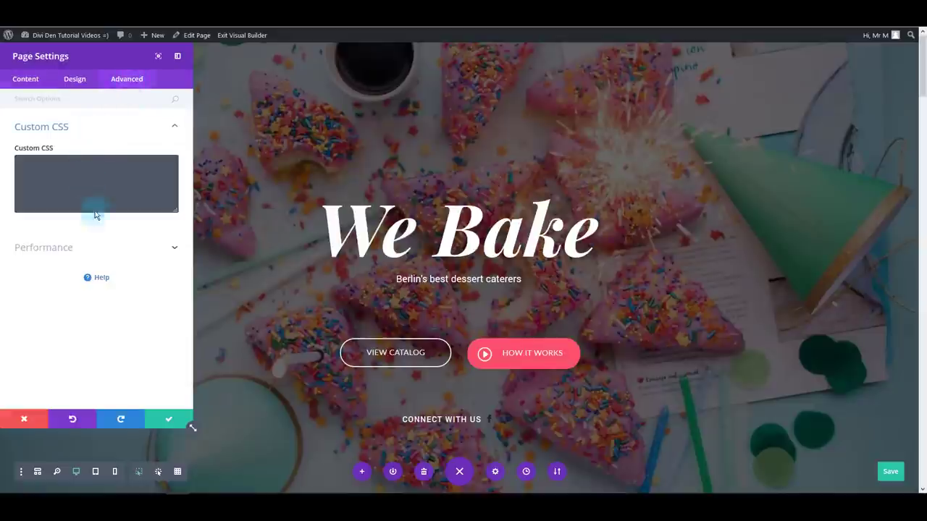
pyautogui.hotkey('ctrl', 'v')
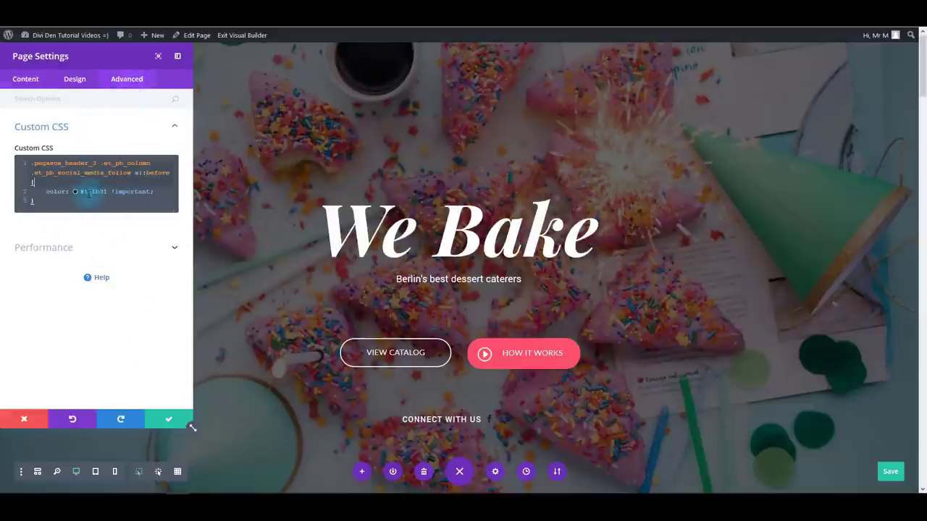
pyautogui.write('#fff')
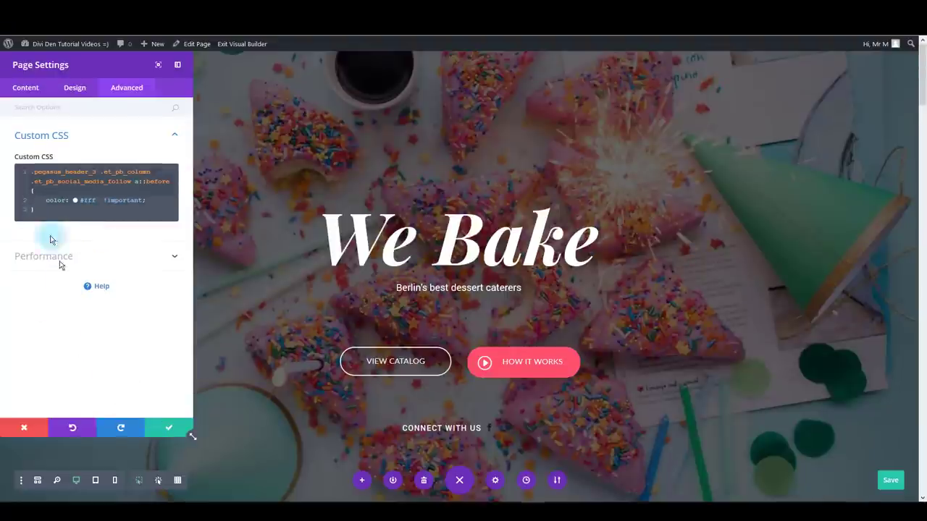
# Test the custom CSS selector with the prefixes body and #page-container, and keep body in front of .pegasus_header_3
pyautogui.click(27, 180)
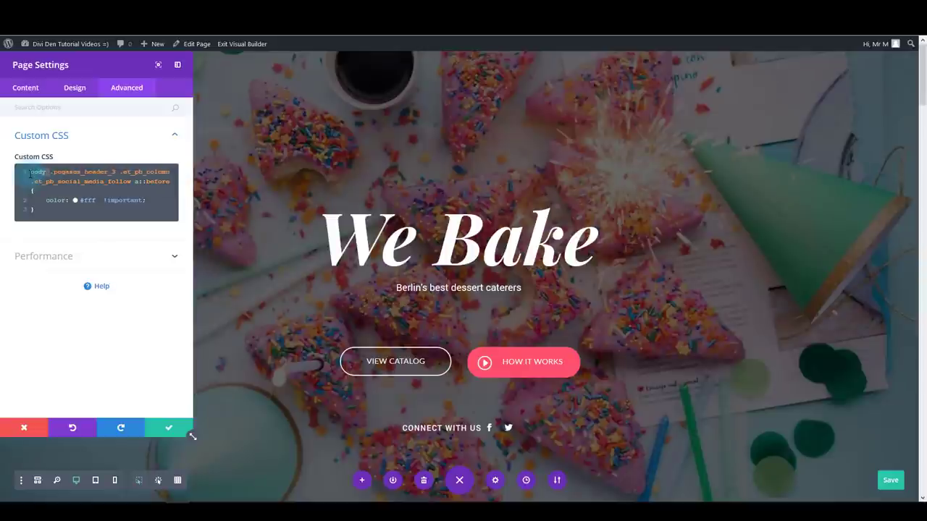
pyautogui.press('BackSpace')
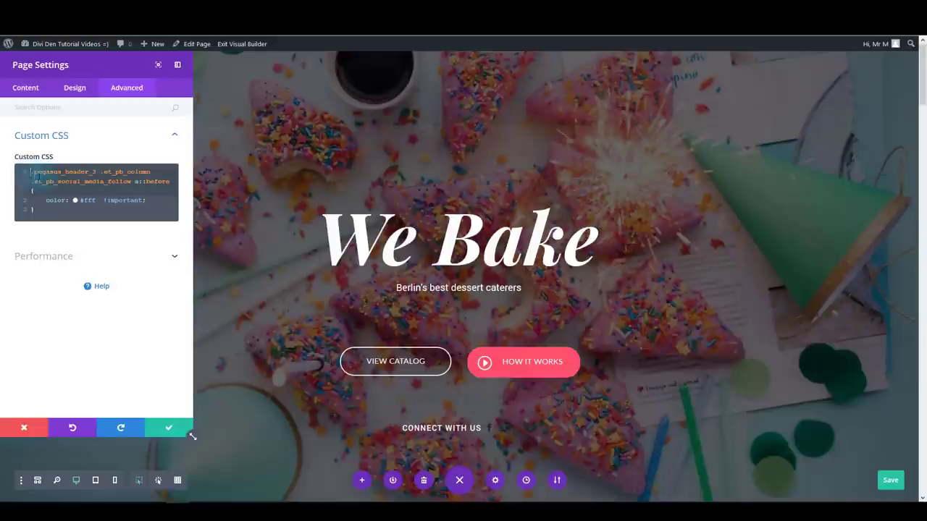
pyautogui.doubleClick(90, 201)
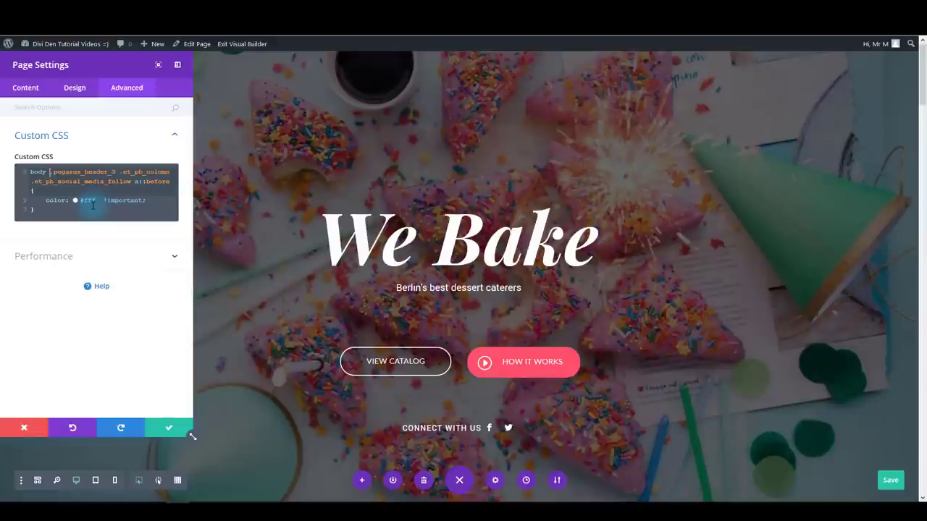
pyautogui.hotkey('shift', 'Home')
pyautogui.press('BackSpace')
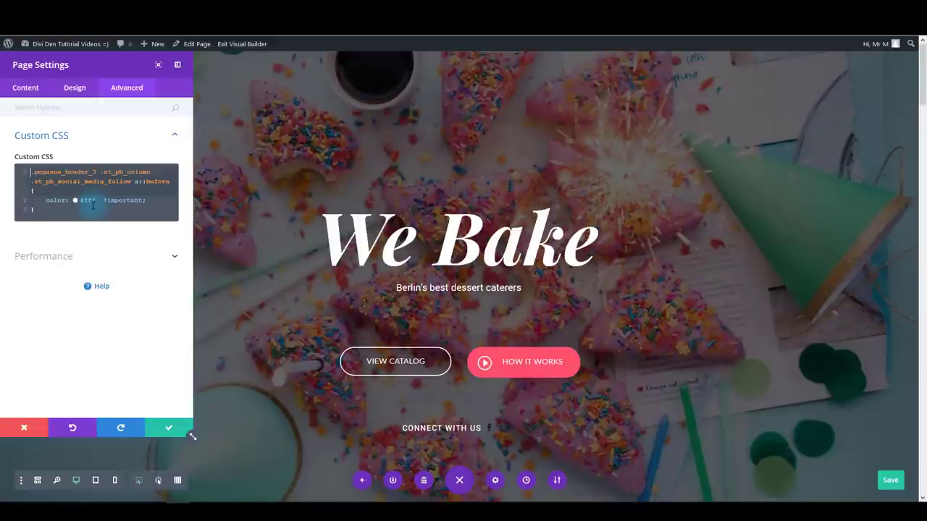
pyautogui.write('-cc')
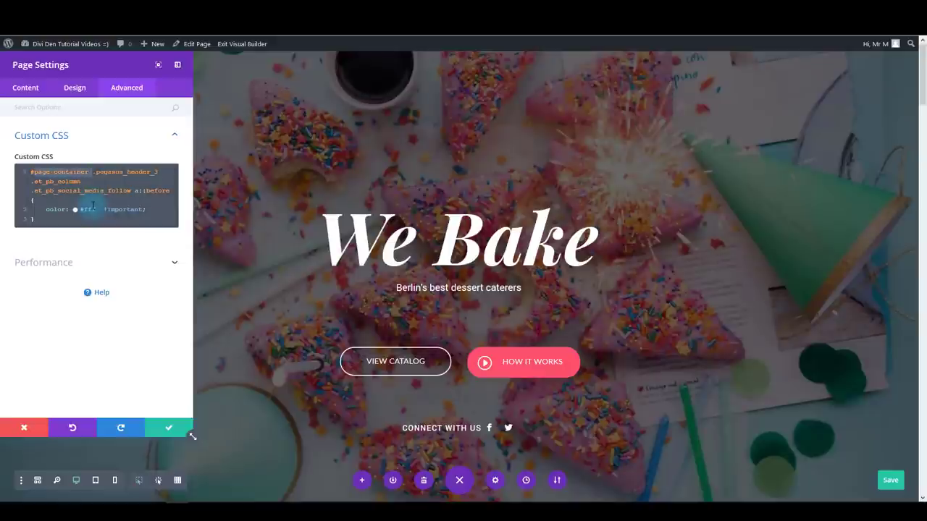
pyautogui.press('BackSpace')
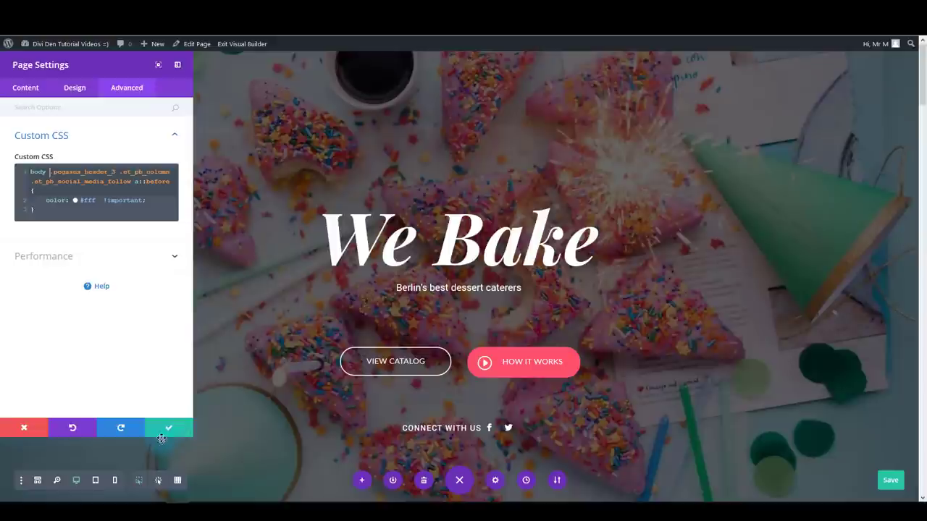
# Save the page's custom CSS, switch to Photoshop and copy the "We are a Berlin based catering company" paragraph, accepting the font substitution
pyautogui.click(165, 433)
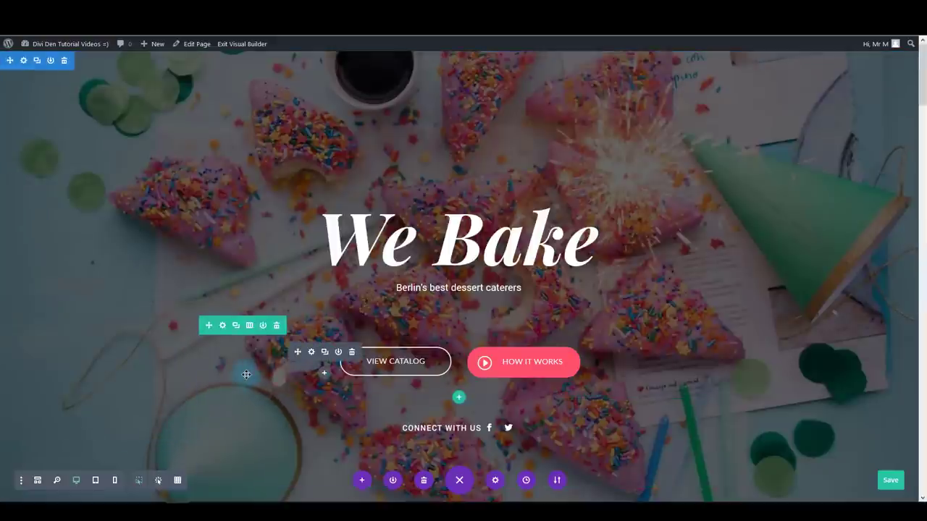
pyautogui.scroll(-6, 394, 343)
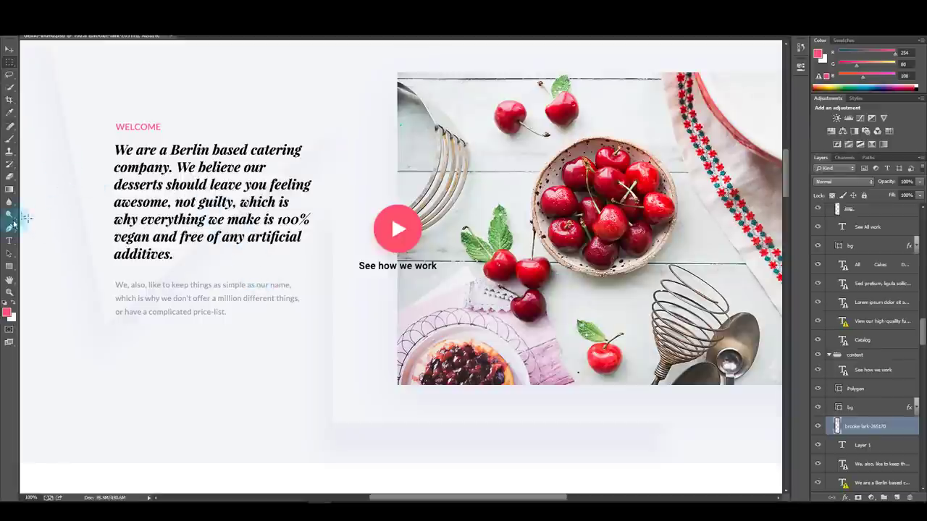
pyautogui.click(162, 211)
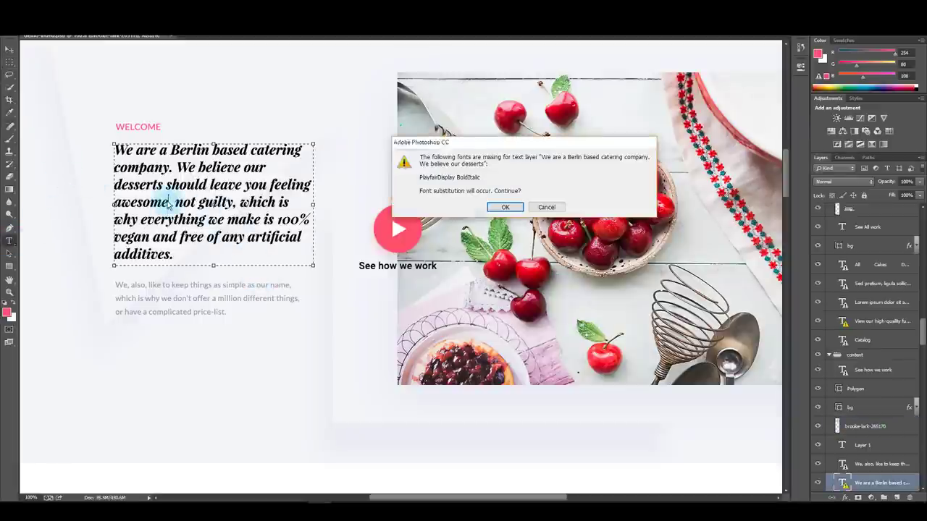
pyautogui.click(507, 208)
pyautogui.hotkey('ctrl', 'c')
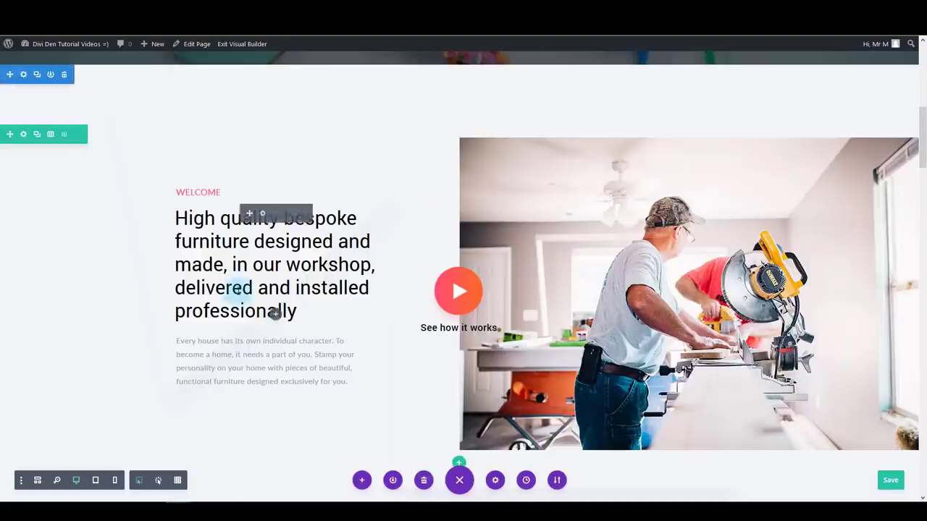
# Switch back to the Divi page and replace the Welcome call to action's furniture text with the copied catering company paragraph
pyautogui.click(262, 213)
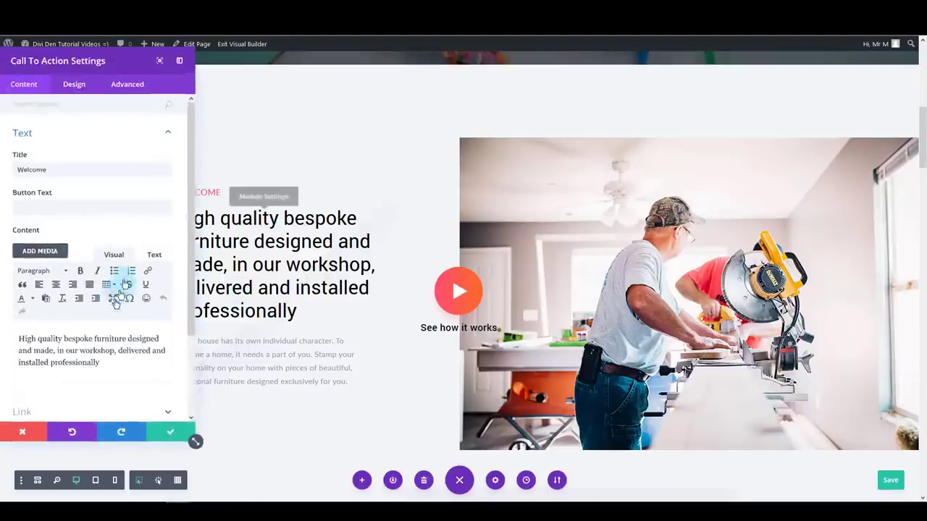
pyautogui.click(93, 355)
pyautogui.hotkey('ctrl', 'a')
pyautogui.hotkey('ctrl', 'v')
pyautogui.scroll(-5, 92, 359)
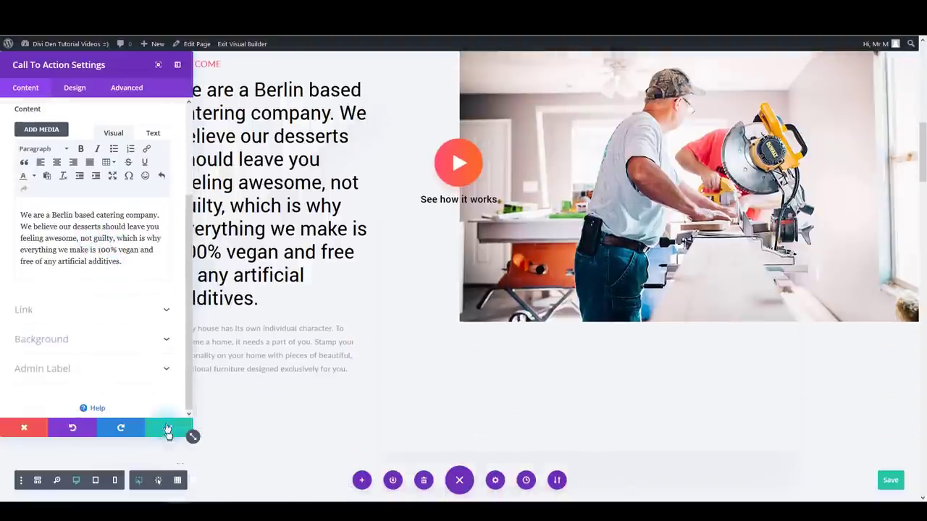
# Style the Welcome call to action's body text in Playfair Display with italic style and Bold weight
pyautogui.click(74, 88)
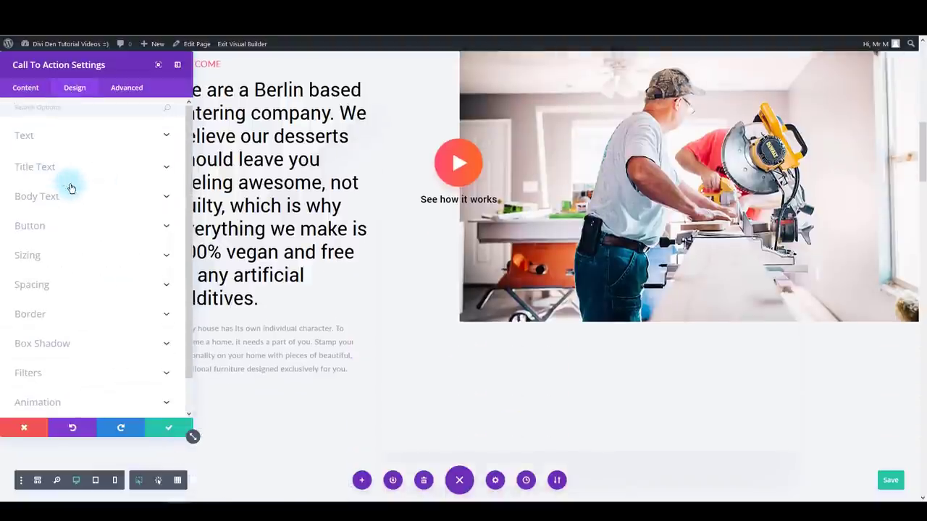
pyautogui.click(76, 199)
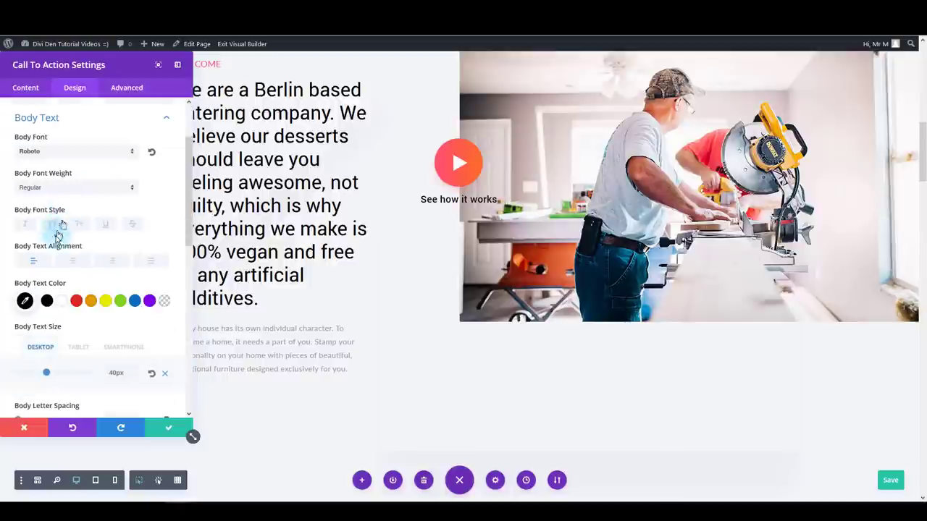
pyautogui.click(52, 156)
pyautogui.write('pla')
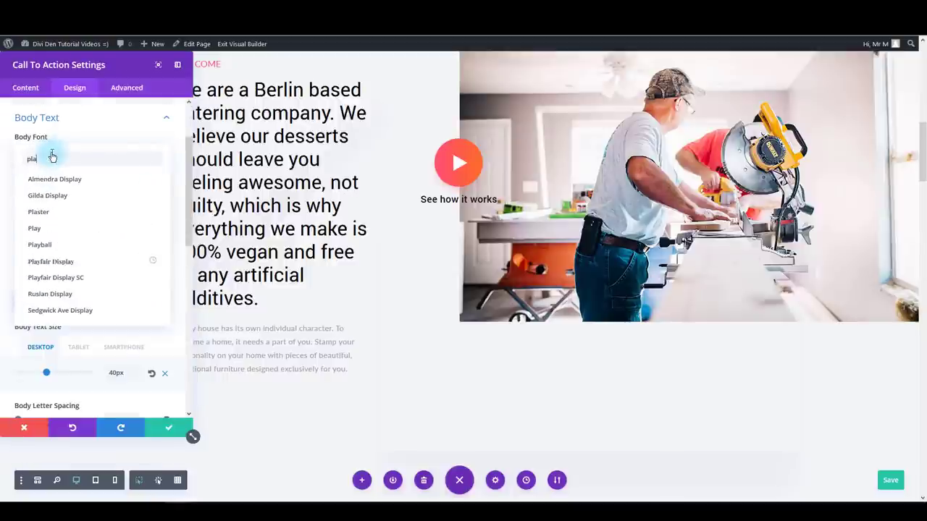
pyautogui.write('yfa')
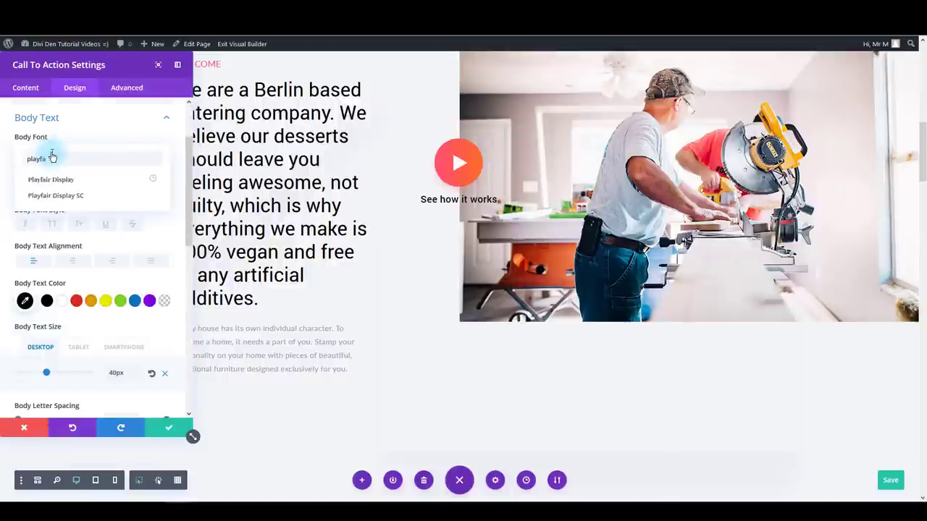
pyautogui.click(40, 179)
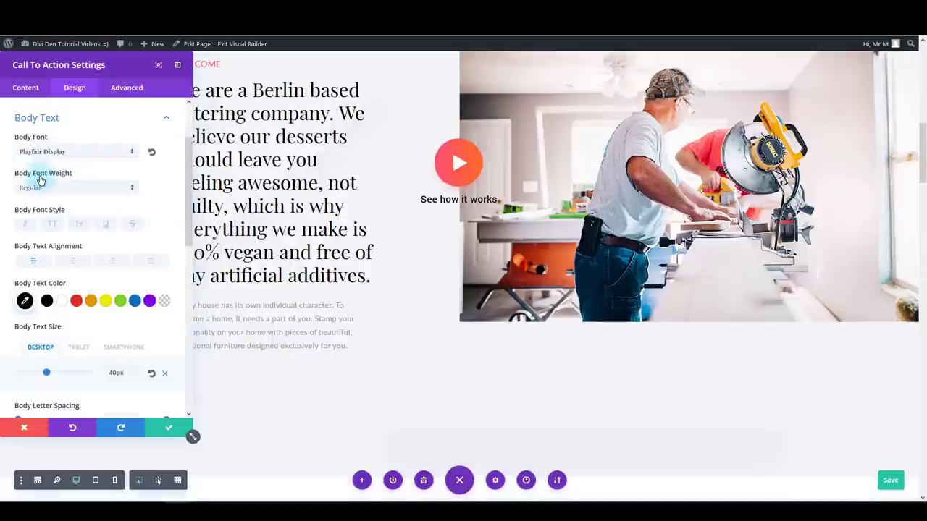
pyautogui.click(26, 225)
pyautogui.click(42, 188)
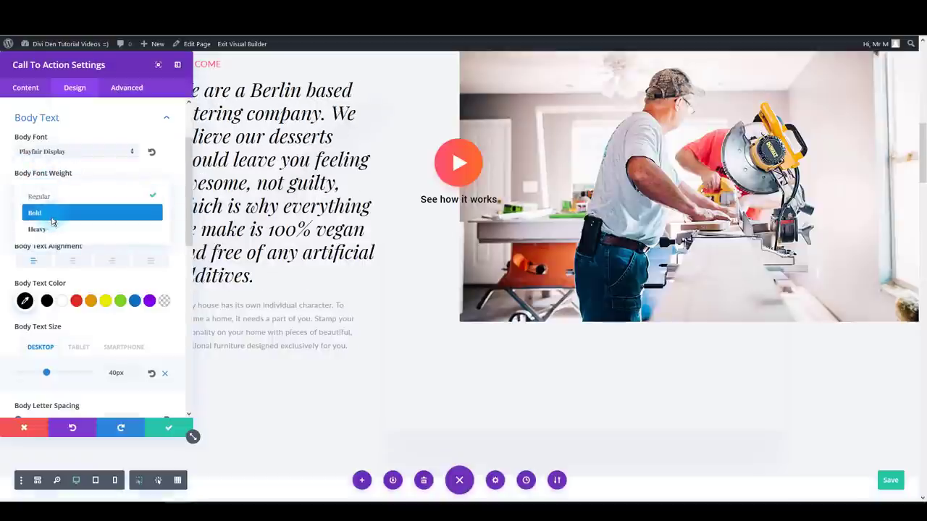
pyautogui.click(52, 222)
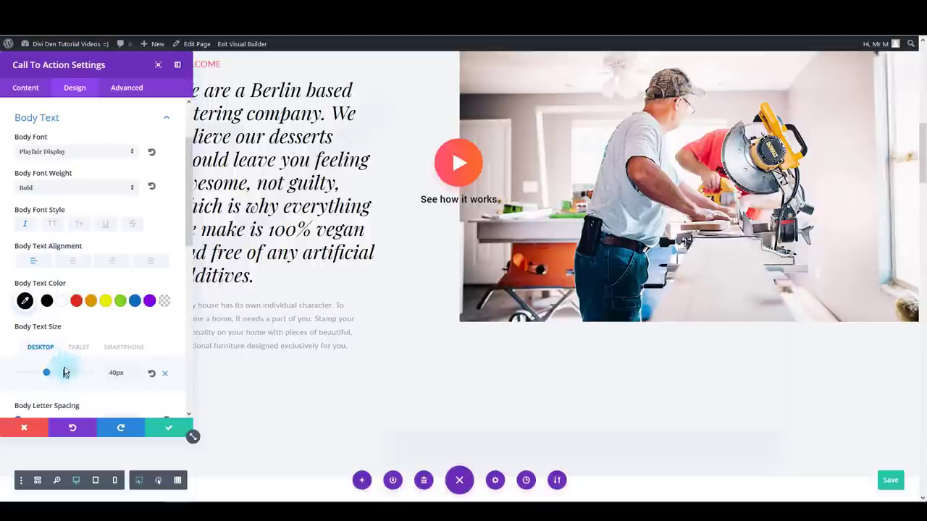
# Set the Welcome call to action's desktop body text size to 28px and save the module
pyautogui.scroll(-1, 64, 373)
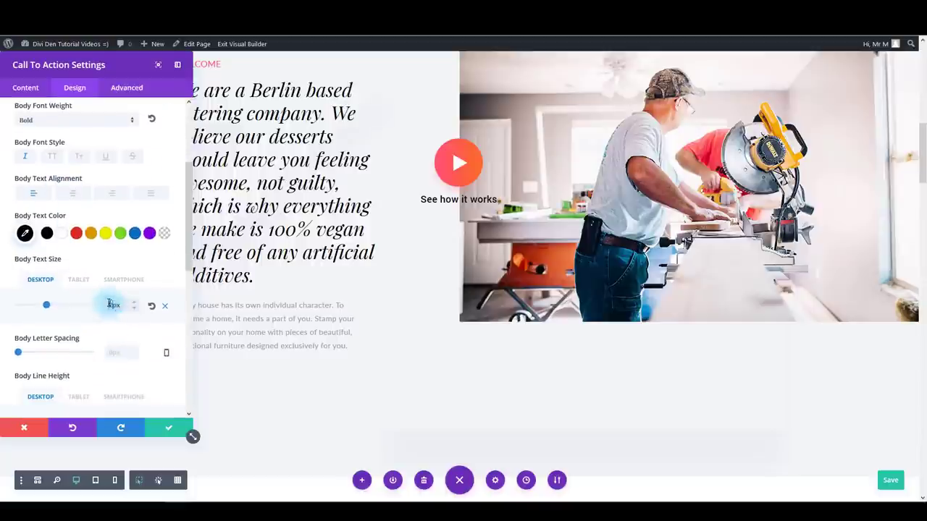
pyautogui.write('28')
pyautogui.click(163, 414)
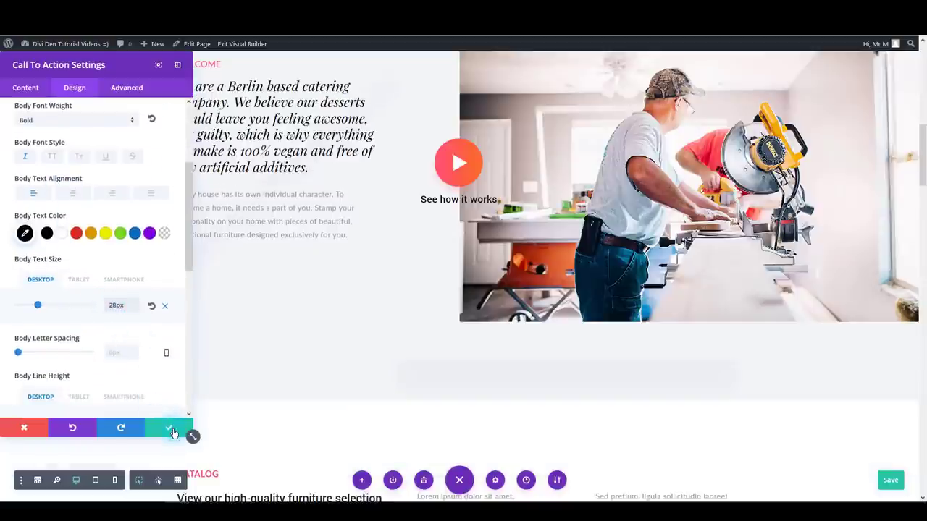
pyautogui.click(171, 430)
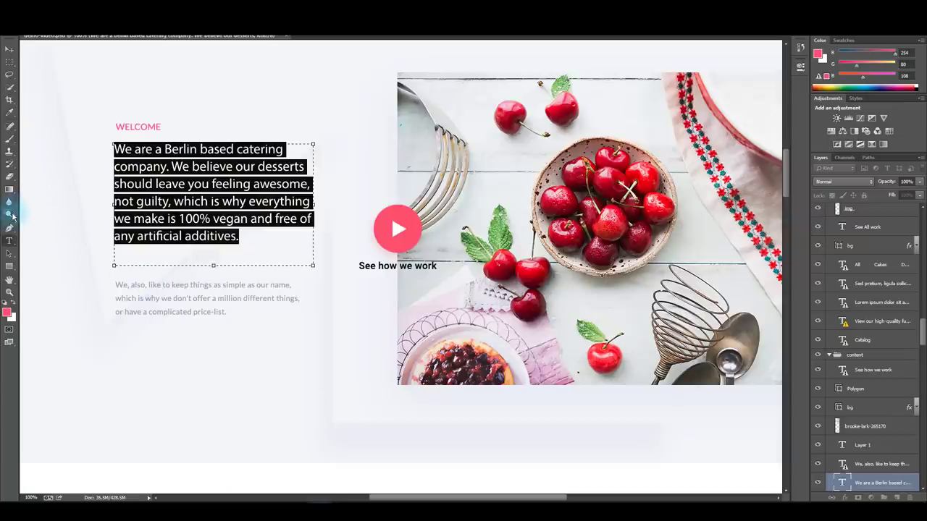
# Switch to Photoshop and copy the grey "We, also, like to keep things as simple as our name" paragraph from the Welcome section
pyautogui.click(10, 248)
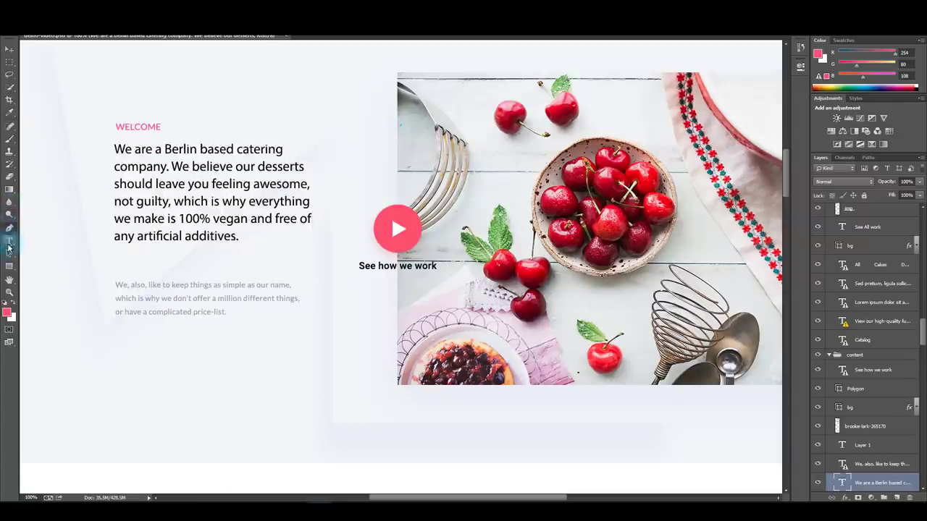
pyautogui.click(182, 297)
pyautogui.click(478, 193)
pyautogui.hotkey('ctrl', 'c')
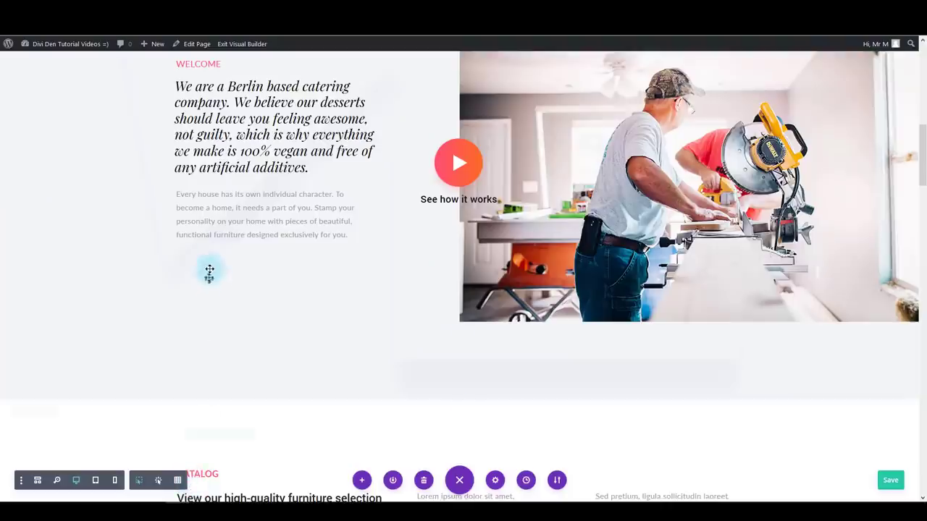
# Replace the "Every house has its own individual character" text on the Divi page with the copied paragraph and save the module
pyautogui.moveTo(269, 210)
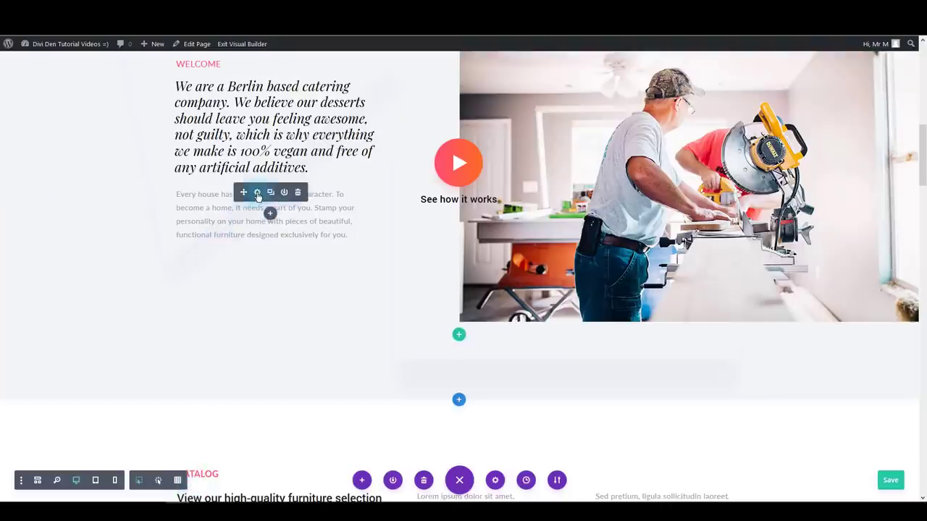
pyautogui.click(257, 194)
pyautogui.hotkey('ctrl', 'a')
pyautogui.hotkey('ctrl', 'v')
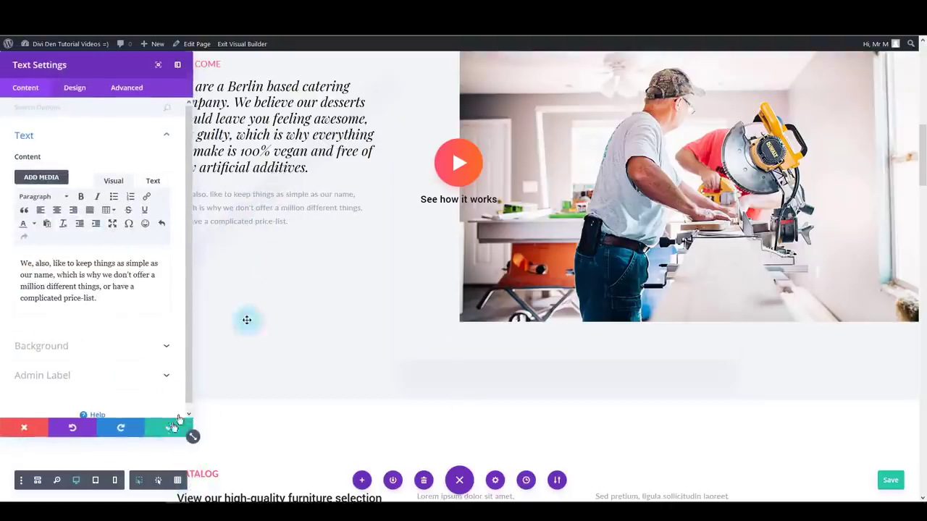
pyautogui.click(174, 426)
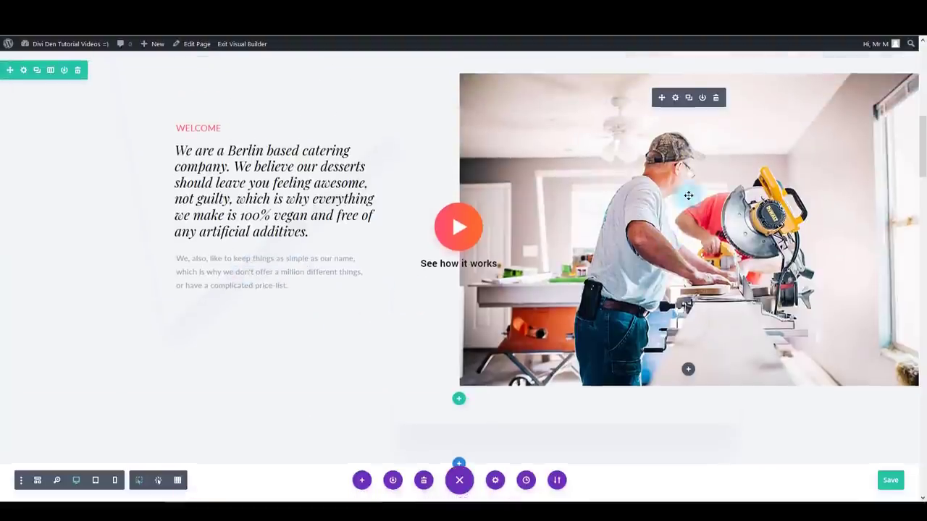
# Replace the Welcome section's carpenter photo with the uploaded cherries image and save the image module
pyautogui.click(675, 98)
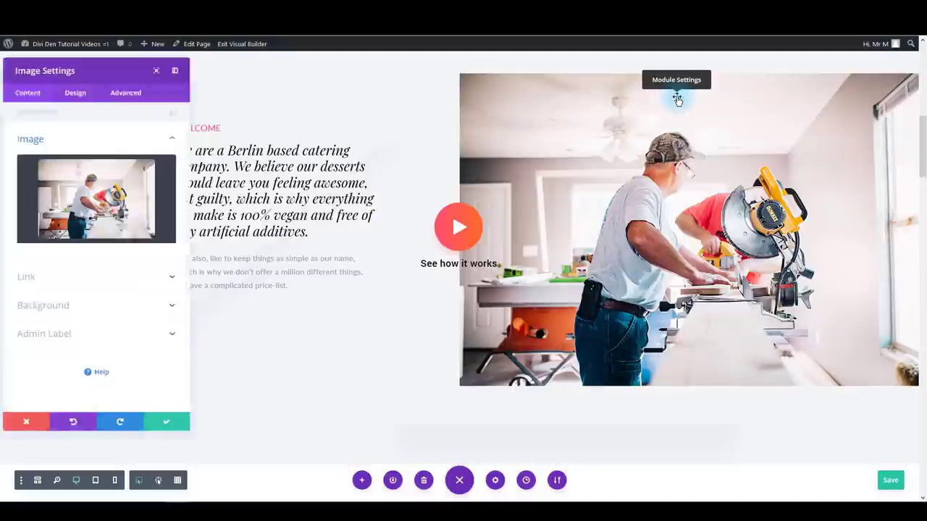
pyautogui.click(68, 199)
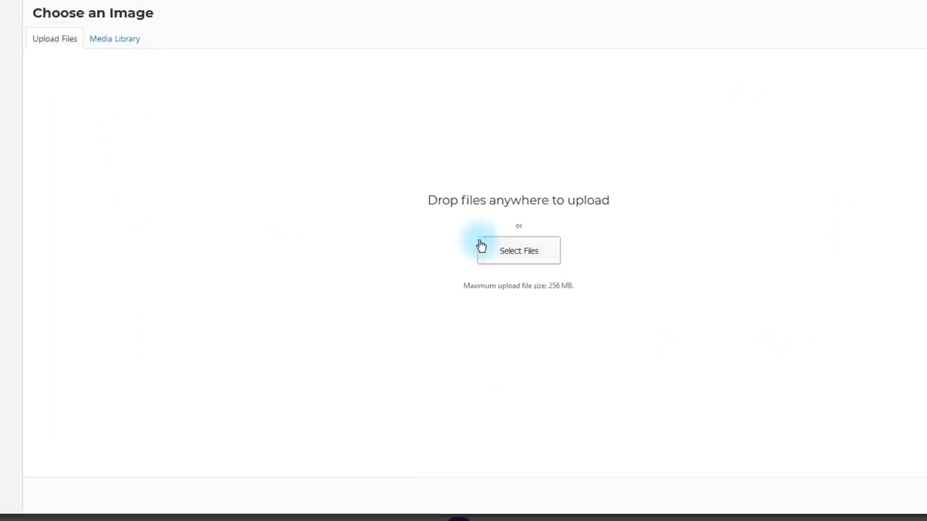
pyautogui.click(481, 245)
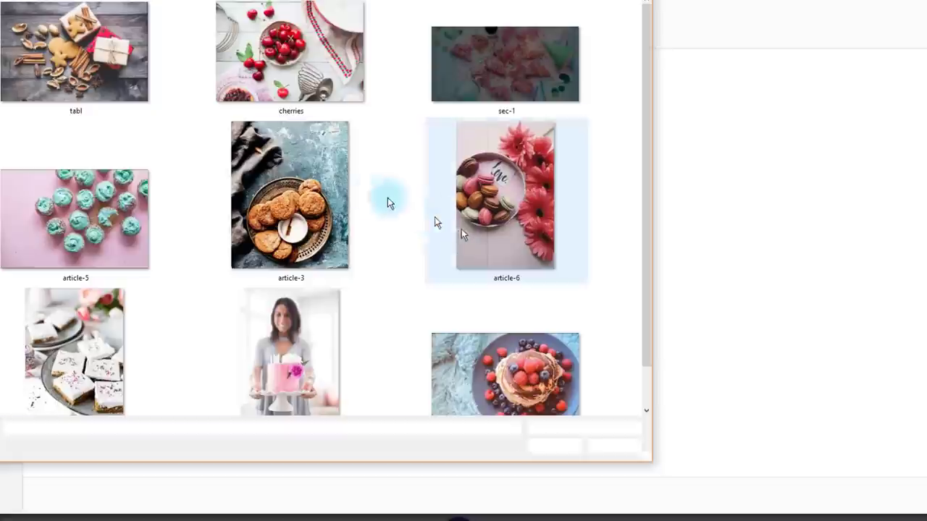
pyautogui.doubleClick(274, 75)
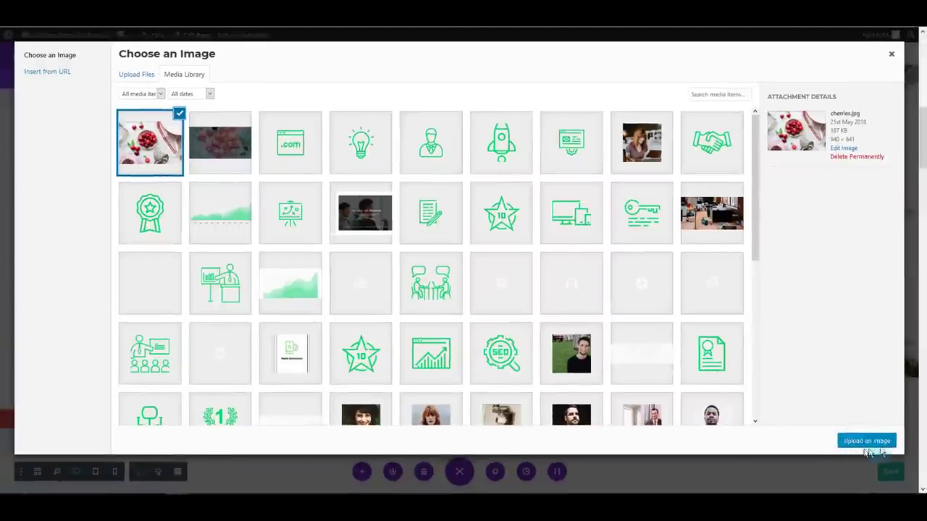
pyautogui.click(871, 440)
pyautogui.click(168, 418)
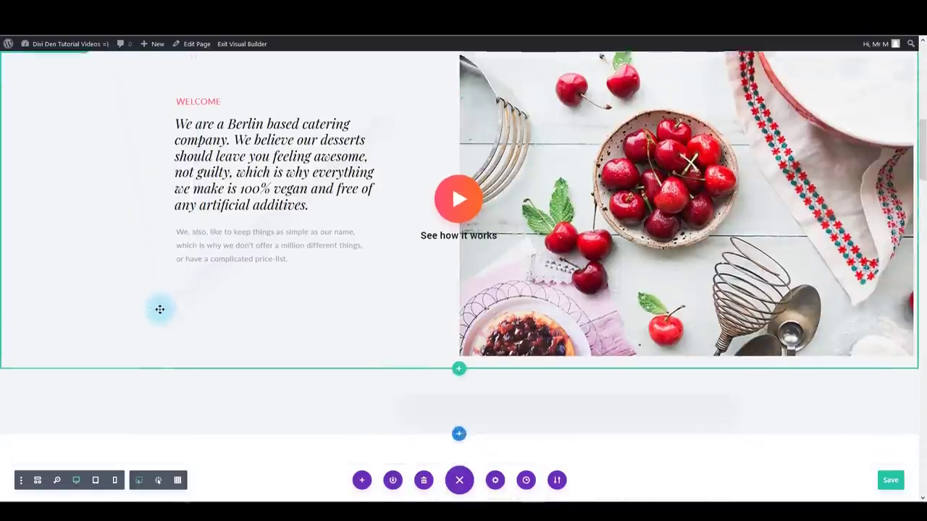
# Examine the hero, Welcome and Catalog sections of the page, comparing their heading text and button styling
pyautogui.scroll(-3, 161, 297)
pyautogui.scroll(-3, 161, 304)
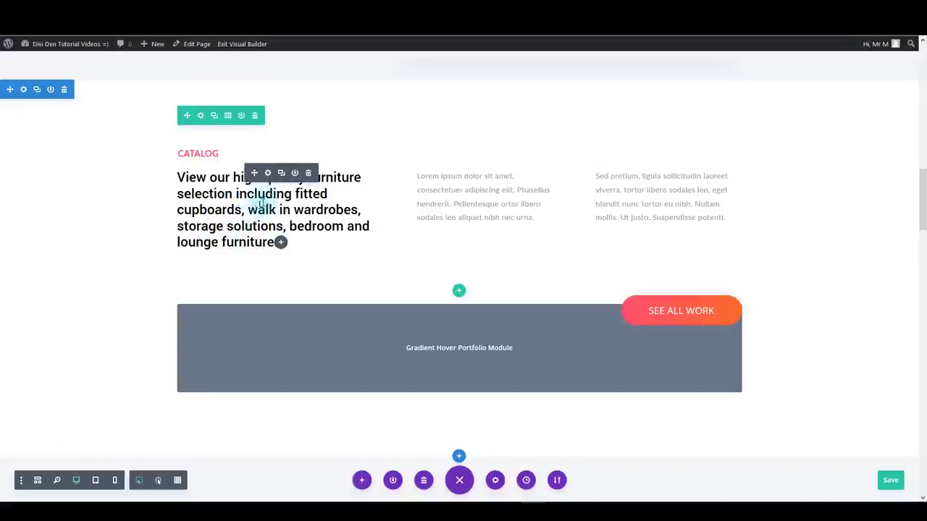
pyautogui.scroll(1, 248, 258)
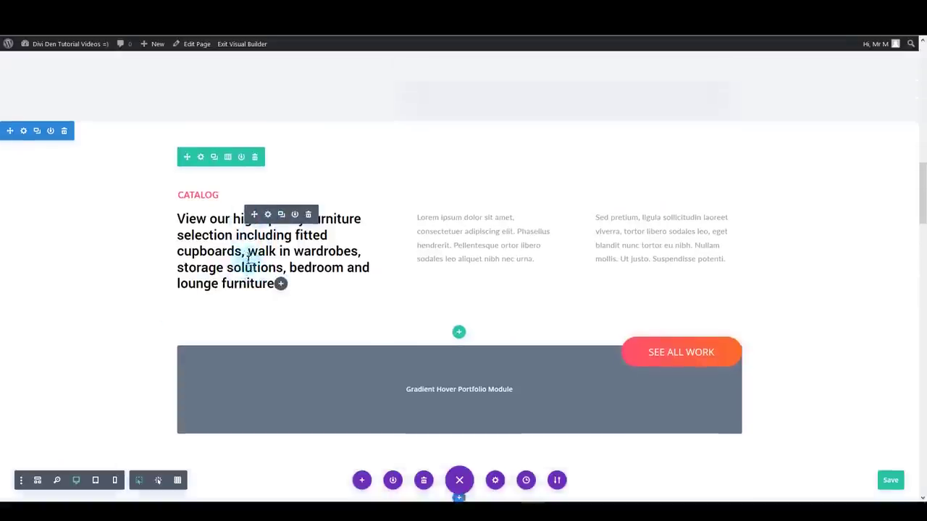
pyautogui.scroll(6, 248, 258)
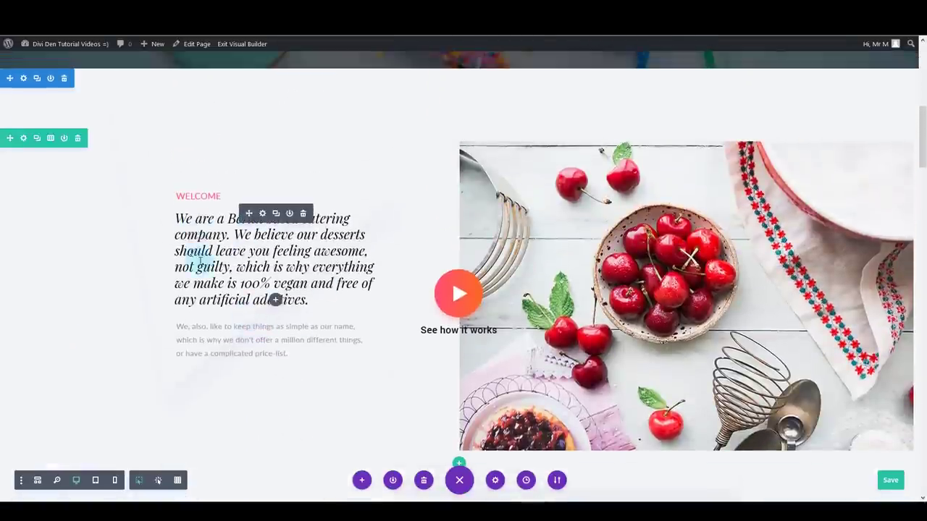
pyautogui.scroll(-2, 201, 259)
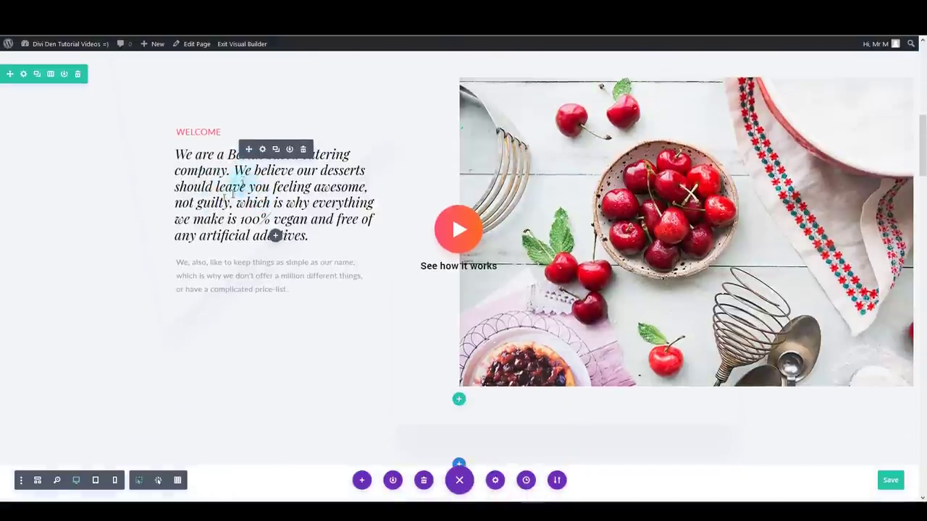
pyautogui.scroll(-5, 234, 186)
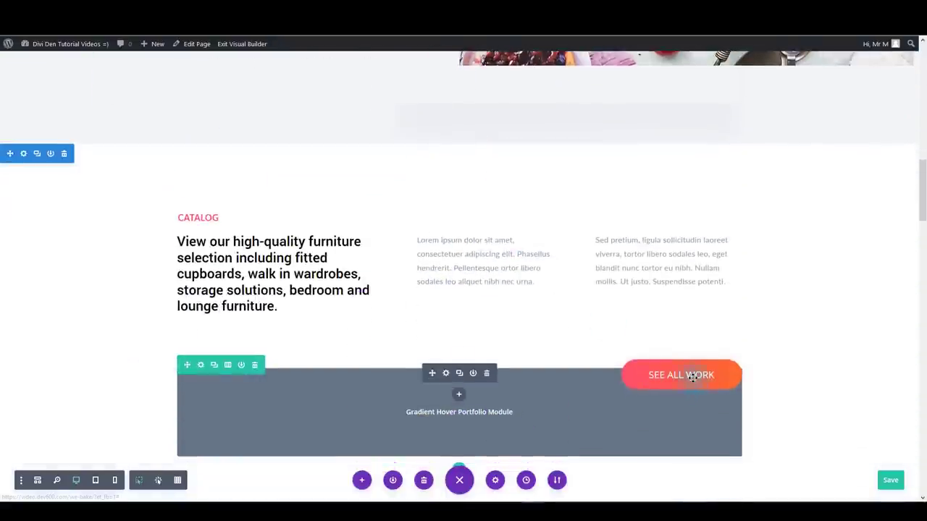
pyautogui.scroll(10, 691, 384)
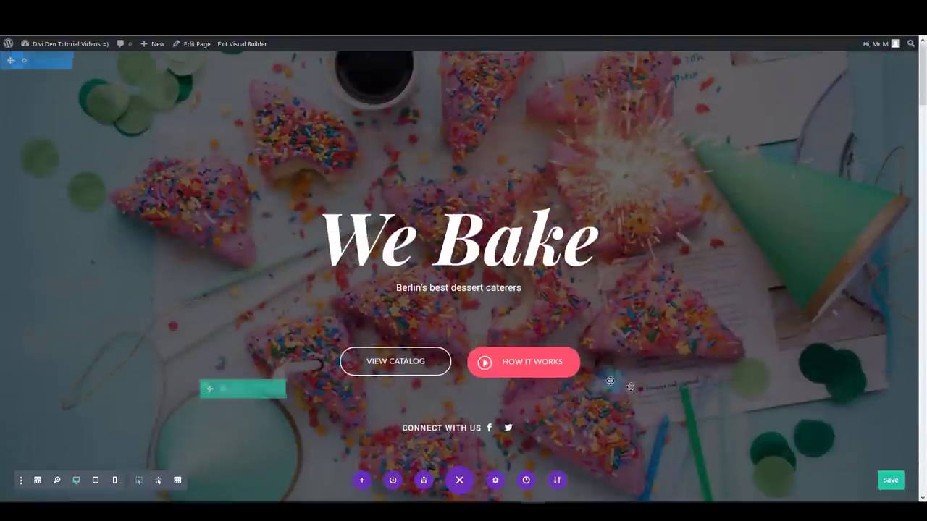
pyautogui.scroll(-10, 538, 357)
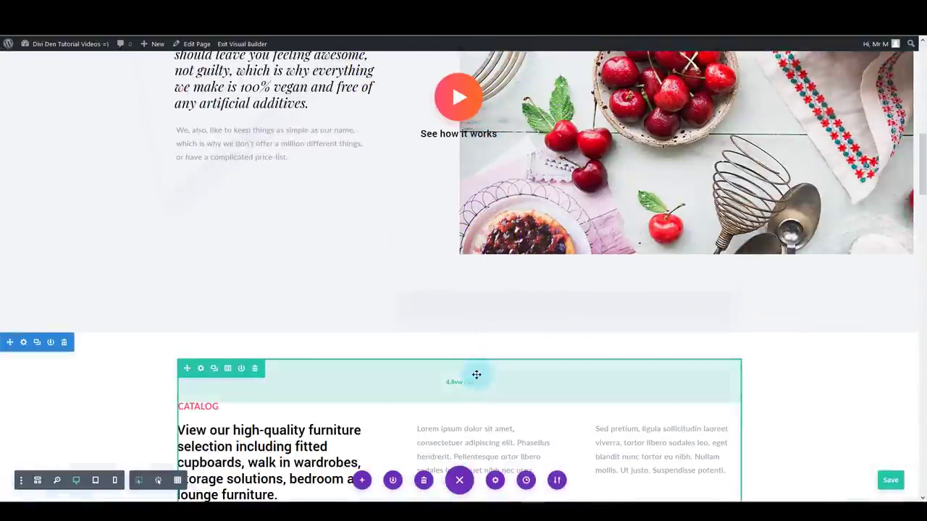
pyautogui.scroll(-3, 205, 259)
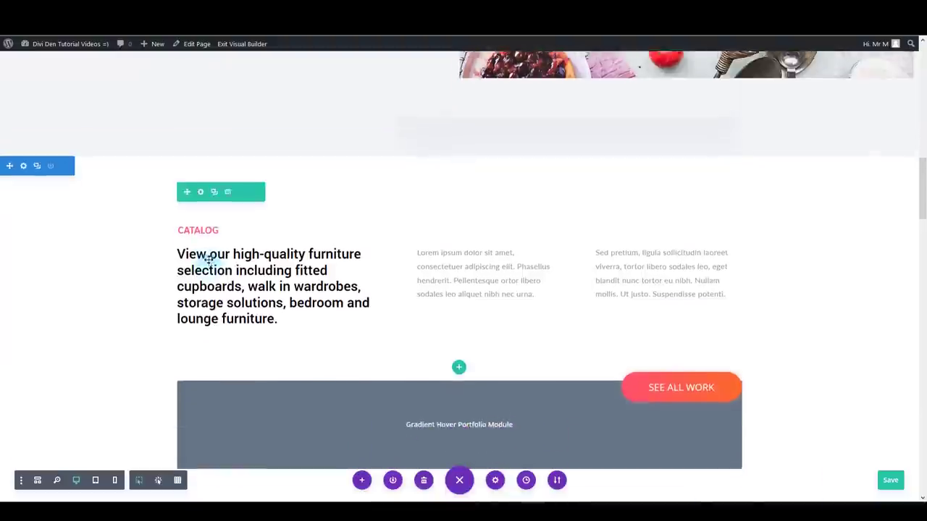
pyautogui.scroll(8, 205, 259)
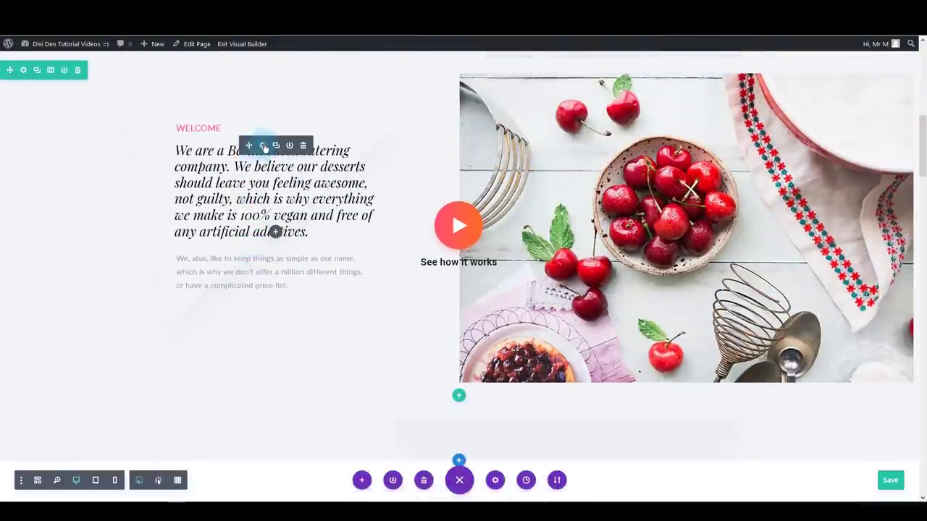
# Copy the Body Text styles from the Welcome section's Call To Action module and save the module
pyautogui.click(264, 147)
pyautogui.click(80, 91)
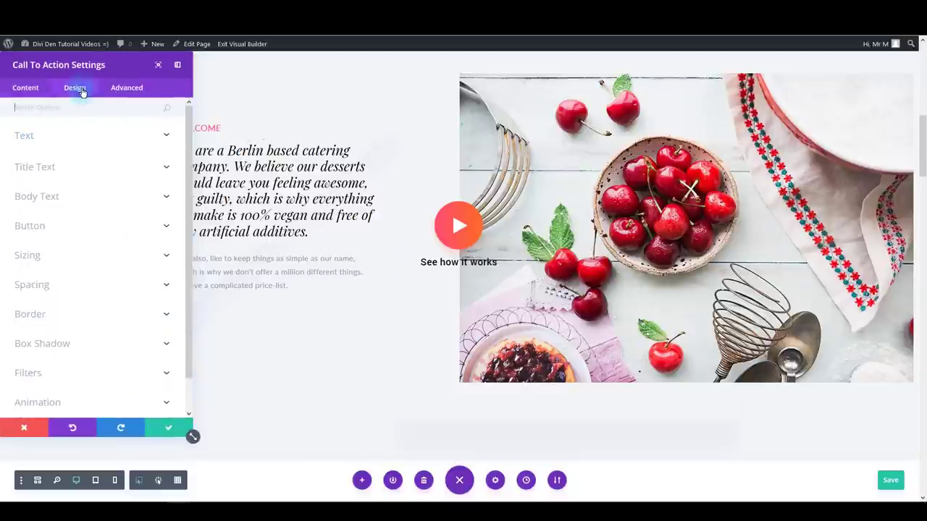
pyautogui.rightClick(42, 200)
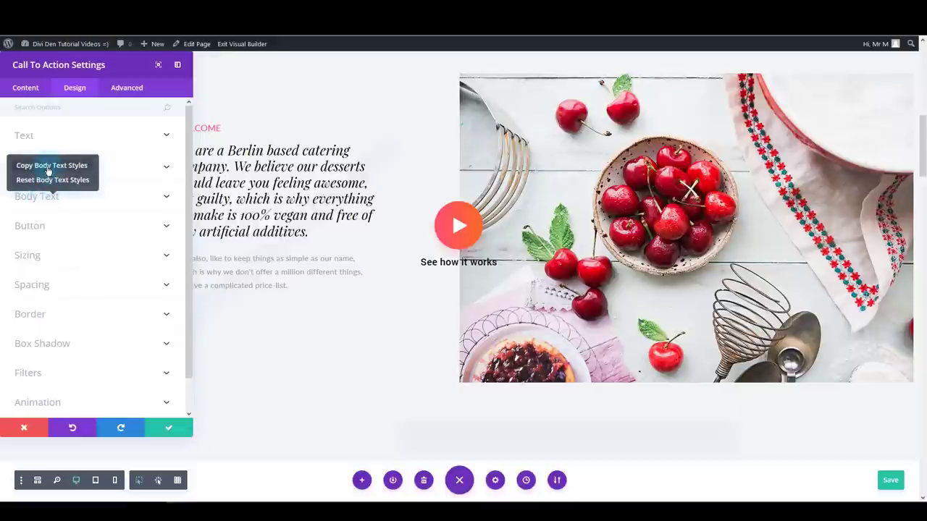
pyautogui.click(47, 166)
pyautogui.click(164, 423)
# Paste the copied Body Text styles onto the Catalog section's Call To Action module and save it
pyautogui.scroll(-5, 161, 420)
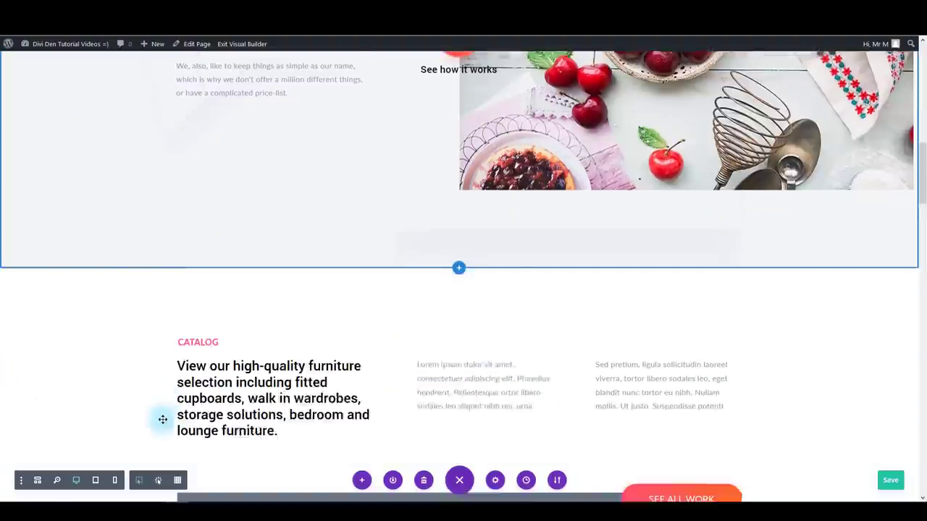
pyautogui.click(266, 239)
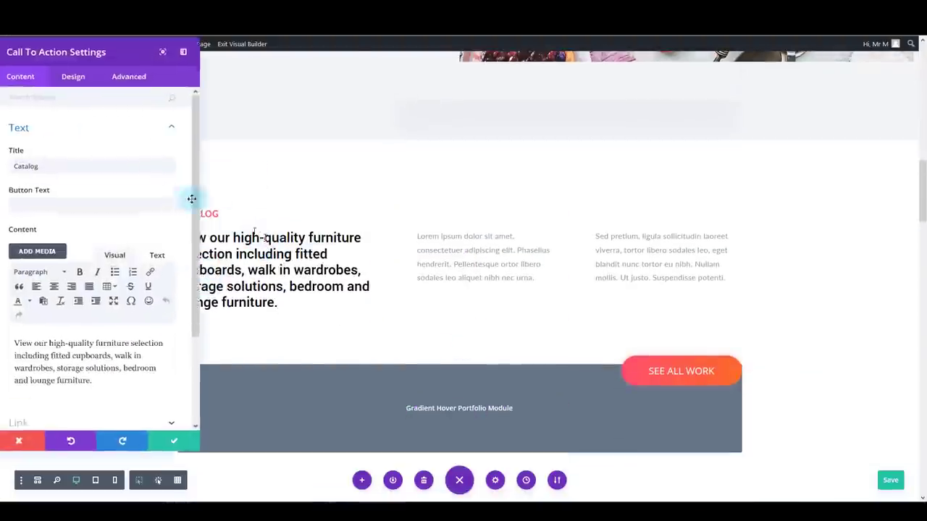
pyautogui.click(75, 90)
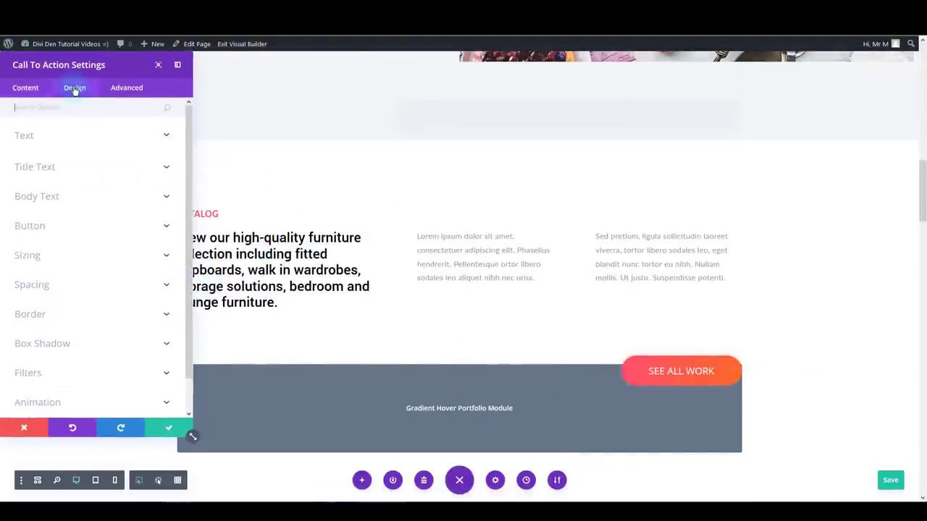
pyautogui.rightClick(39, 199)
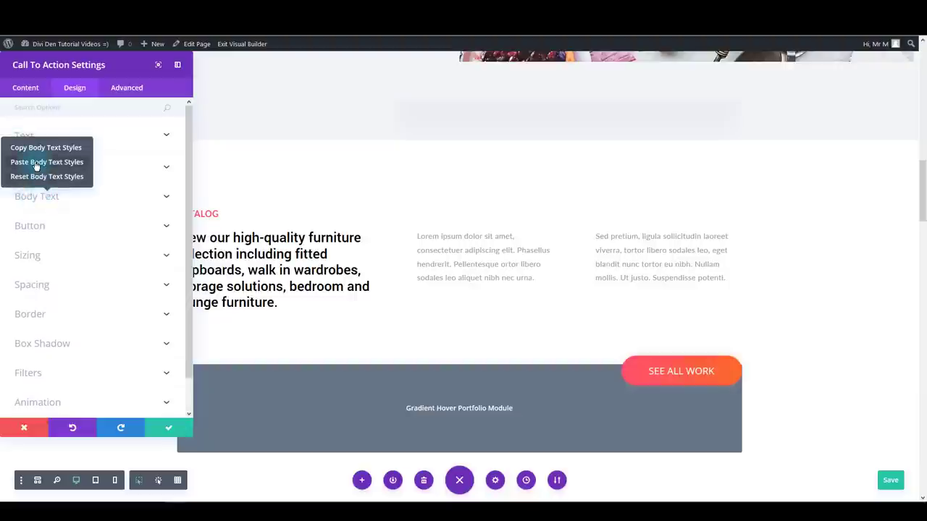
pyautogui.click(37, 163)
pyautogui.click(185, 433)
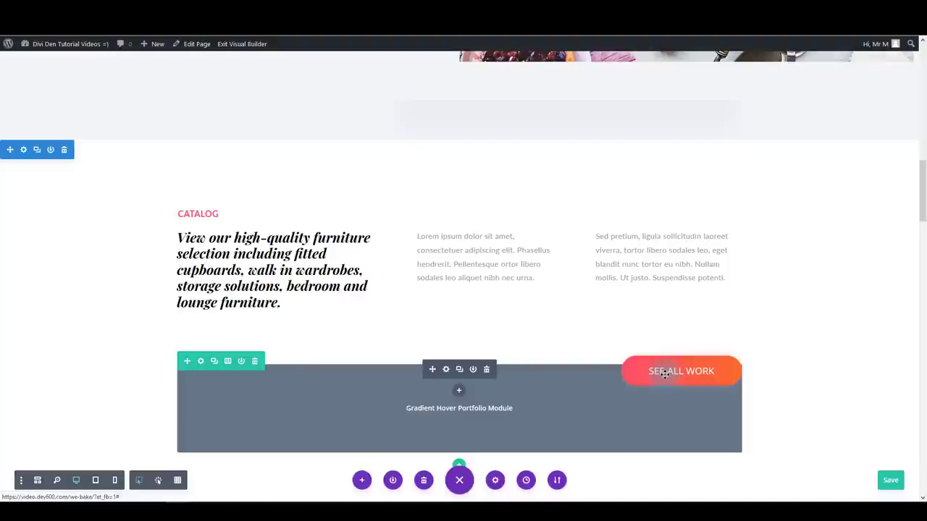
# Copy the Button styles from the hero section's How It Works button and save its settings
pyautogui.scroll(15, 665, 373)
pyautogui.rightClick(480, 202)
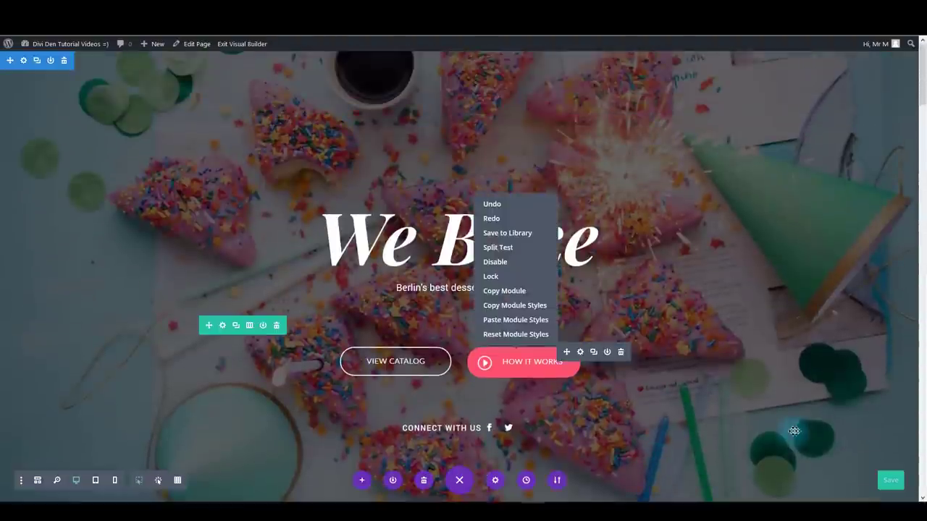
pyautogui.scroll(-2, 567, 452)
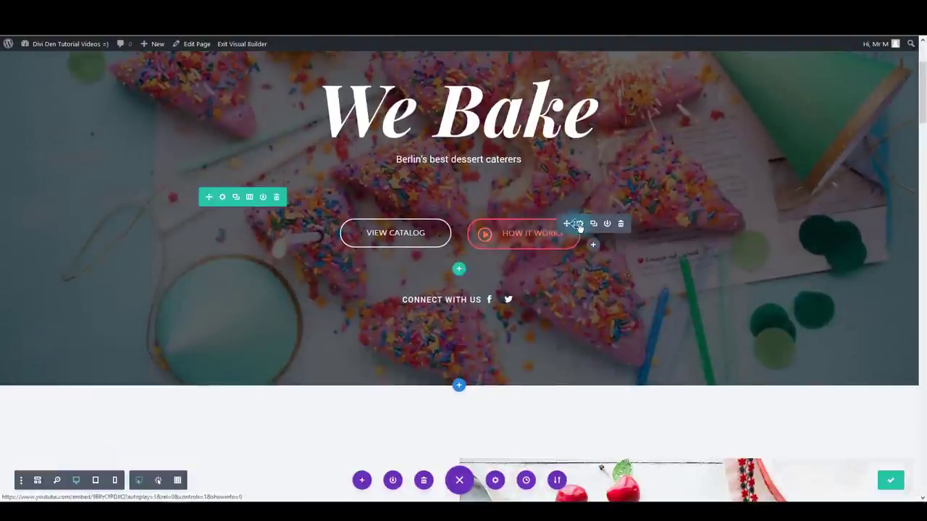
pyautogui.click(580, 226)
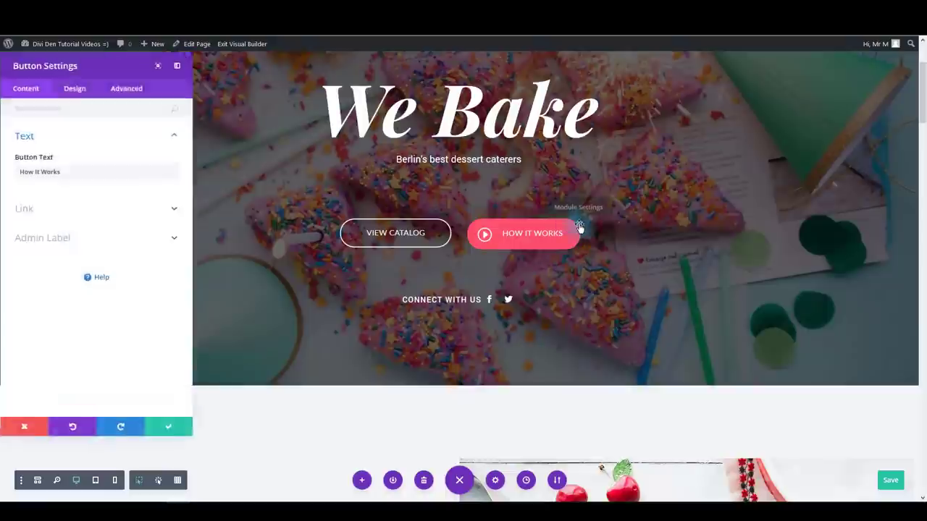
pyautogui.click(88, 97)
pyautogui.rightClick(40, 200)
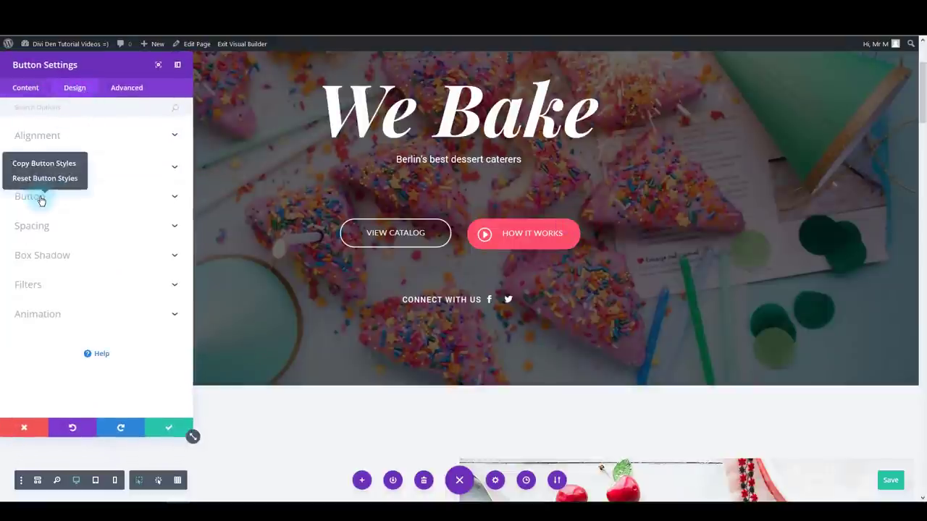
pyautogui.click(46, 165)
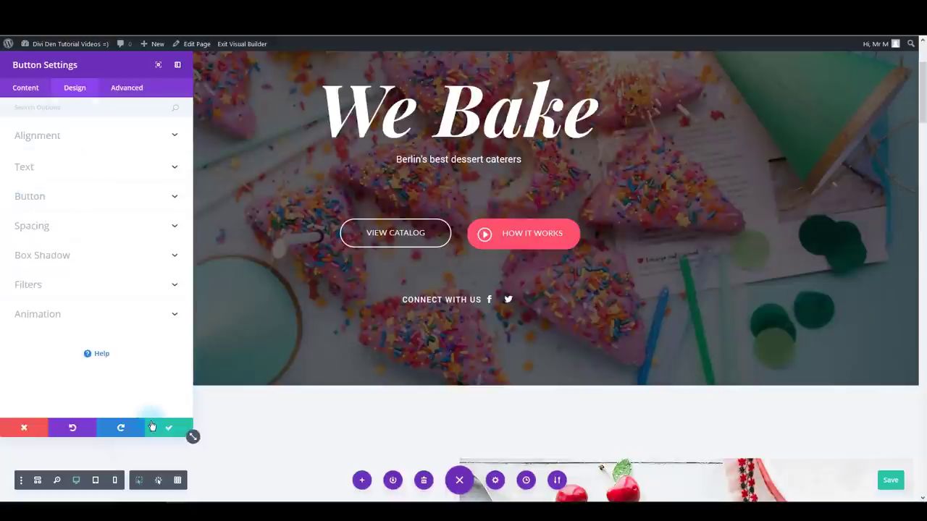
pyautogui.scroll(-5, 584, 352)
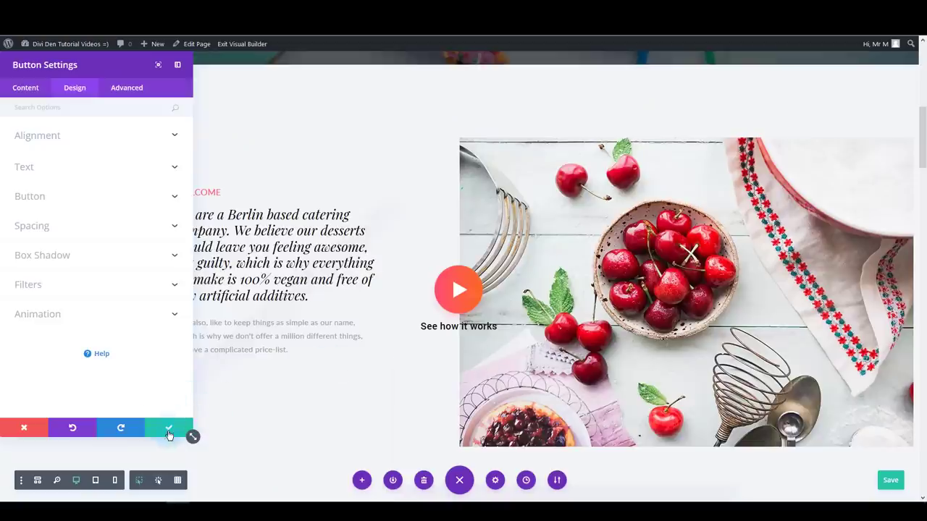
pyautogui.click(169, 431)
# Paste the copied Button styles onto the See All Work button in the Catalog section
pyautogui.scroll(-6, 362, 387)
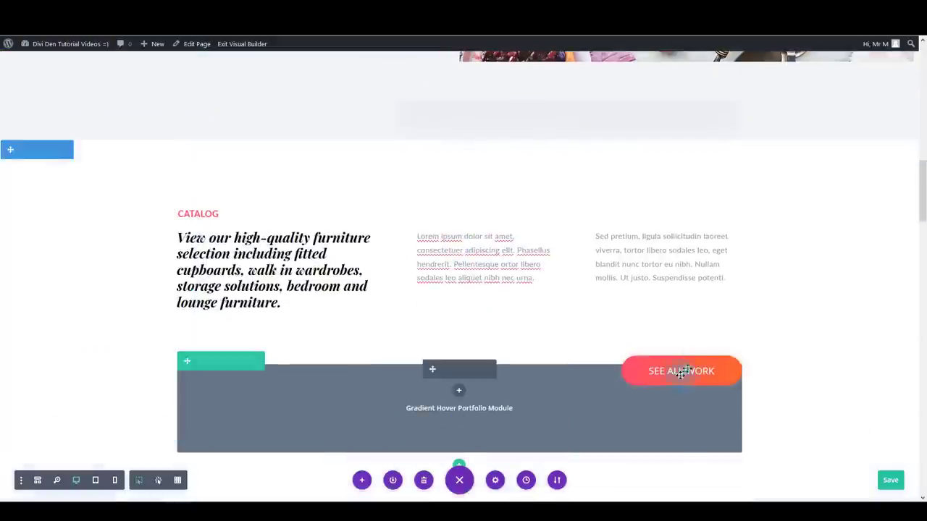
pyautogui.rightClick(681, 371)
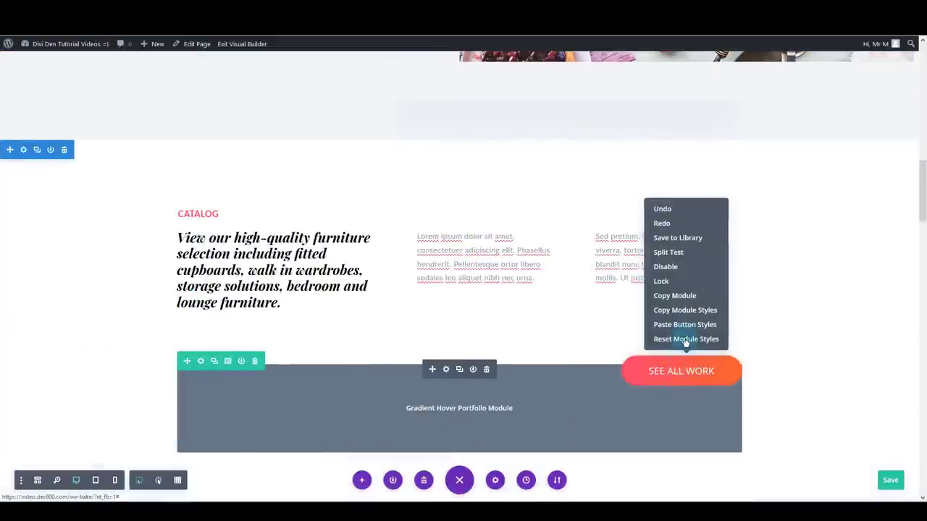
pyautogui.click(685, 326)
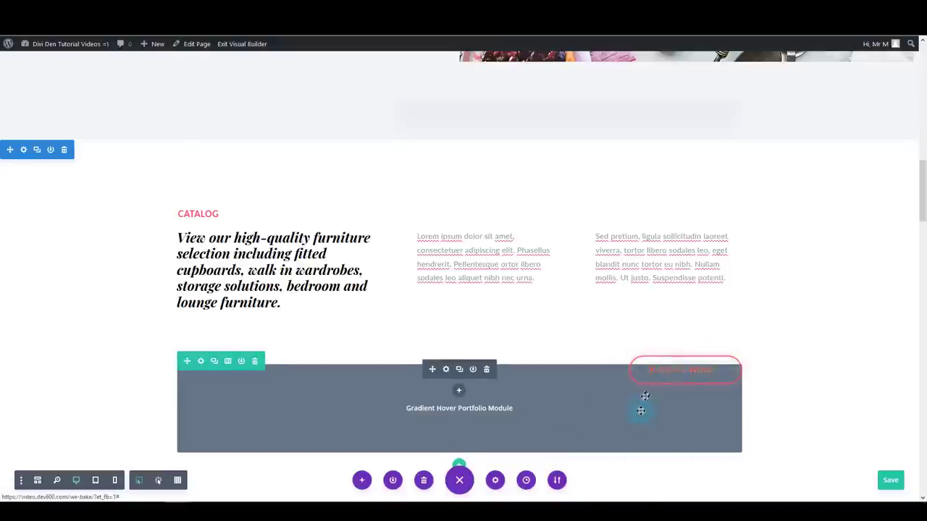
# Turn off the button icon in the See All Work button's design settings and save the module
pyautogui.rightClick(671, 372)
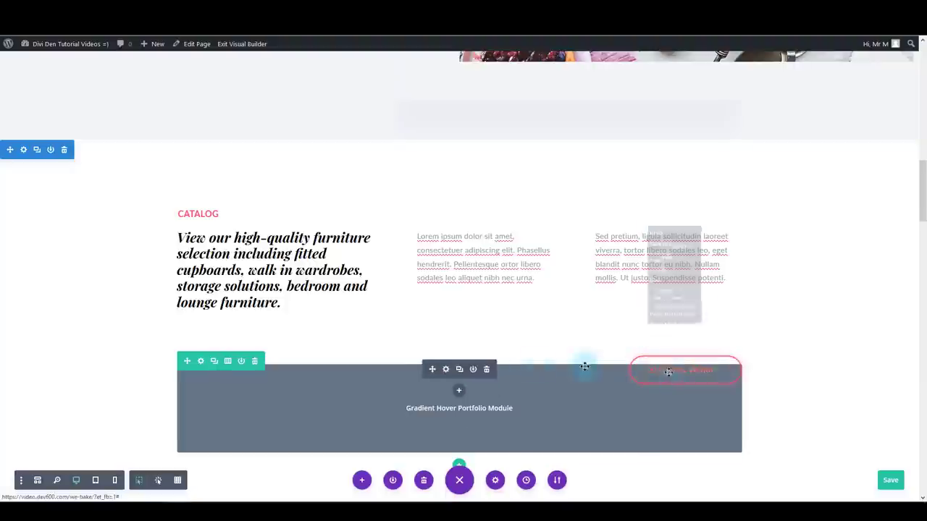
pyautogui.click(446, 371)
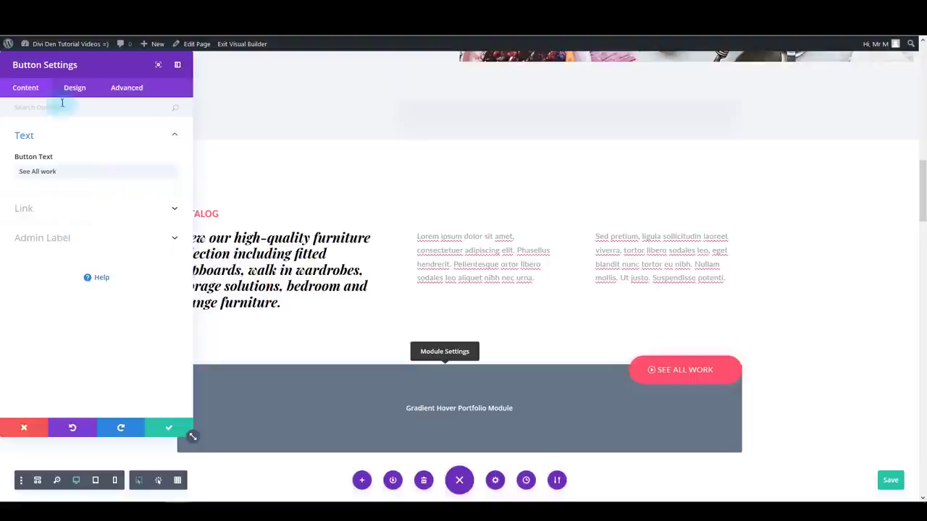
pyautogui.click(65, 97)
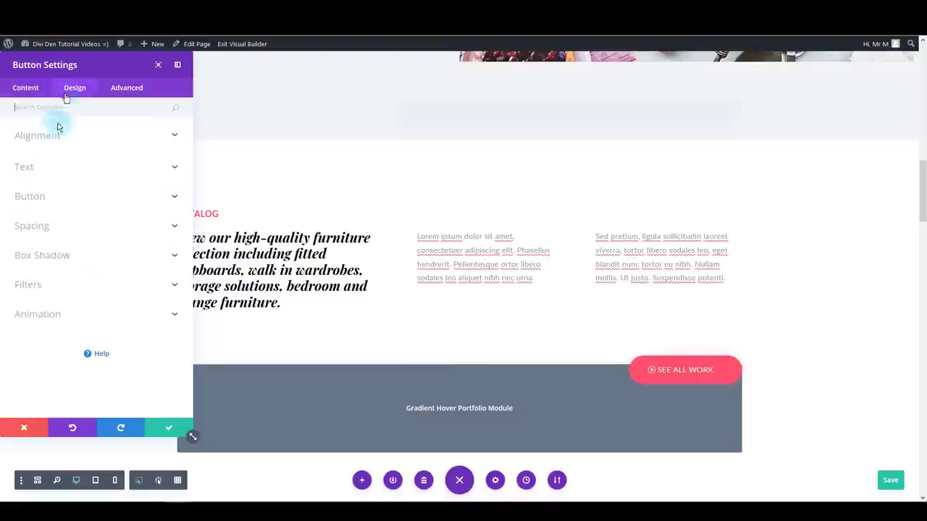
pyautogui.click(50, 202)
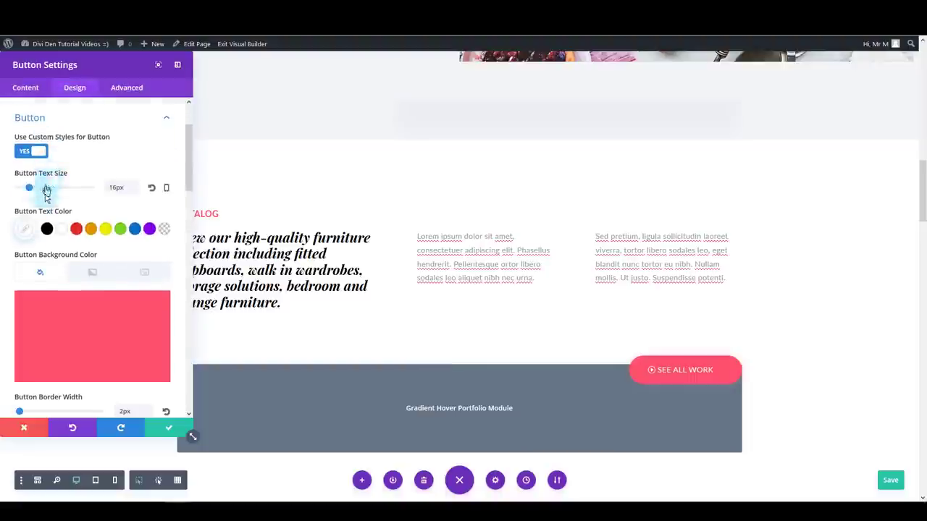
pyautogui.scroll(-5, 47, 218)
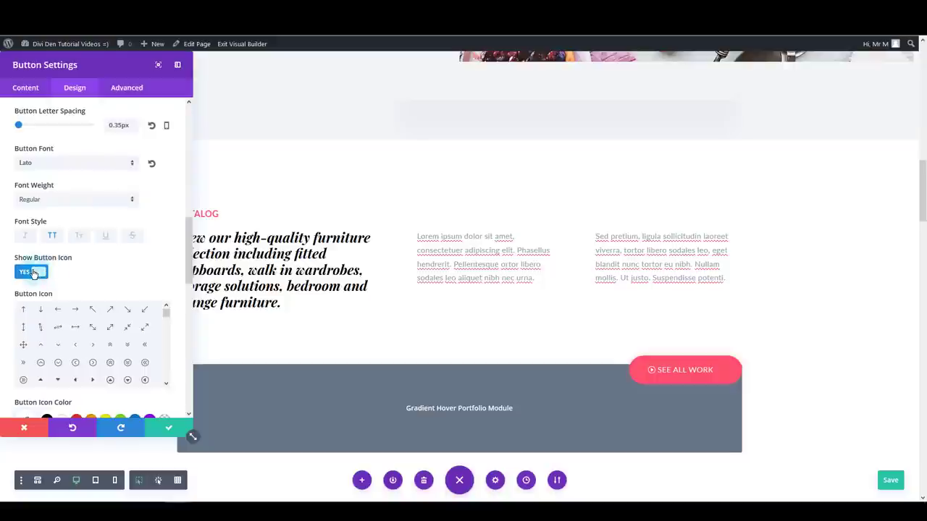
pyautogui.click(33, 273)
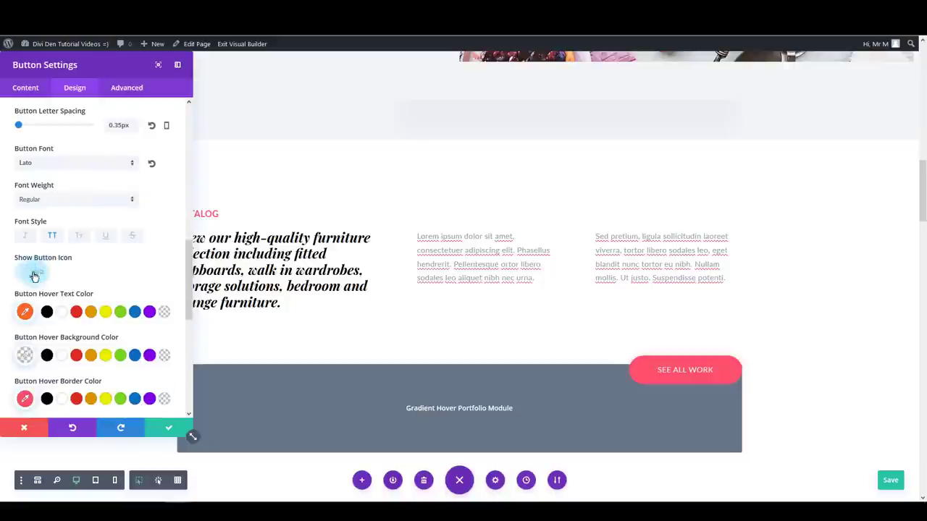
pyautogui.click(166, 433)
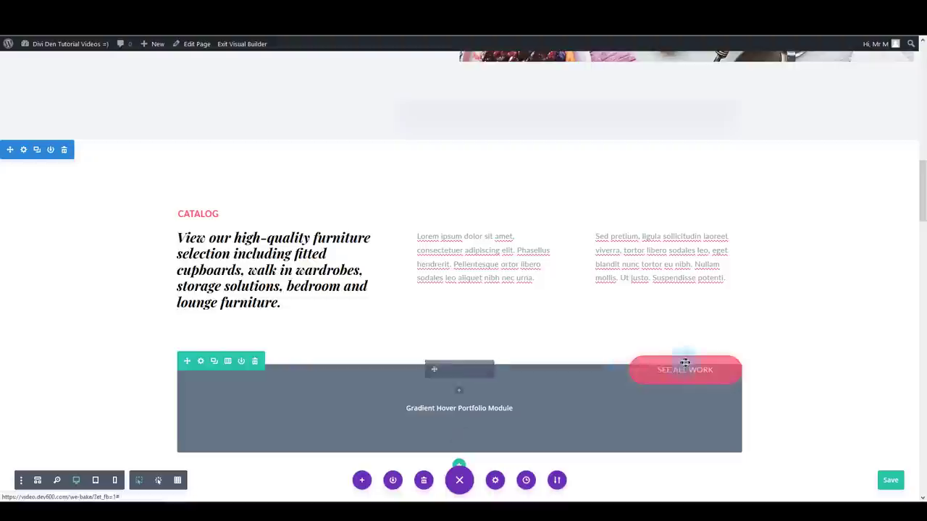
# Copy the Button styles from the icon-free See All Work button and save its settings
pyautogui.rightClick(676, 370)
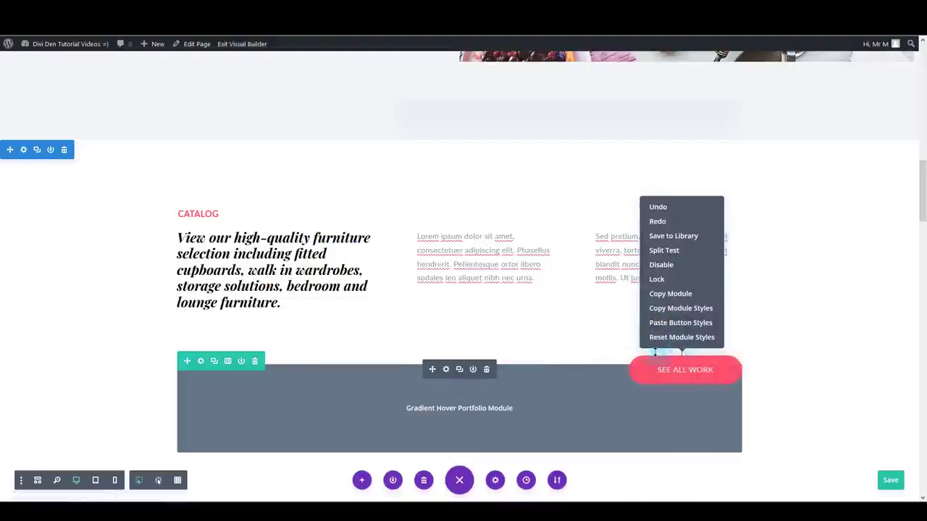
pyautogui.click(445, 369)
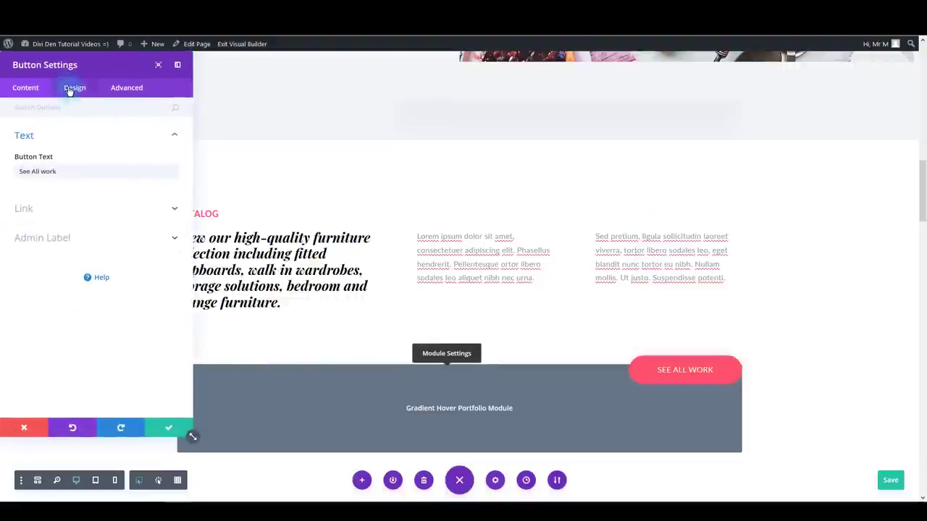
pyautogui.click(70, 90)
pyautogui.rightClick(39, 202)
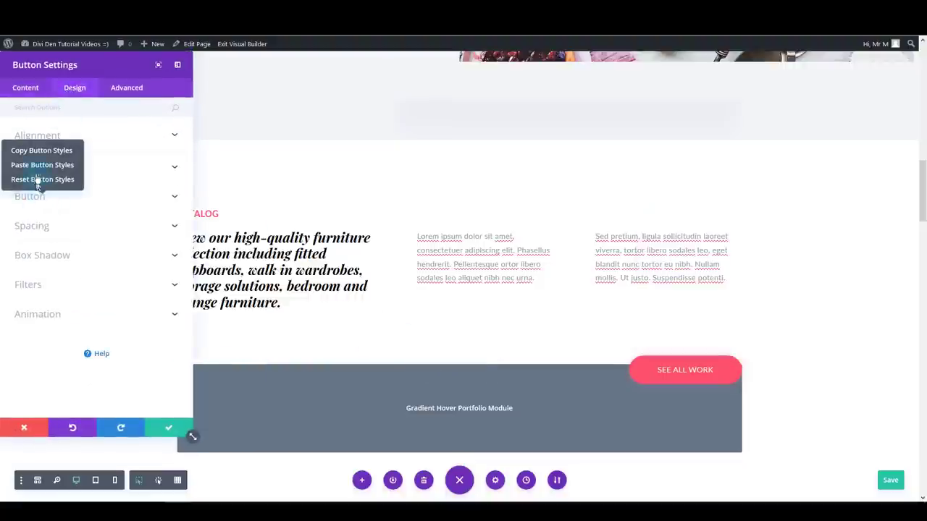
pyautogui.click(35, 151)
pyautogui.click(165, 429)
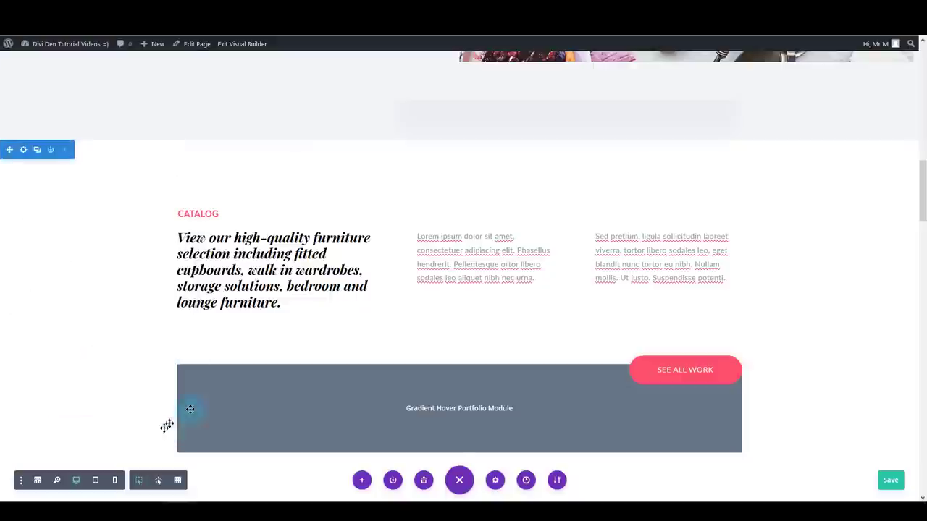
# Paste the copied Button styles onto the "Got an idea? Lets talk" button in the Crafted with love section
pyautogui.scroll(-9, 386, 362)
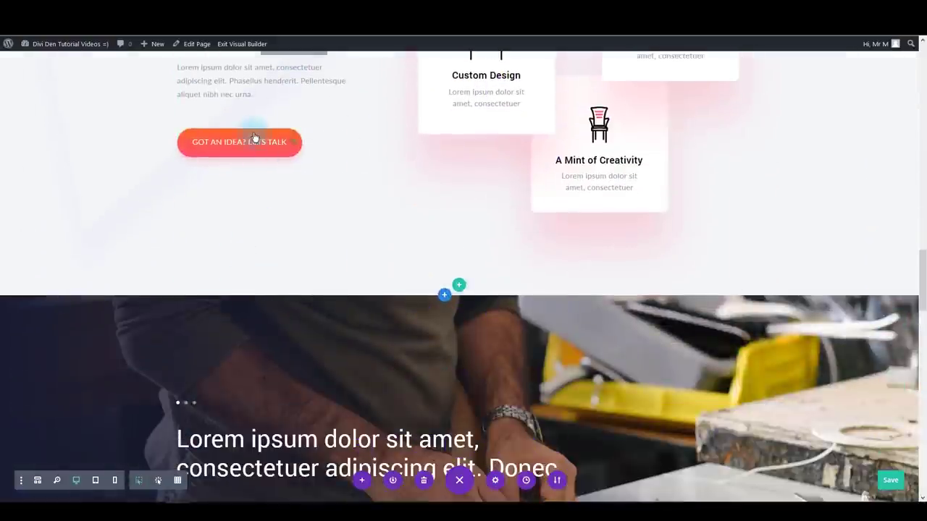
pyautogui.rightClick(254, 138)
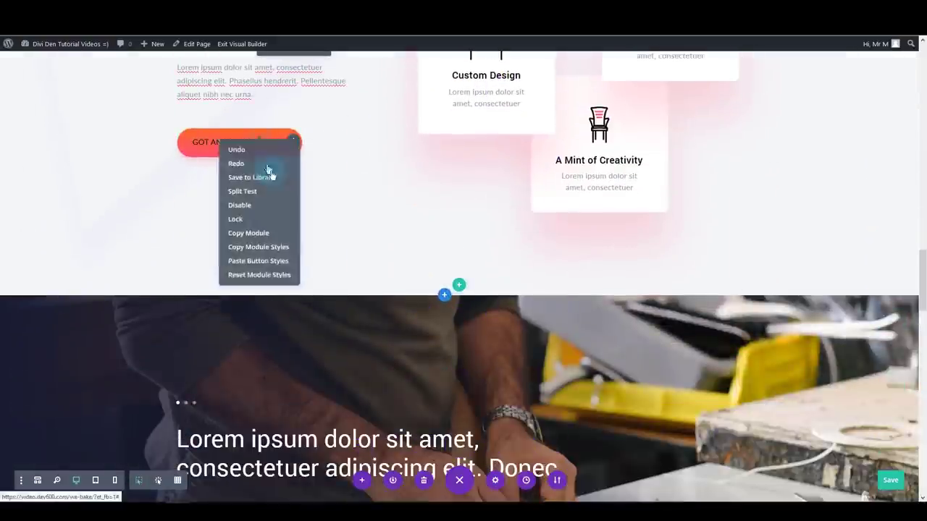
pyautogui.click(254, 263)
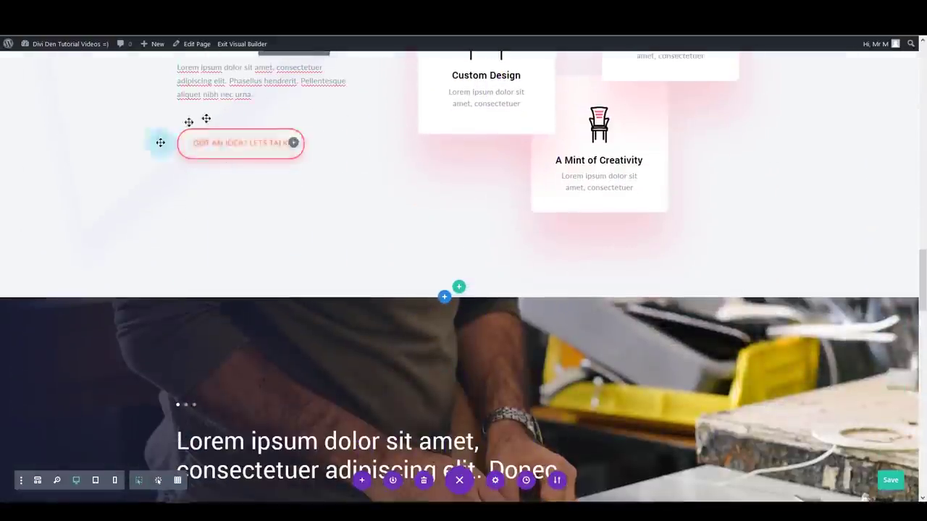
# Paste the copied Button styles onto the Read Our Blog button in the News & Media section
pyautogui.scroll(-7, 224, 164)
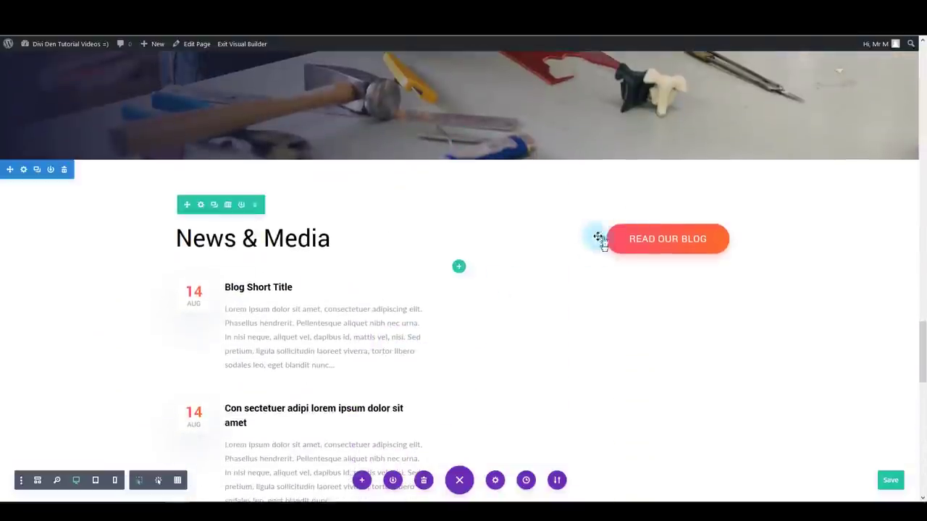
pyautogui.rightClick(681, 250)
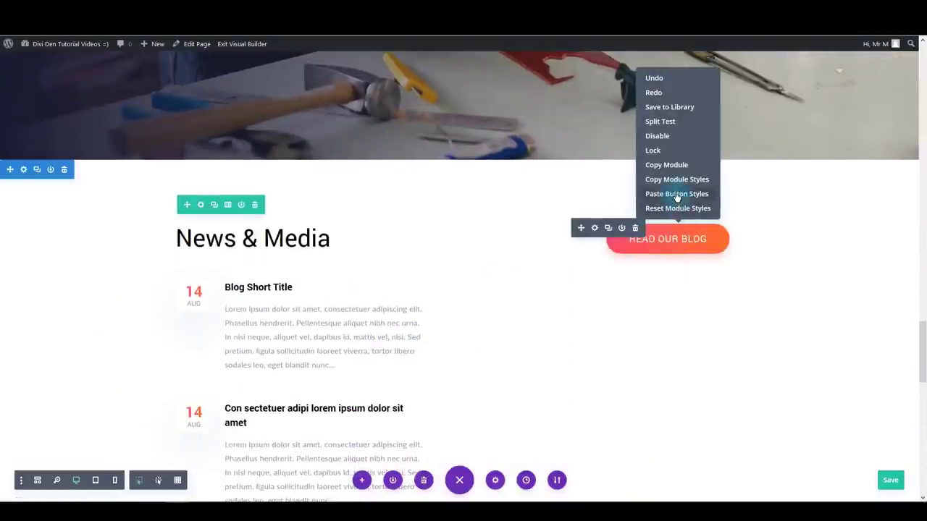
pyautogui.click(676, 194)
pyautogui.scroll(-10, 466, 292)
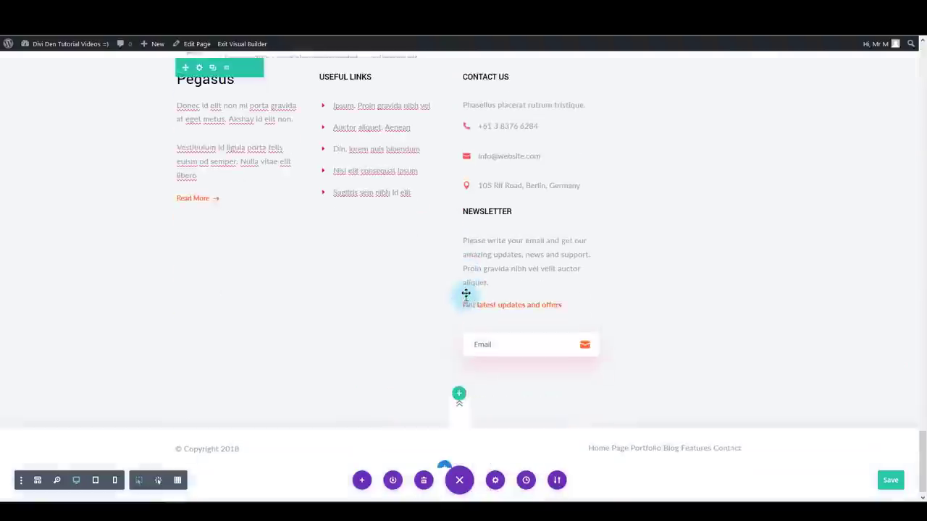
pyautogui.scroll(10, 355, 370)
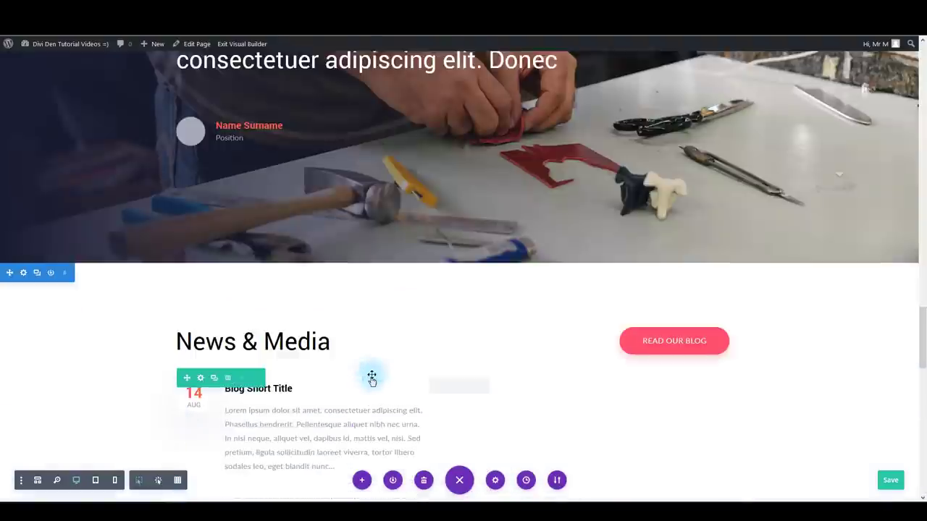
pyautogui.scroll(10, 371, 378)
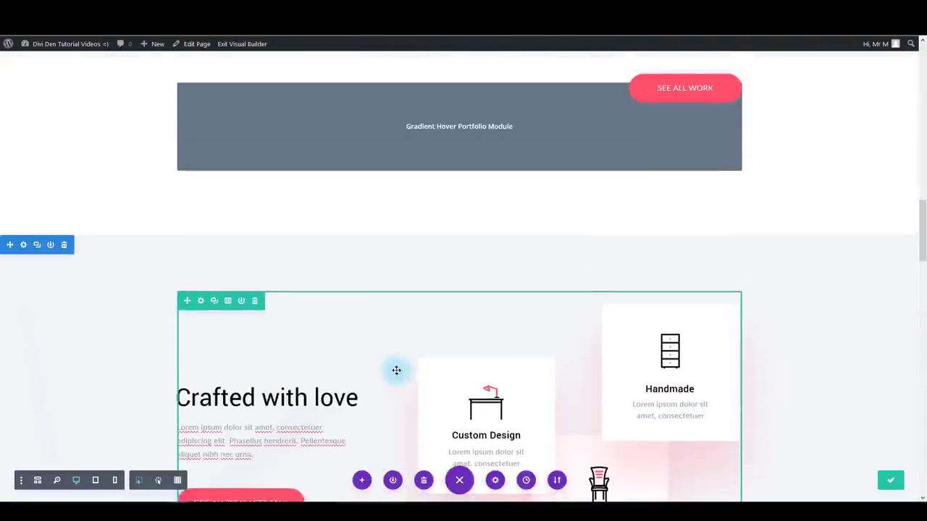
pyautogui.scroll(-2, 345, 379)
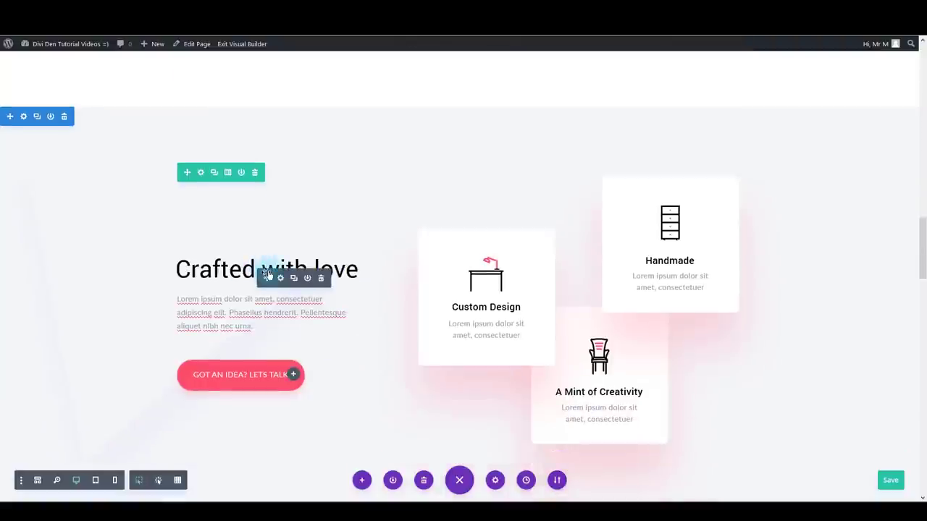
pyautogui.click(280, 279)
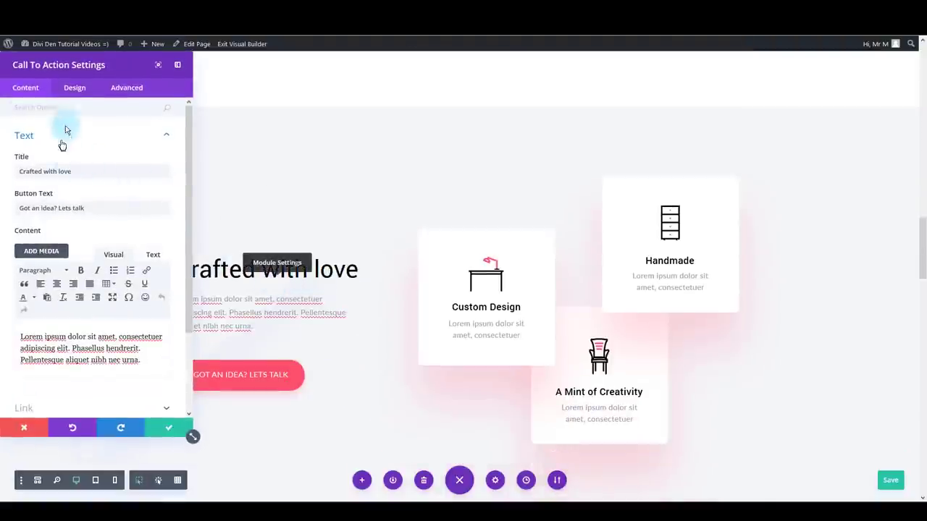
pyautogui.click(71, 90)
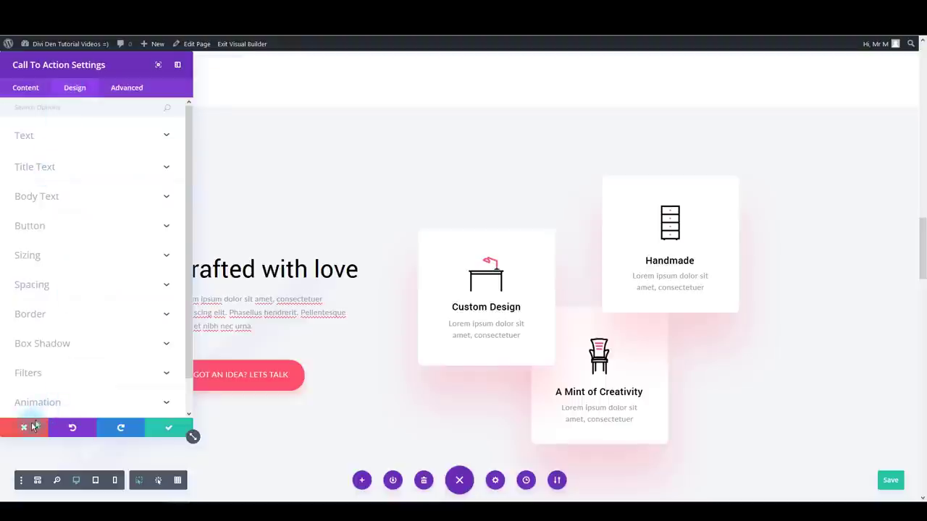
pyautogui.click(211, 304)
pyautogui.scroll(5, 248, 283)
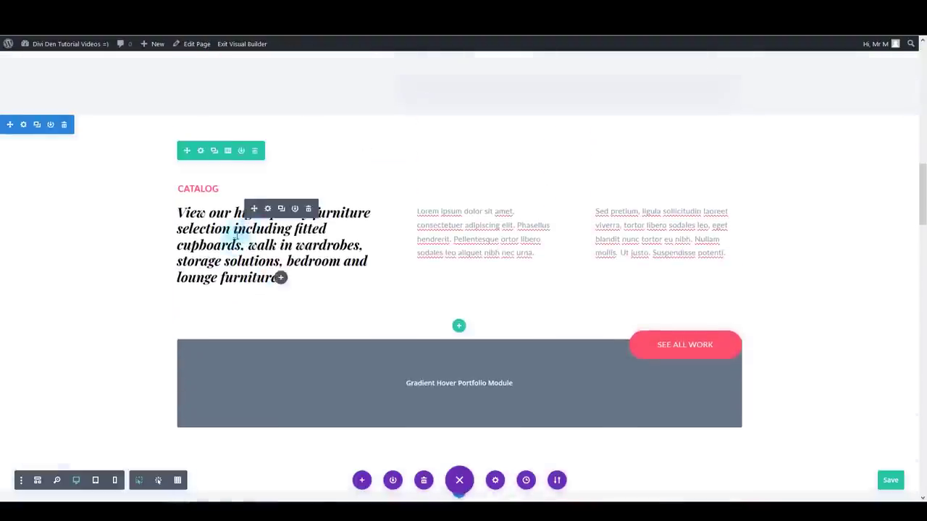
pyautogui.scroll(-4, 280, 275)
pyautogui.scroll(4, 201, 391)
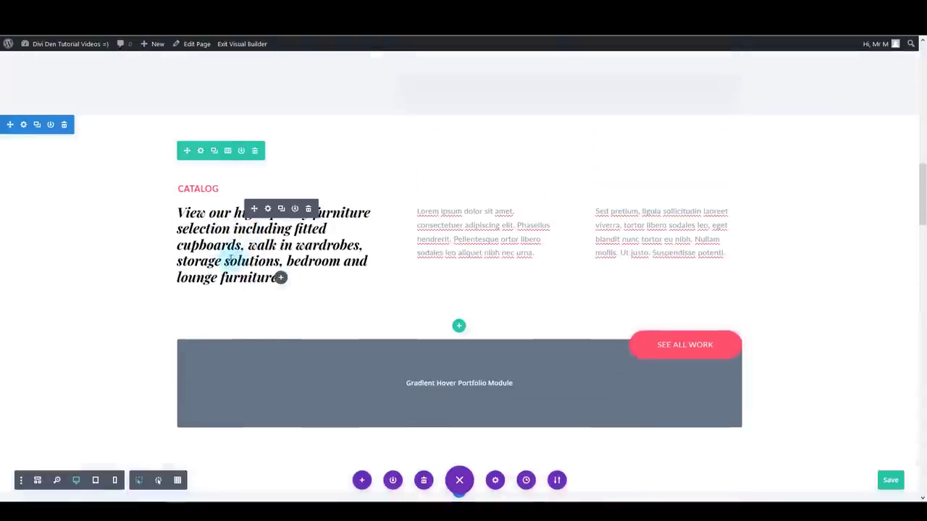
pyautogui.scroll(-4, 231, 260)
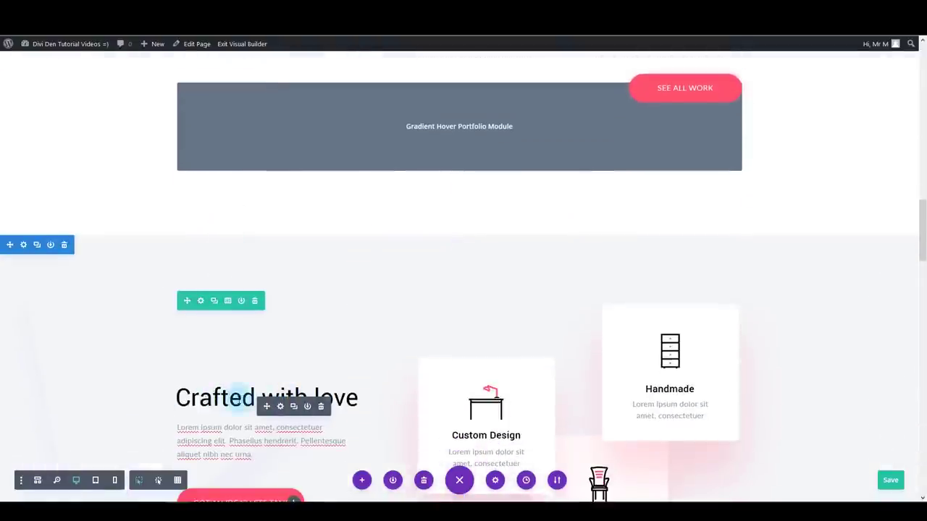
# Set the title font of the "Crafted with love" call to action to Playfair Display
pyautogui.click(281, 407)
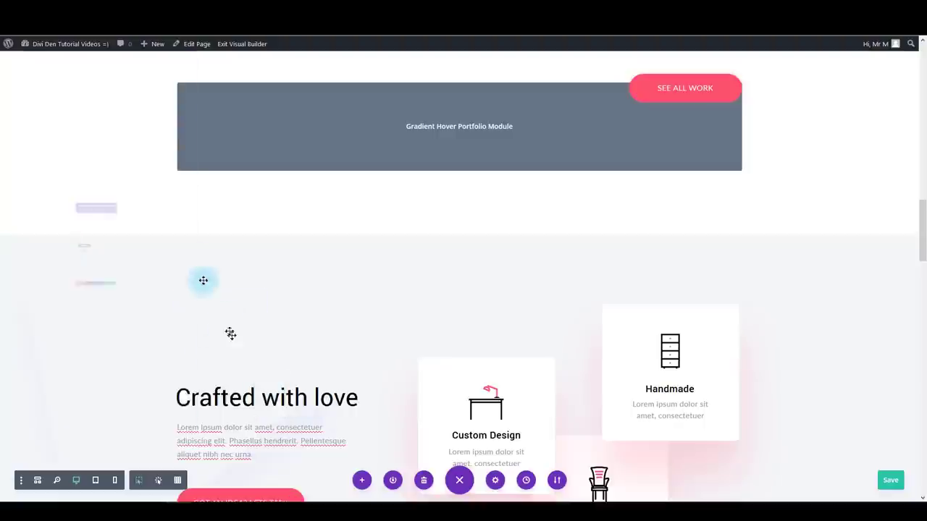
pyautogui.click(76, 91)
pyautogui.click(52, 194)
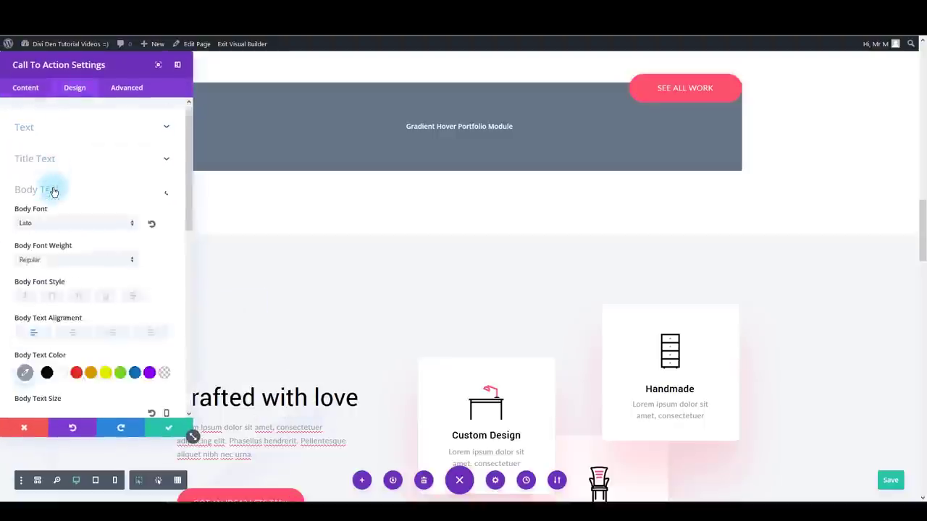
pyautogui.click(44, 118)
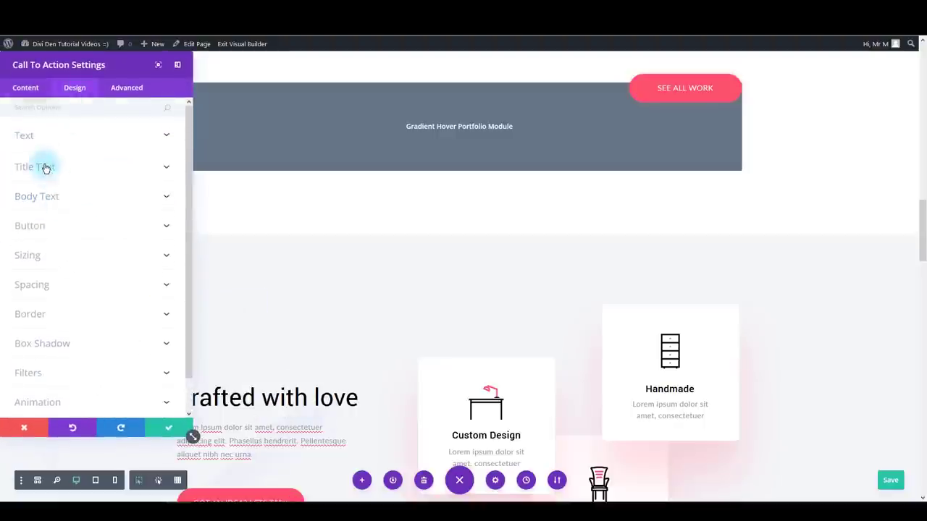
pyautogui.click(42, 166)
pyautogui.click(57, 188)
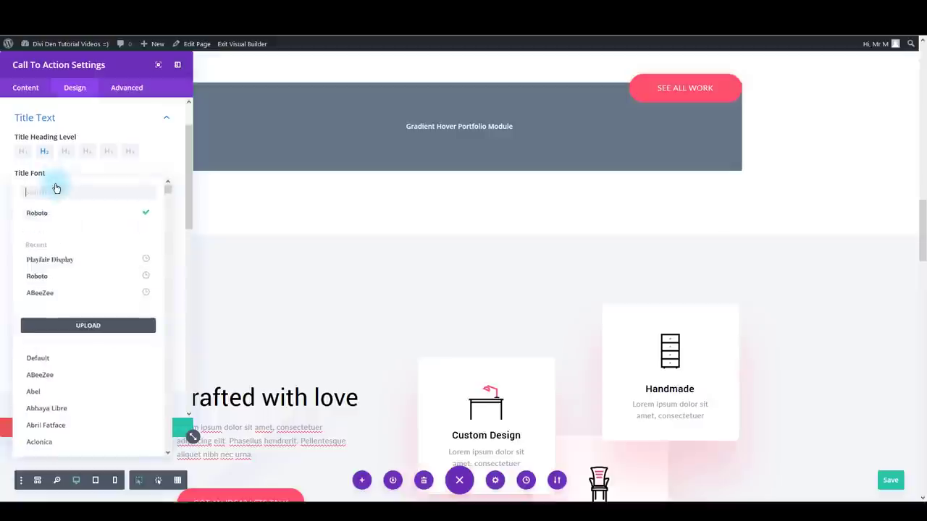
pyautogui.click(60, 262)
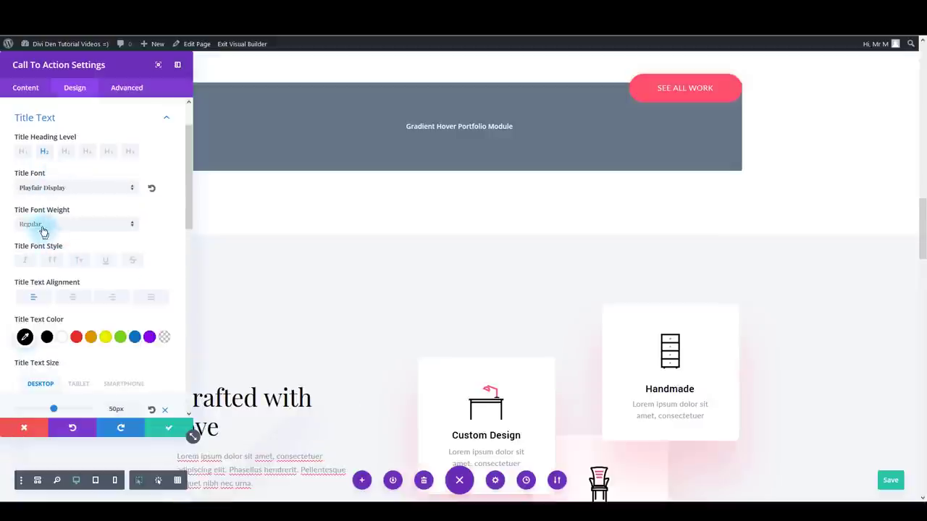
# Make the "Crafted with love" title bold and italic, and save the module
pyautogui.click(43, 230)
pyautogui.click(44, 250)
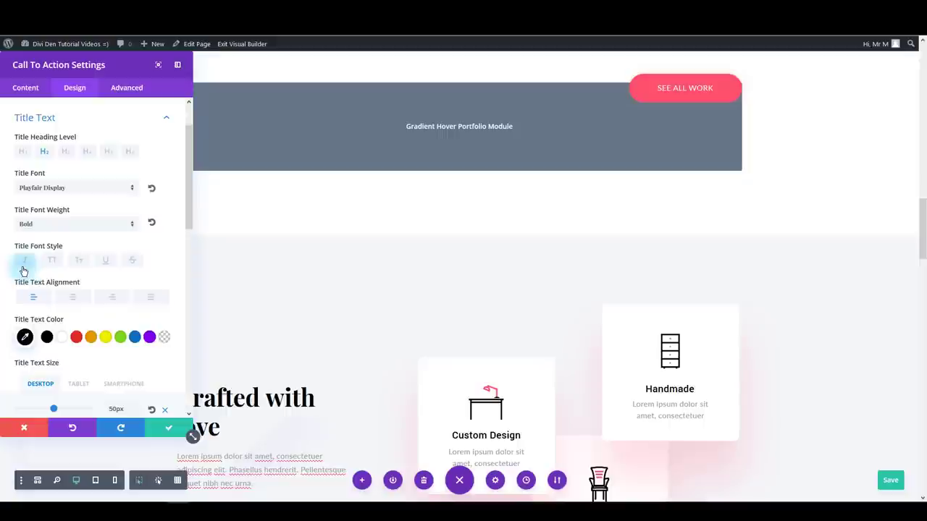
pyautogui.click(24, 260)
pyautogui.scroll(-3, 56, 321)
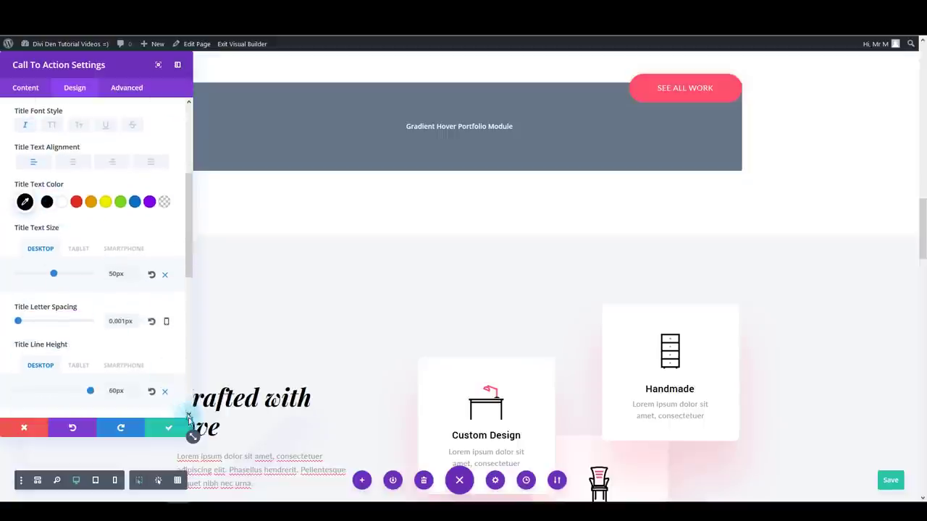
pyautogui.click(166, 429)
# Switch to the Photoshop mockup and examine the heading and card titles of its "Baked with love" section up close
pyautogui.scroll(-2, 217, 430)
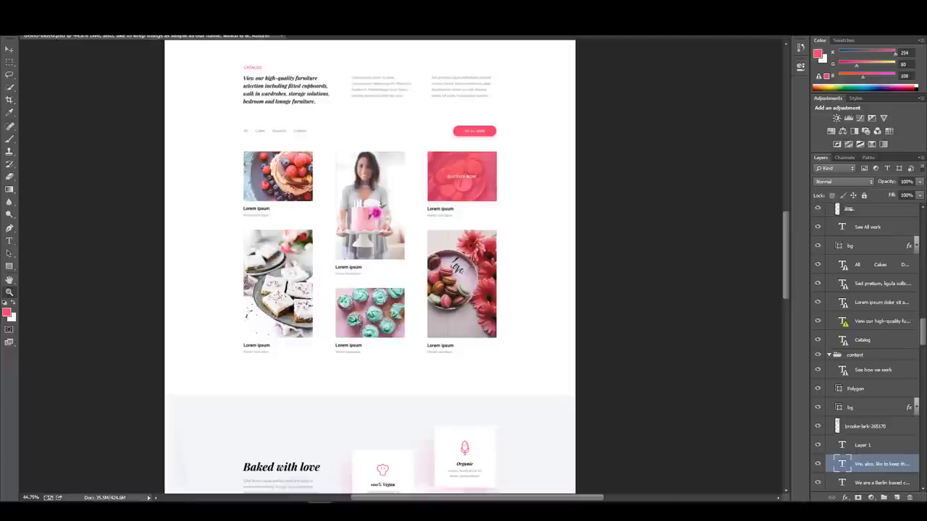
pyautogui.scroll(2, 310, 451)
pyautogui.scroll(-5, 300, 434)
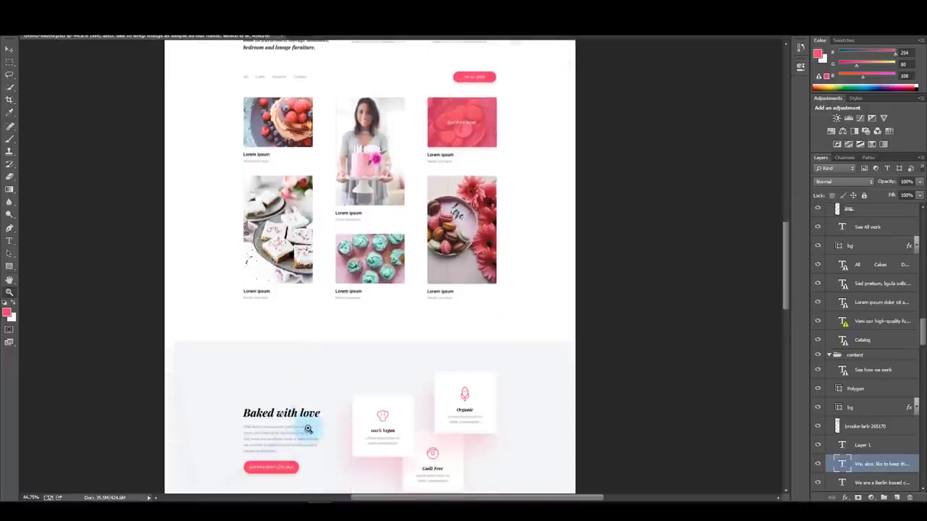
pyautogui.moveTo(307, 410); pyautogui.dragTo(63, 254)
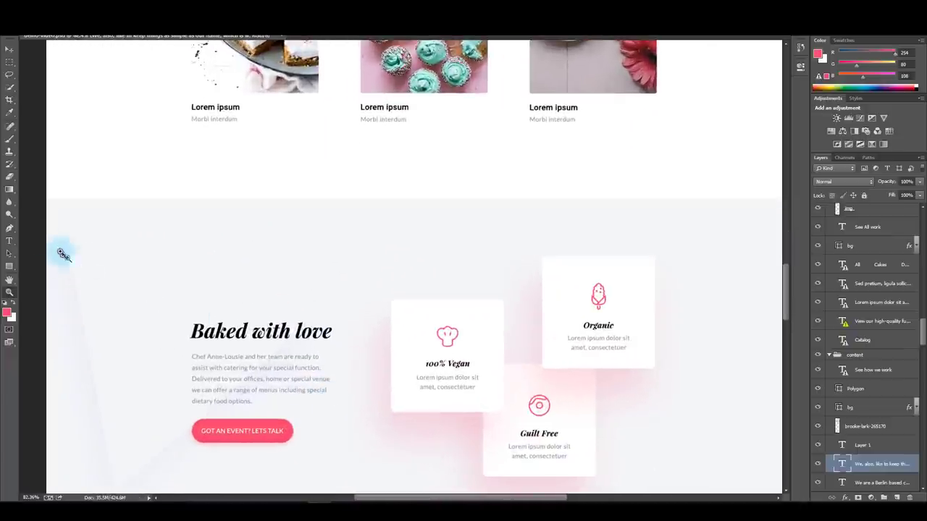
pyautogui.click(231, 330)
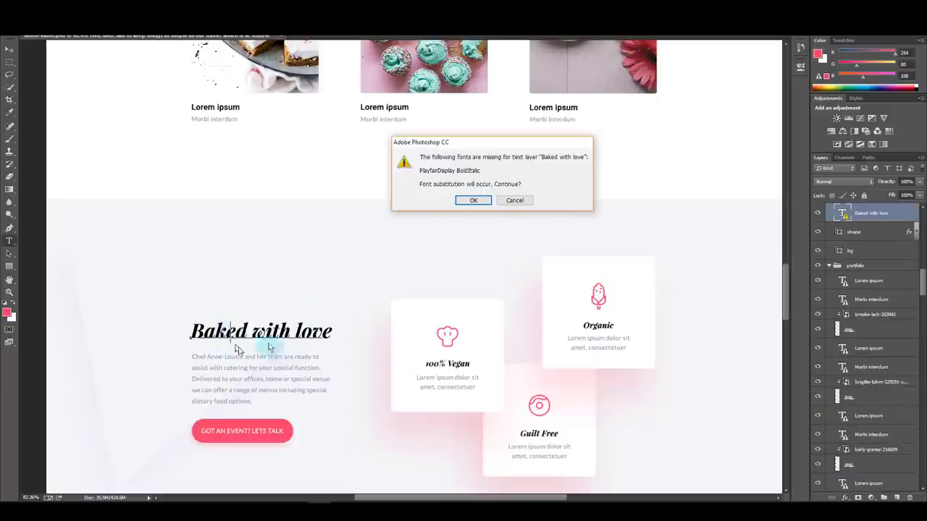
pyautogui.click(515, 202)
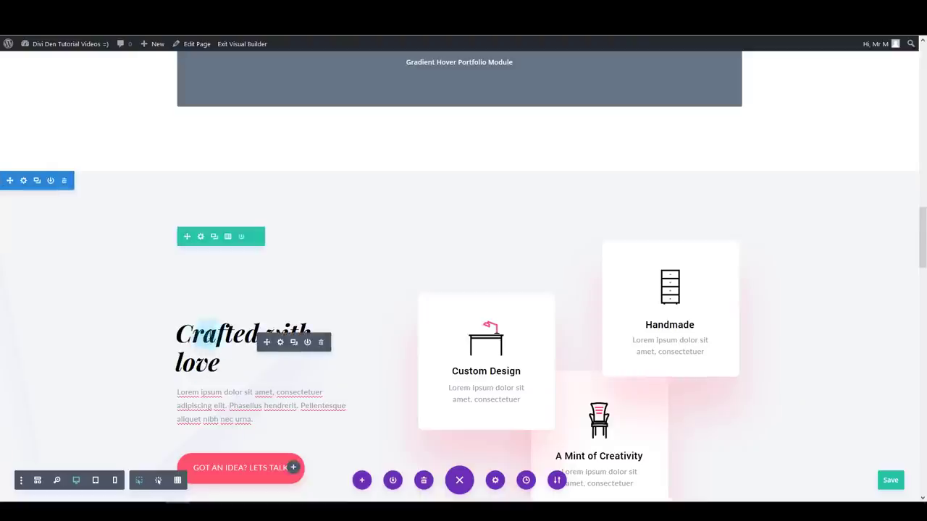
# Back on the Divi page, change the "Crafted with love" heading to "Baked with love"
pyautogui.doubleClick(217, 334)
pyautogui.write('Baek')
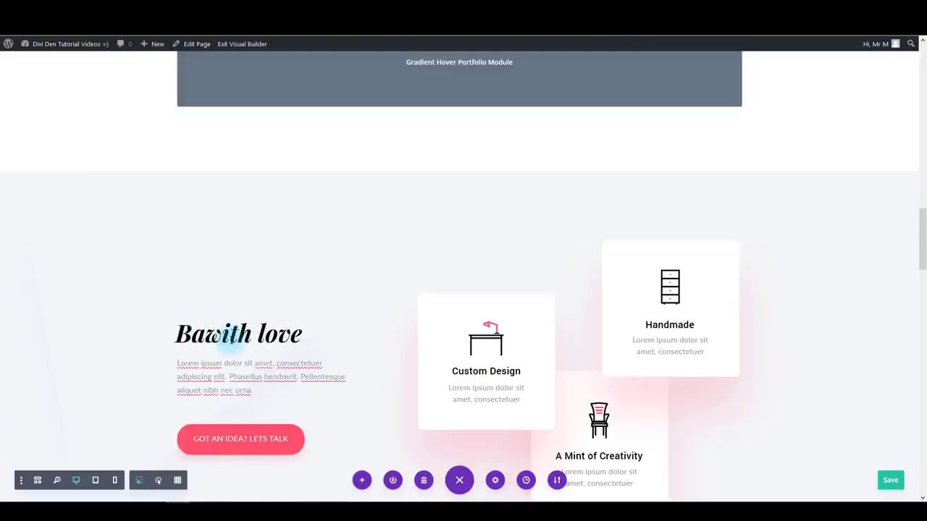
pyautogui.press('BackSpace')
pyautogui.press('BackSpace')
pyautogui.write('ked')
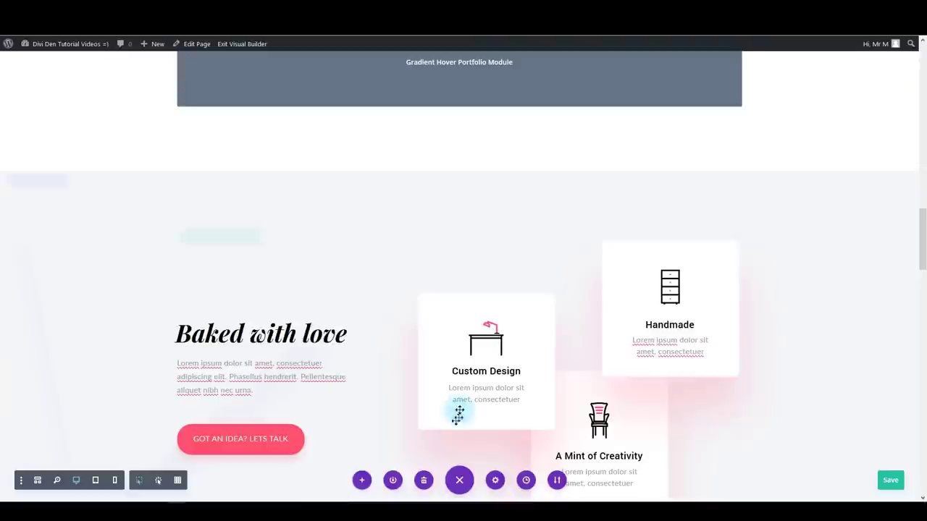
# Retitle the Custom Design, Handmade and A Mint of Creativity blurbs as "100% Vegan", "Organic" and "Guilt Free"
pyautogui.doubleClick(480, 370)
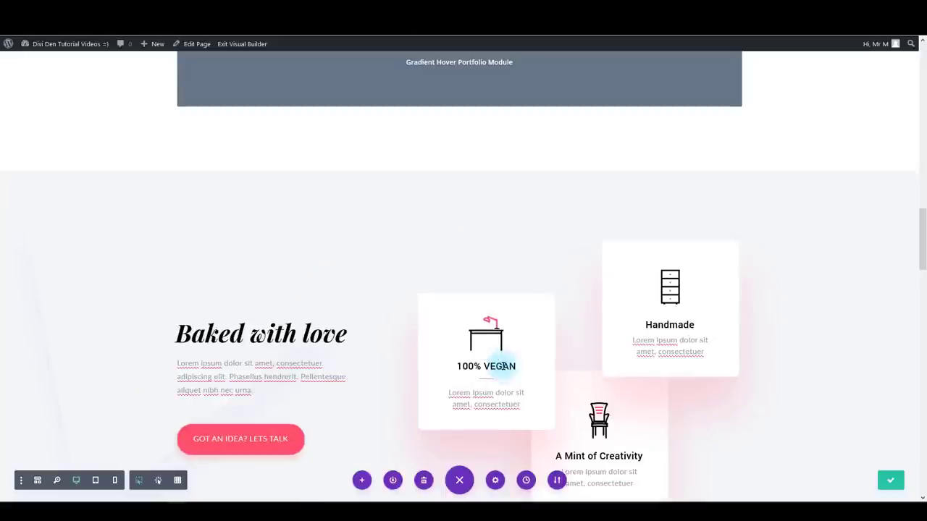
pyautogui.doubleClick(665, 319)
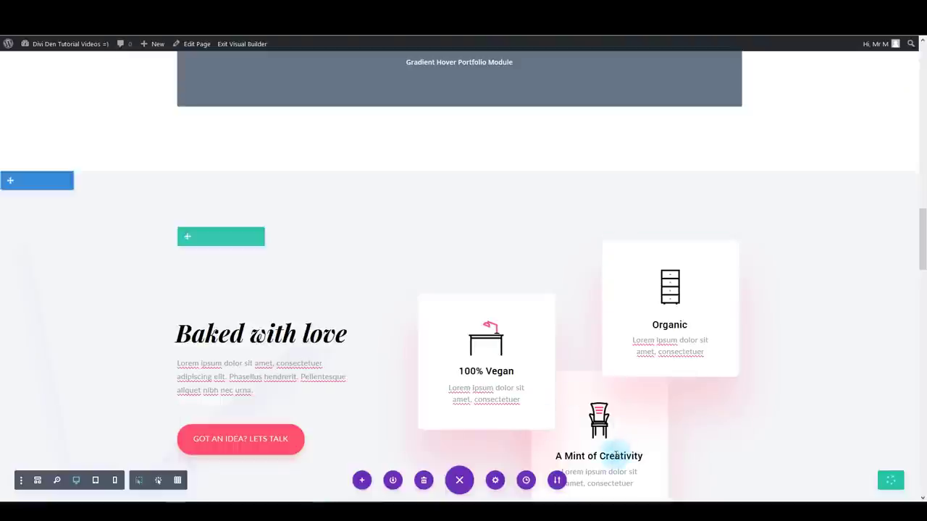
pyautogui.tripleClick(616, 452)
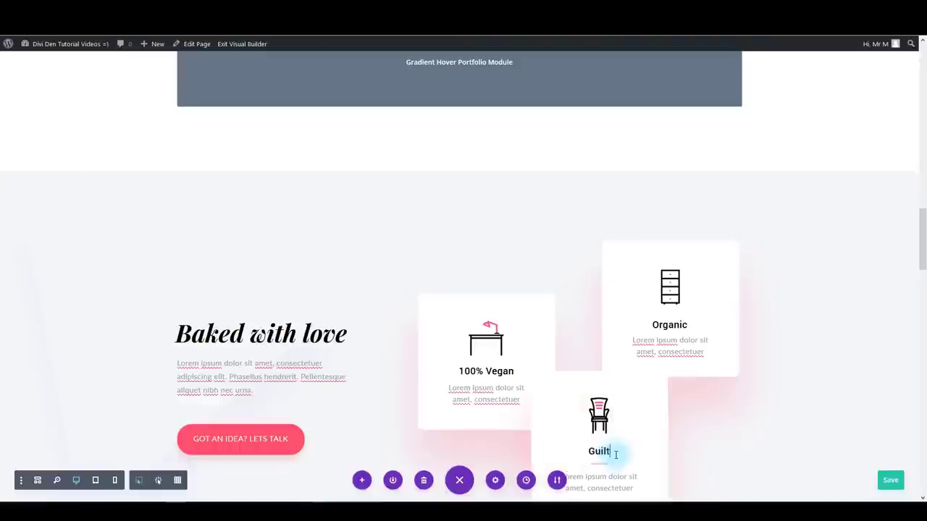
# Style the 100% Vegan blurb's title in Playfair Display with bold weight and italic style
pyautogui.moveTo(494, 354)
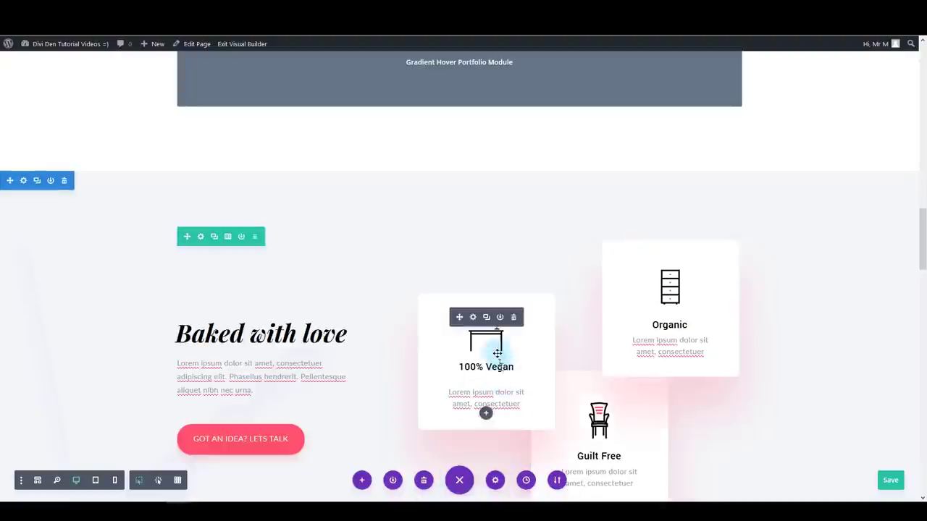
pyautogui.click(473, 318)
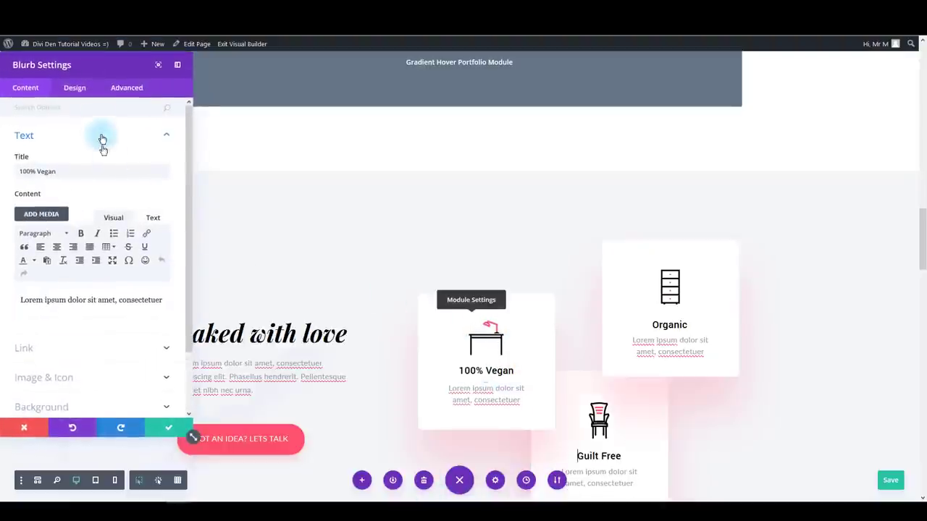
pyautogui.click(74, 88)
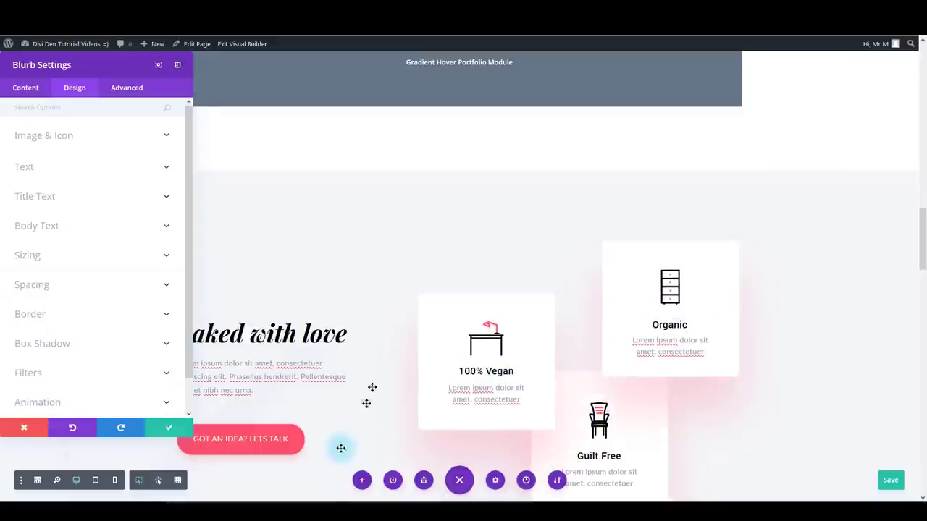
pyautogui.hotkey('ctrl', 's')
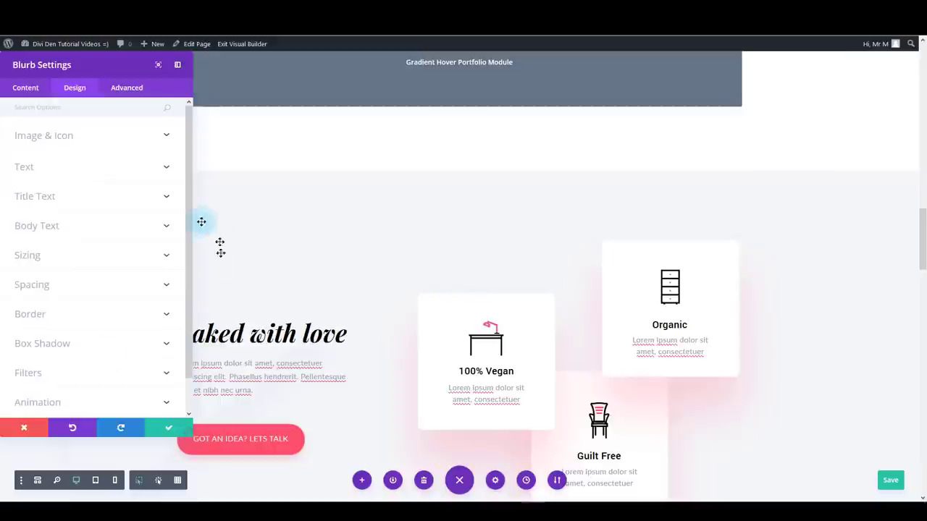
pyautogui.click(156, 202)
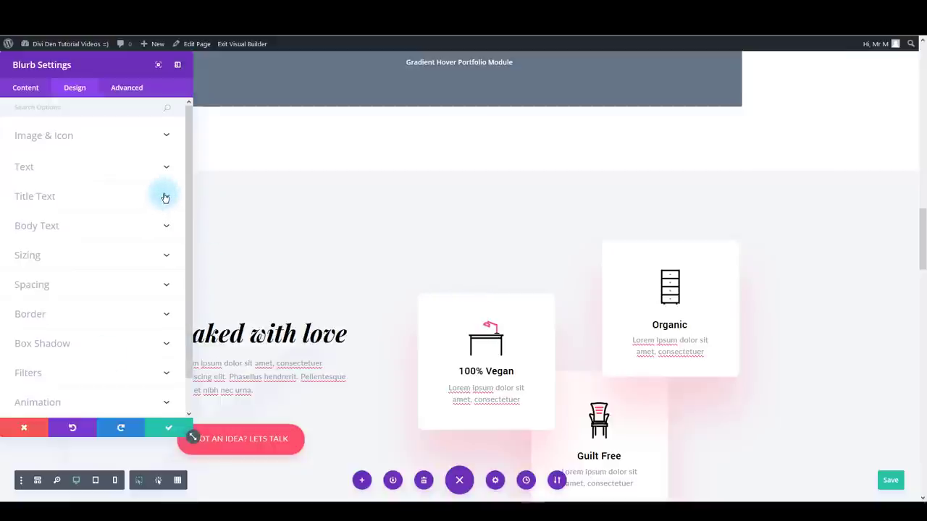
pyautogui.click(165, 198)
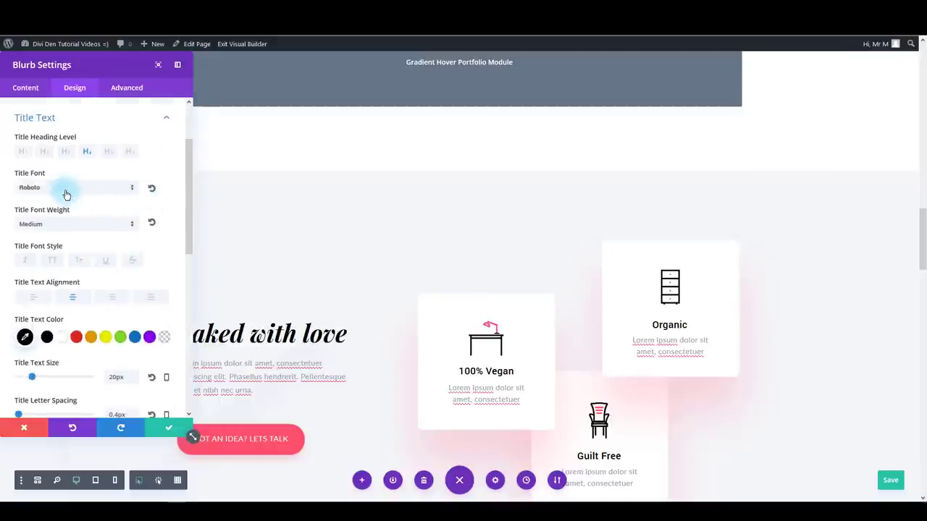
pyautogui.click(65, 194)
pyautogui.click(54, 260)
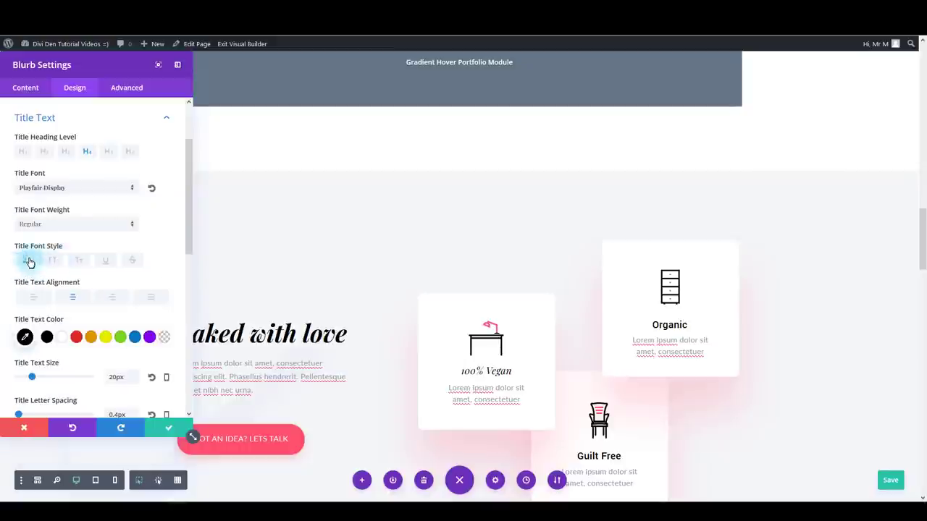
pyautogui.click(58, 224)
pyautogui.click(53, 251)
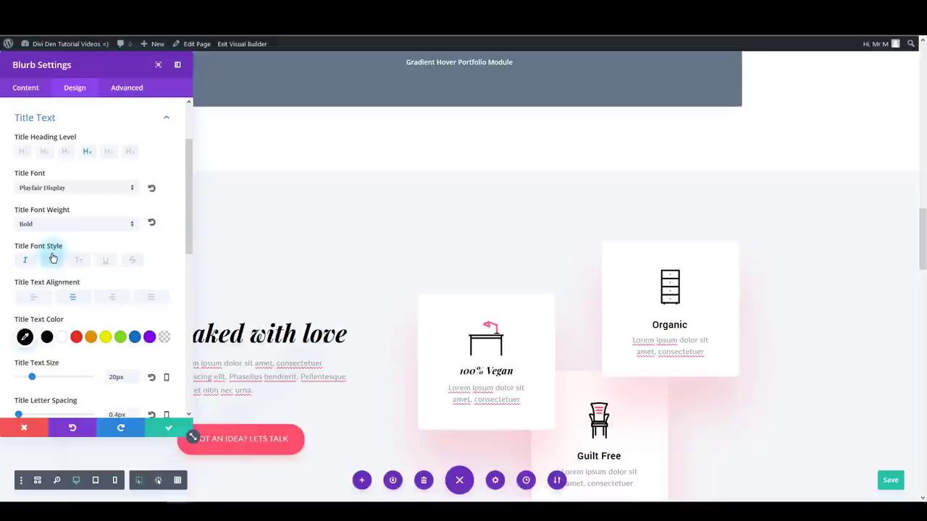
# Copy the Title Text styles of the 100% Vegan blurb and save its settings
pyautogui.scroll(2, 91, 287)
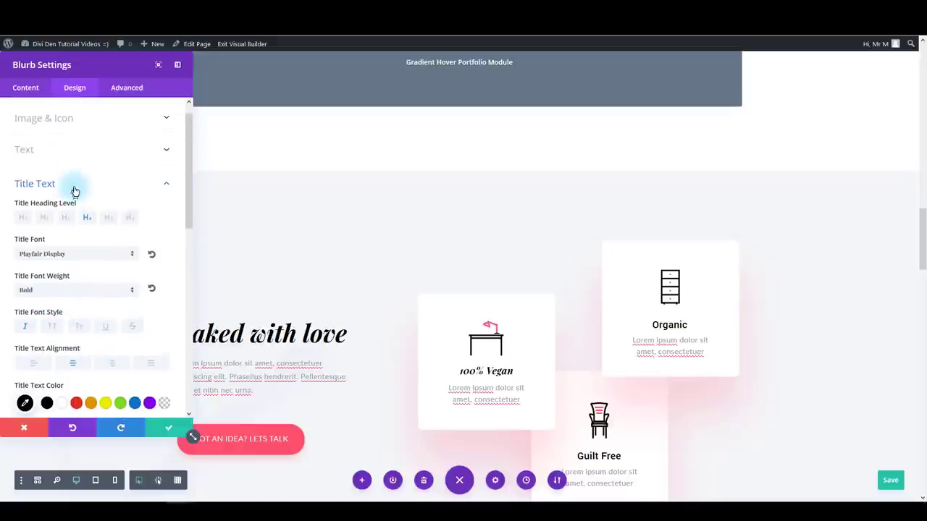
pyautogui.rightClick(52, 190)
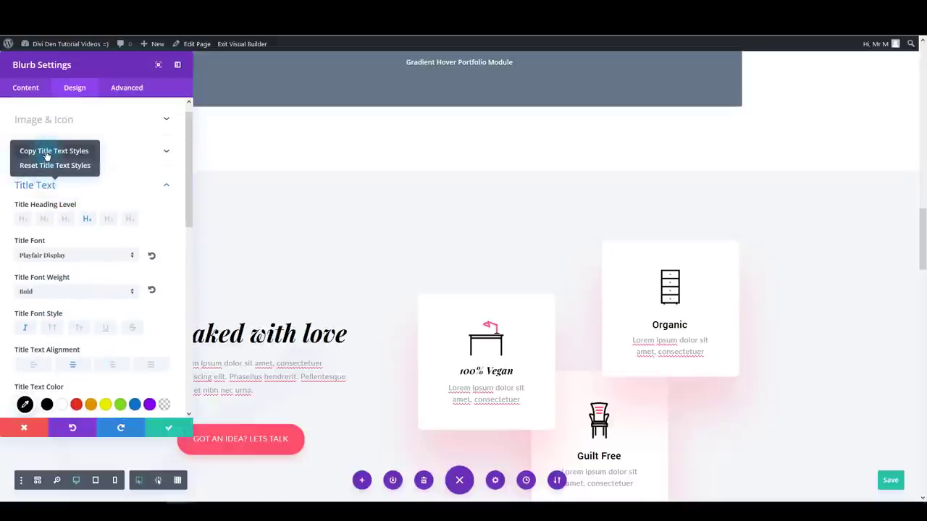
pyautogui.click(46, 152)
pyautogui.click(190, 434)
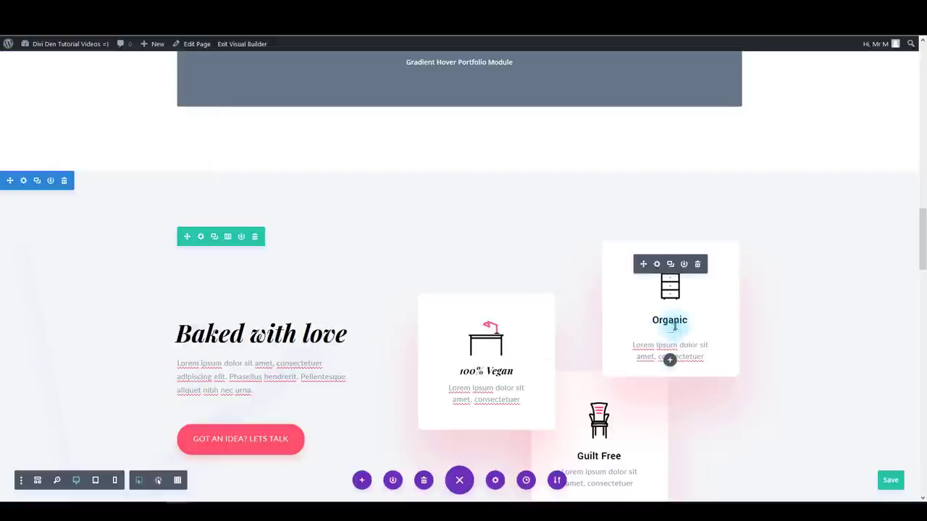
# Paste the copied Title Text styles onto the Organic and Guilt Free blurbs
pyautogui.rightClick(658, 268)
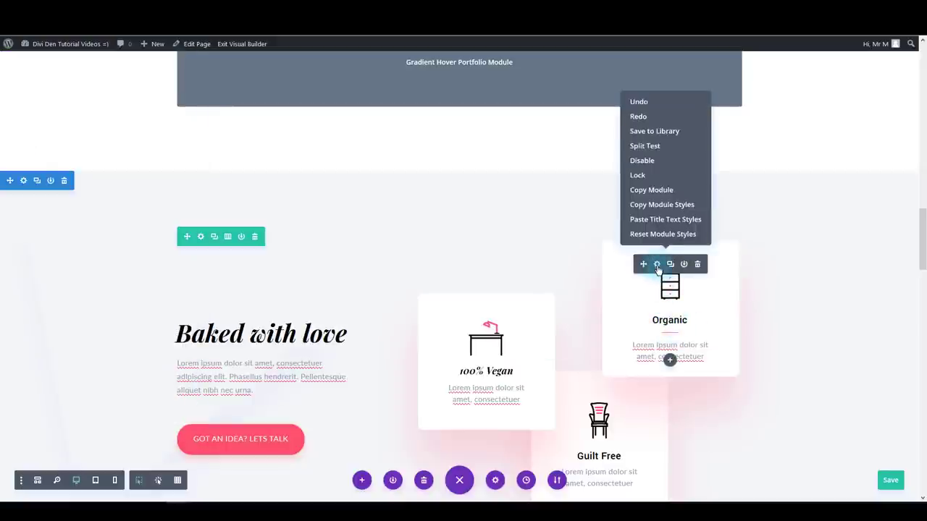
pyautogui.click(673, 219)
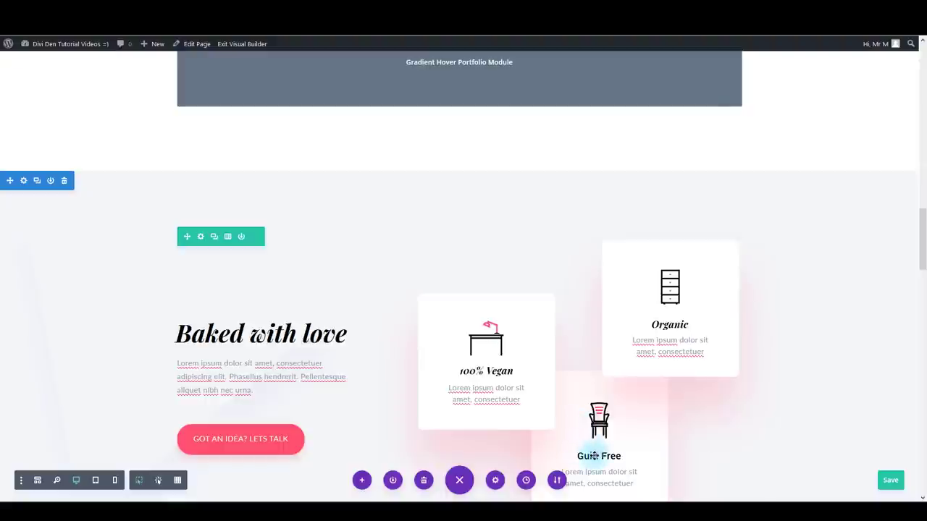
pyautogui.scroll(-3, 627, 273)
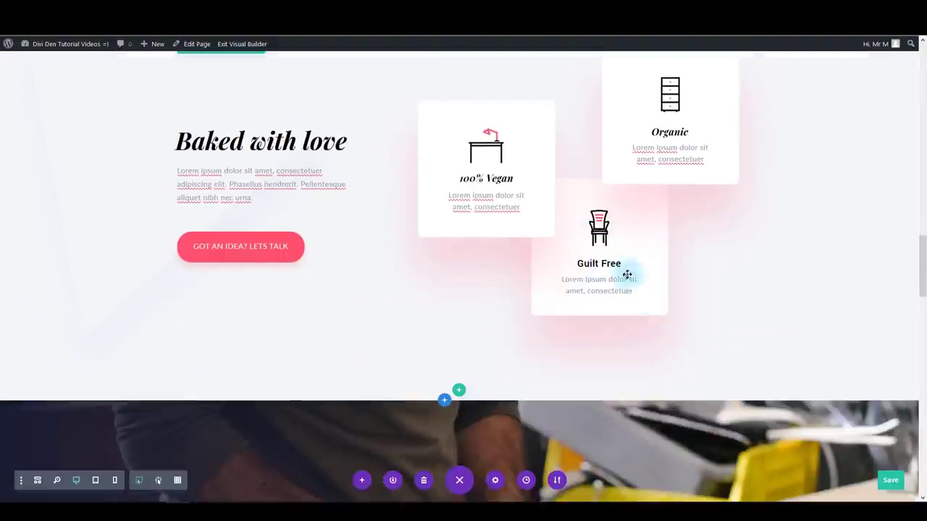
pyautogui.moveTo(627, 273); pyautogui.dragTo(464, 295)
pyautogui.rightClick(457, 213)
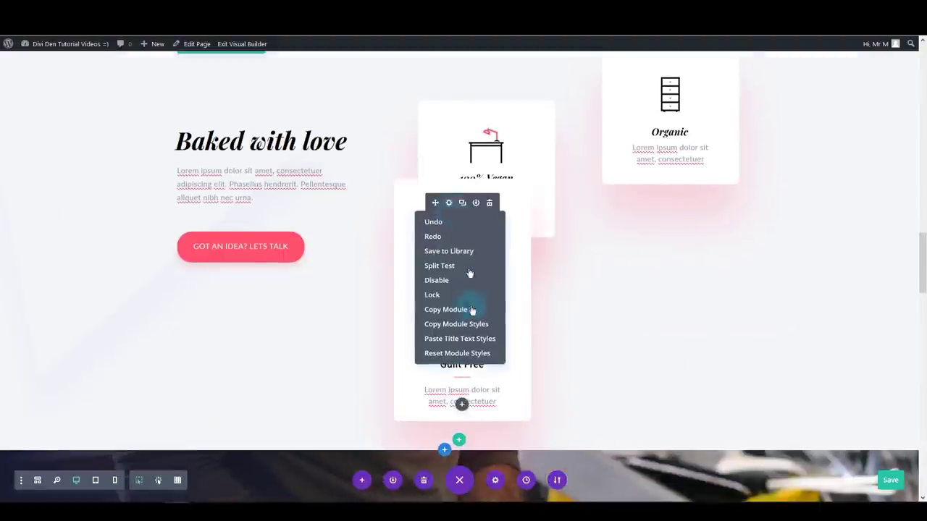
pyautogui.click(467, 341)
# Look at the 100% Vegan blurb's Image & Icon options and close its settings without saving
pyautogui.scroll(2, 490, 333)
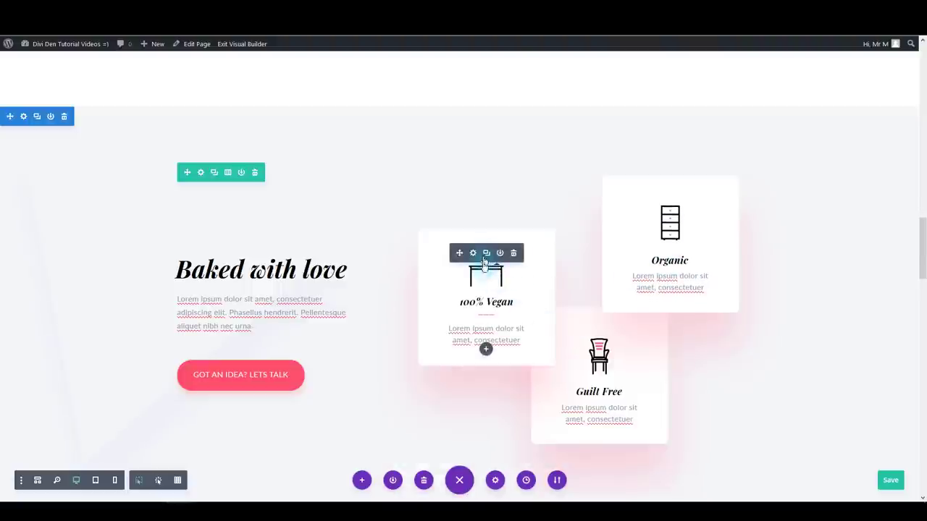
pyautogui.click(473, 253)
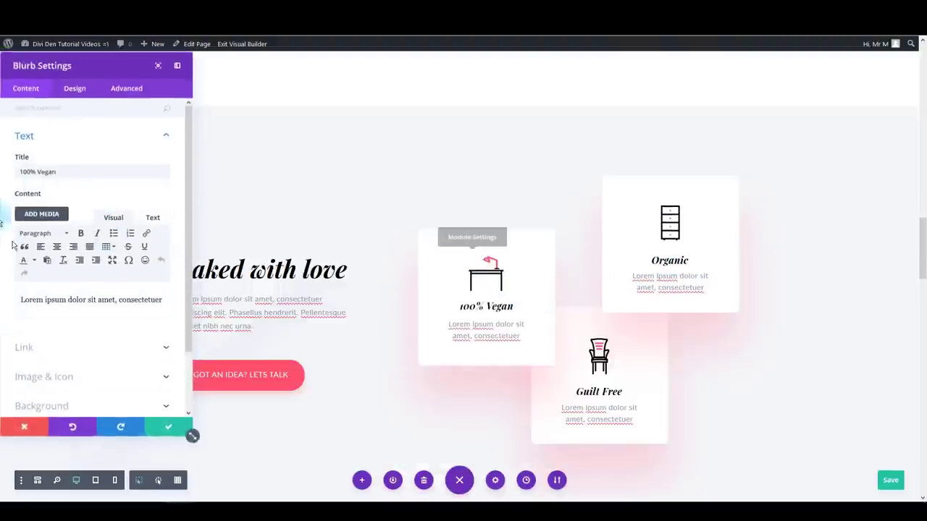
pyautogui.click(53, 378)
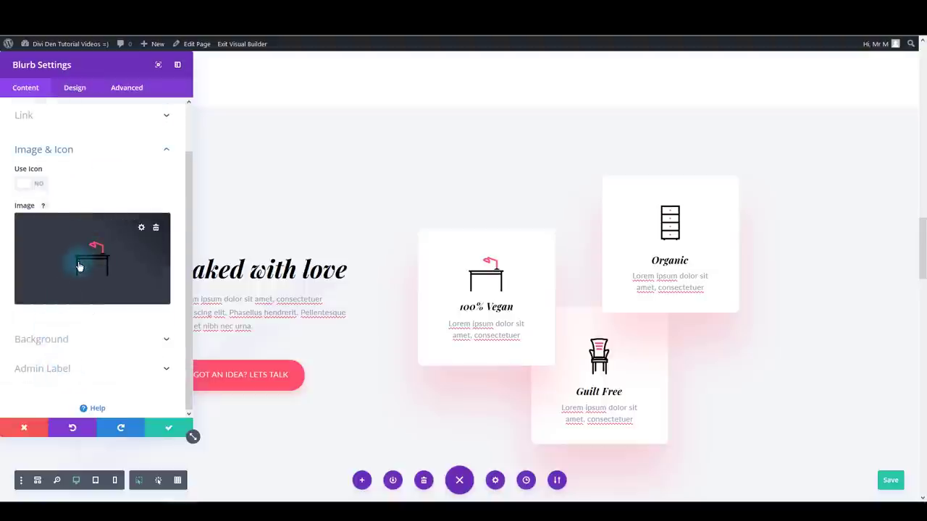
pyautogui.click(19, 427)
# Compare the testimonial section below Baked with love on the Divi page with the Photoshop mockup
pyautogui.scroll(-5, 427, 307)
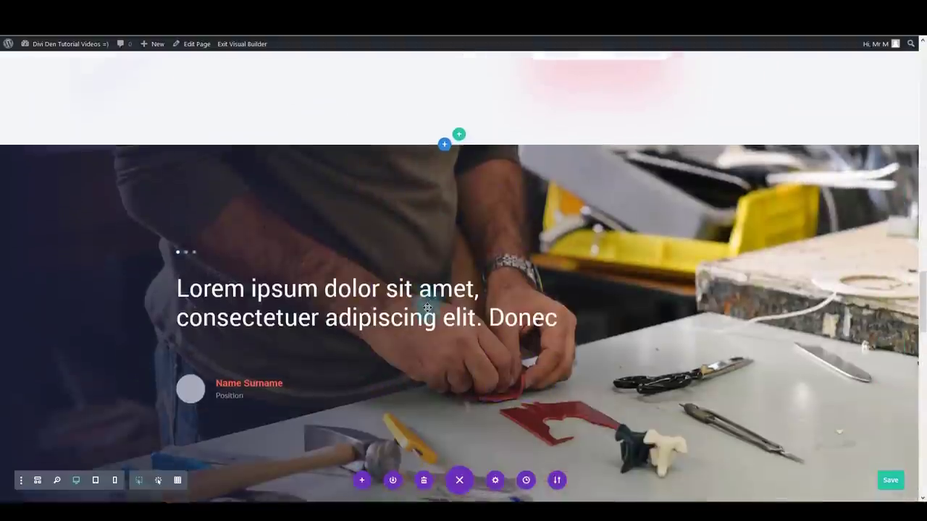
pyautogui.scroll(-2, 427, 308)
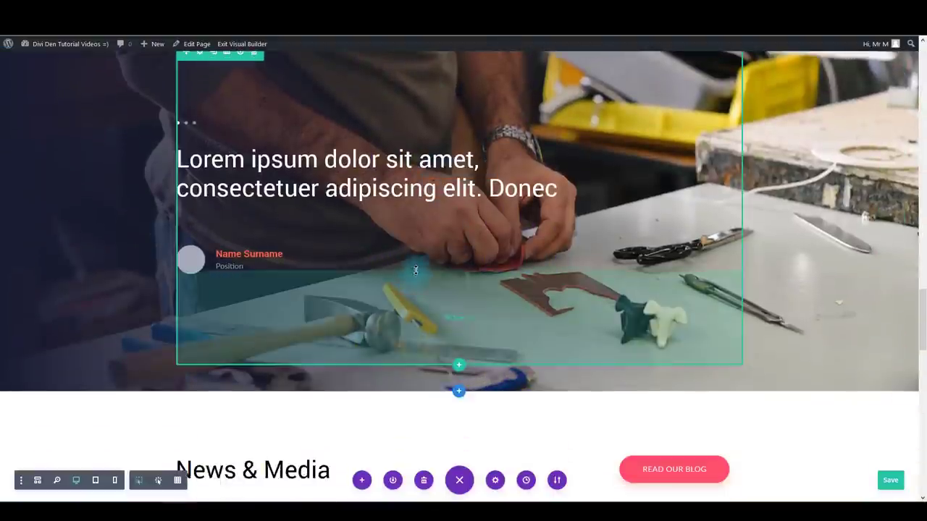
pyautogui.scroll(2, 348, 282)
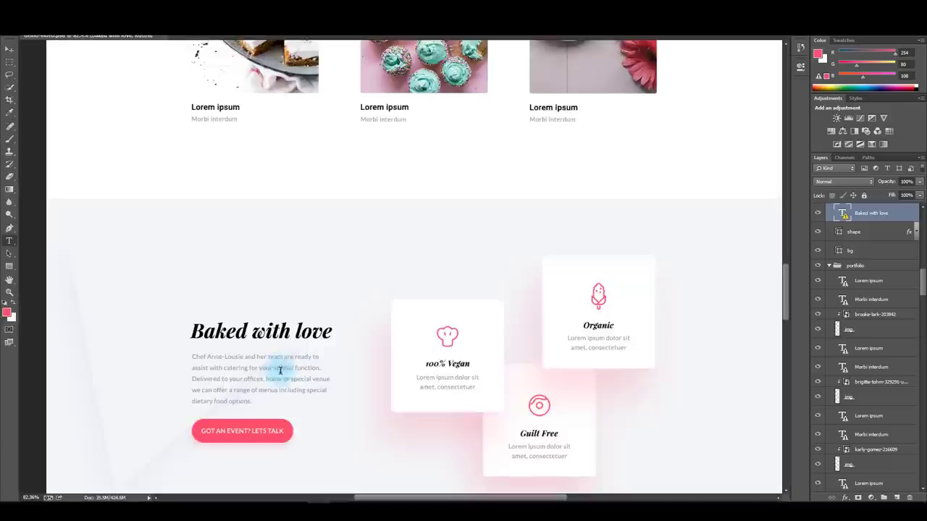
pyautogui.scroll(-5, 279, 369)
pyautogui.scroll(-1, 280, 368)
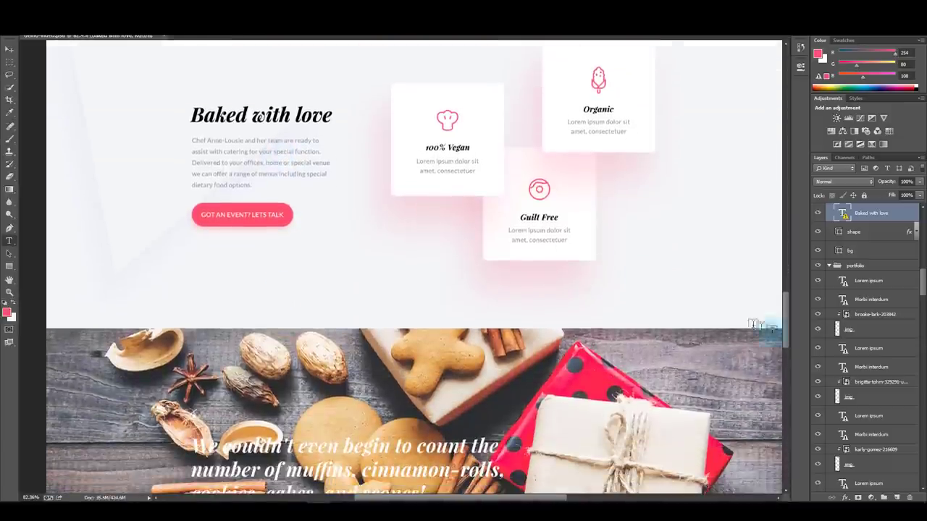
pyautogui.moveTo(786, 325); pyautogui.dragTo(789, 348)
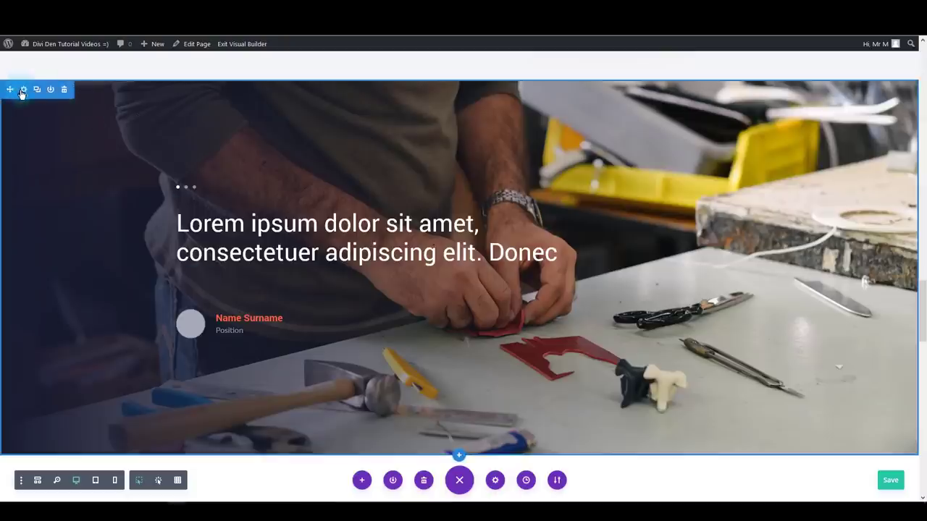
# On the Divi page, upload tabl.jpg as the testimonial section's background image and save the section settings
pyautogui.click(22, 90)
pyautogui.click(41, 135)
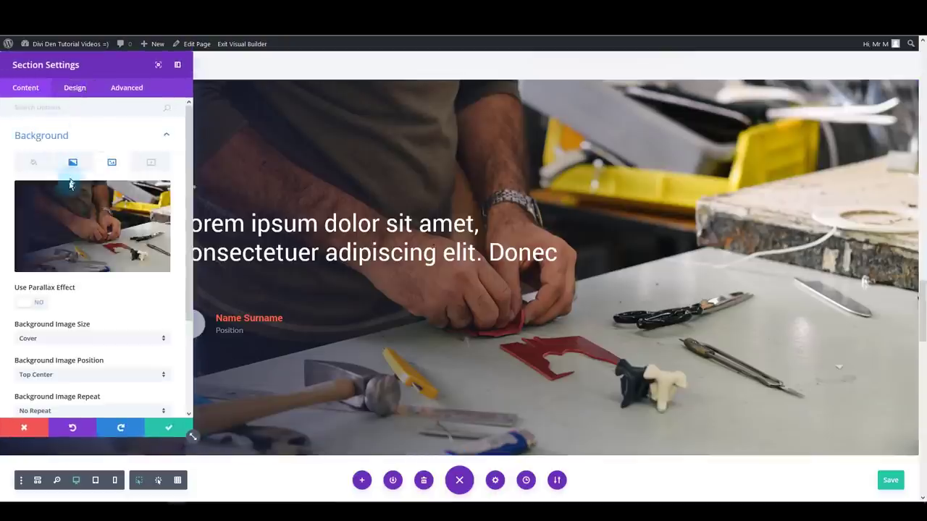
pyautogui.click(77, 232)
pyautogui.click(130, 82)
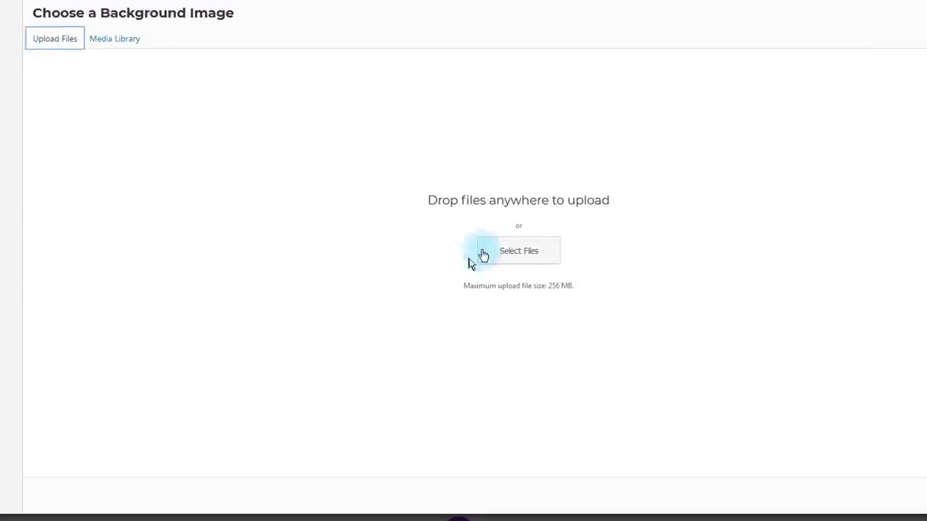
pyautogui.click(483, 255)
pyautogui.doubleClick(121, 83)
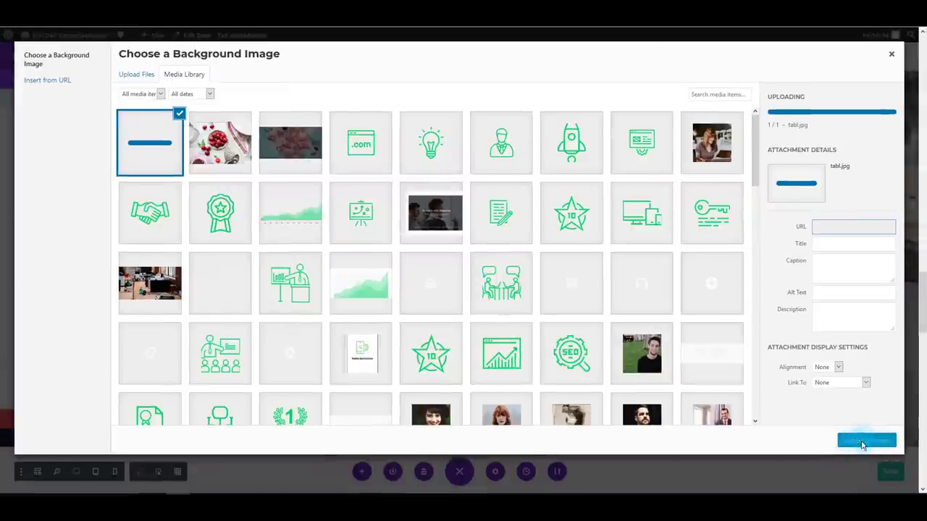
pyautogui.click(865, 441)
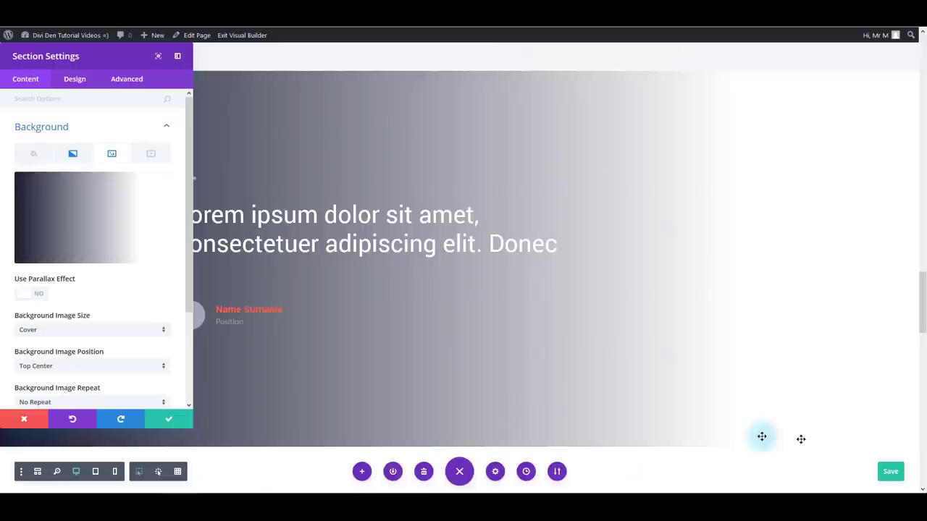
pyautogui.click(178, 425)
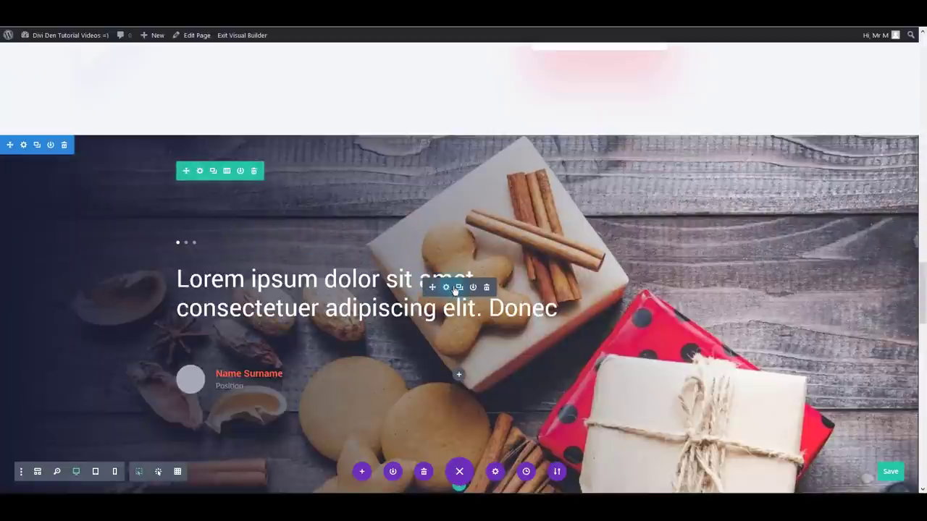
# Try an italic title style on the testimonial slider's first slide and discard the changes
pyautogui.click(447, 288)
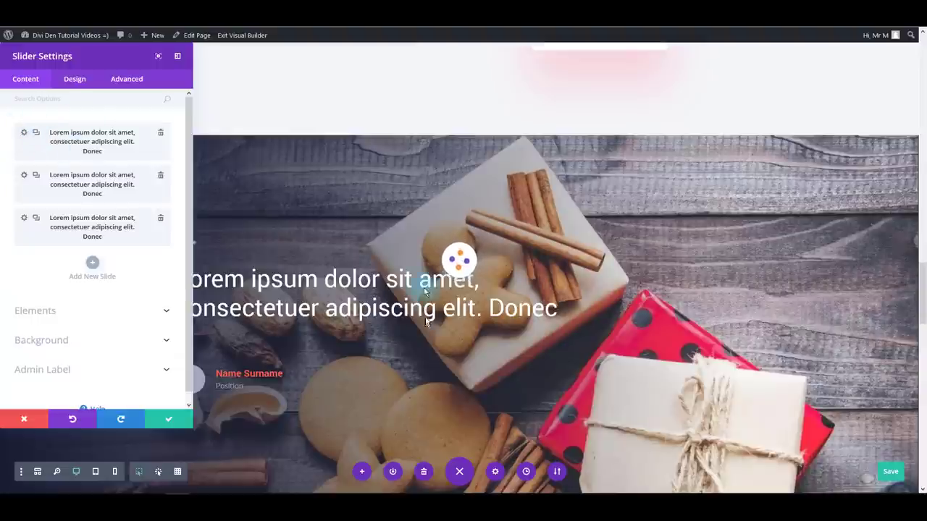
pyautogui.click(25, 135)
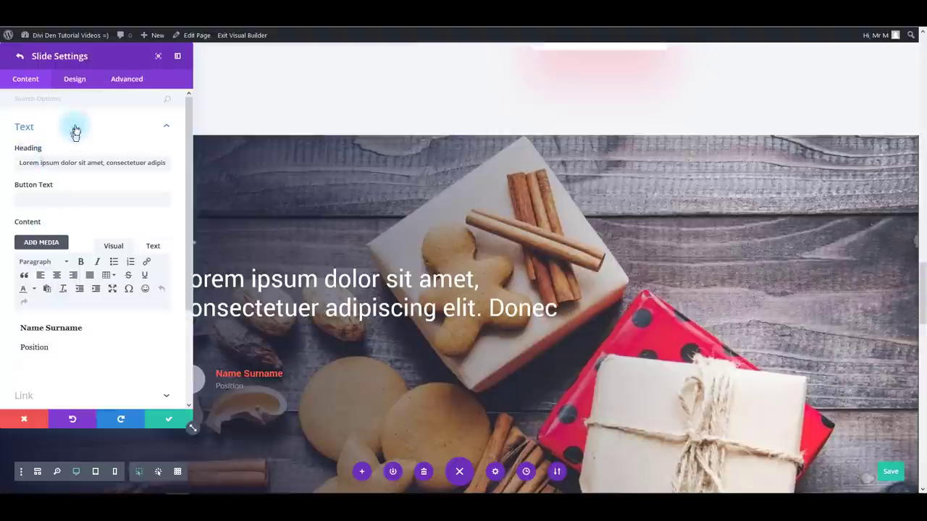
pyautogui.click(71, 87)
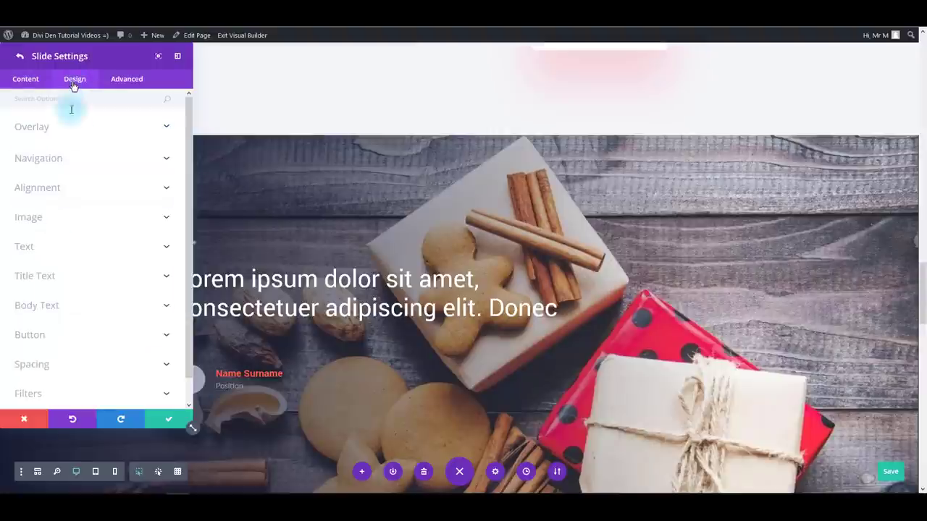
pyautogui.click(49, 277)
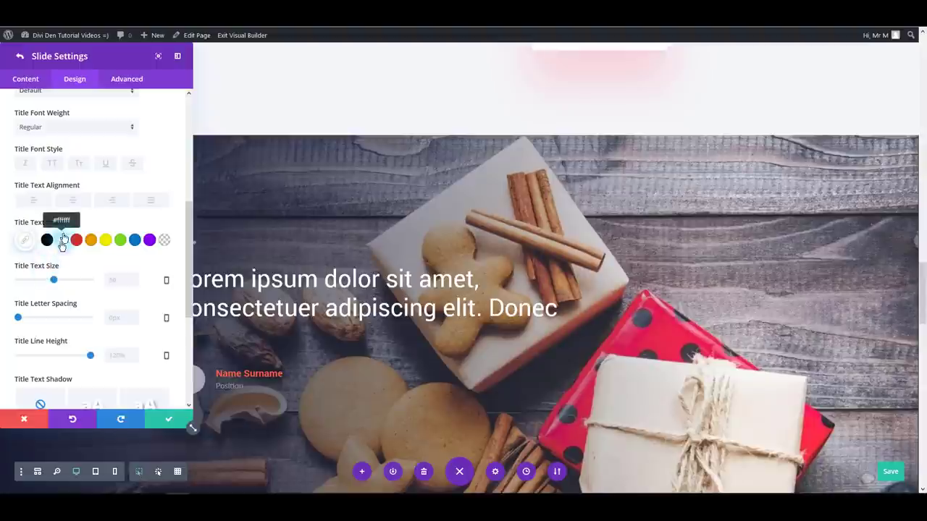
pyautogui.click(49, 142)
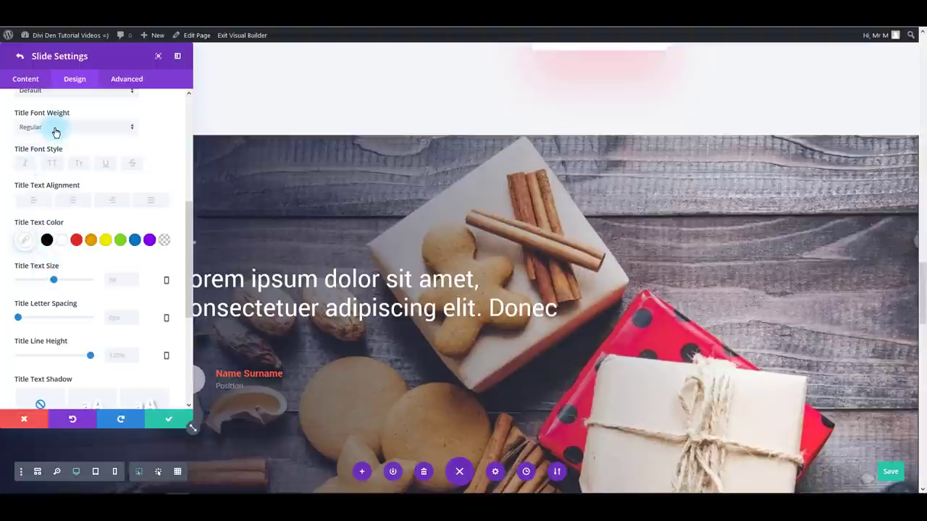
pyautogui.click(57, 419)
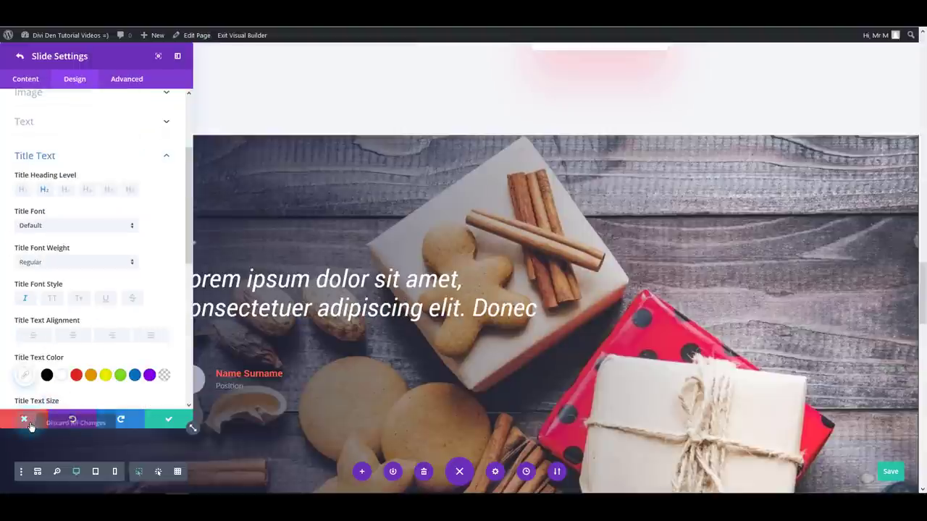
pyautogui.click(24, 419)
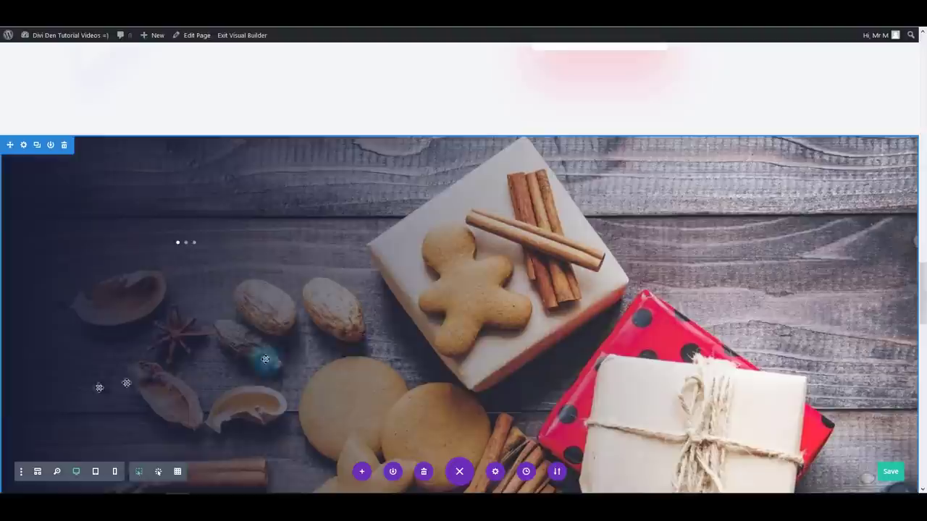
# Review the Baked with love and testimonial sections on the page, and the testimonial and News & Media sections in the Photoshop mockup
pyautogui.scroll(8, 383, 355)
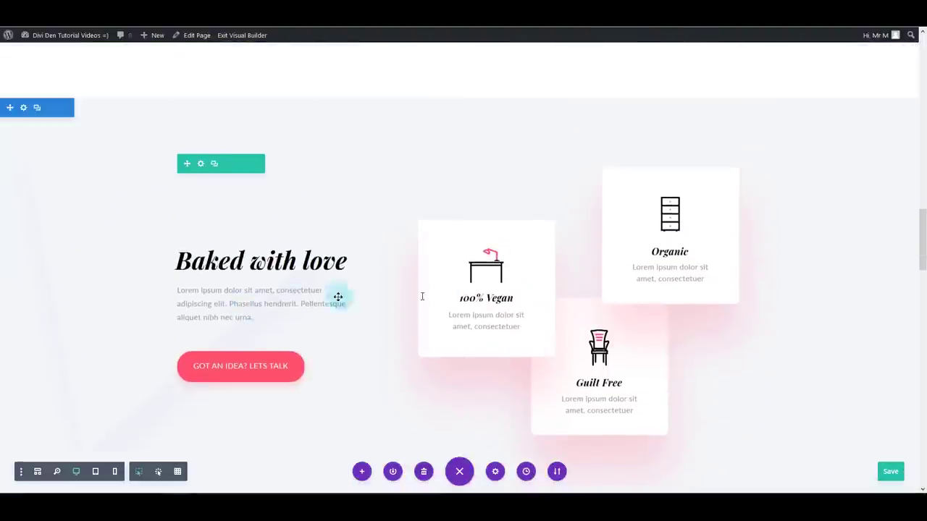
pyautogui.scroll(-2, 320, 344)
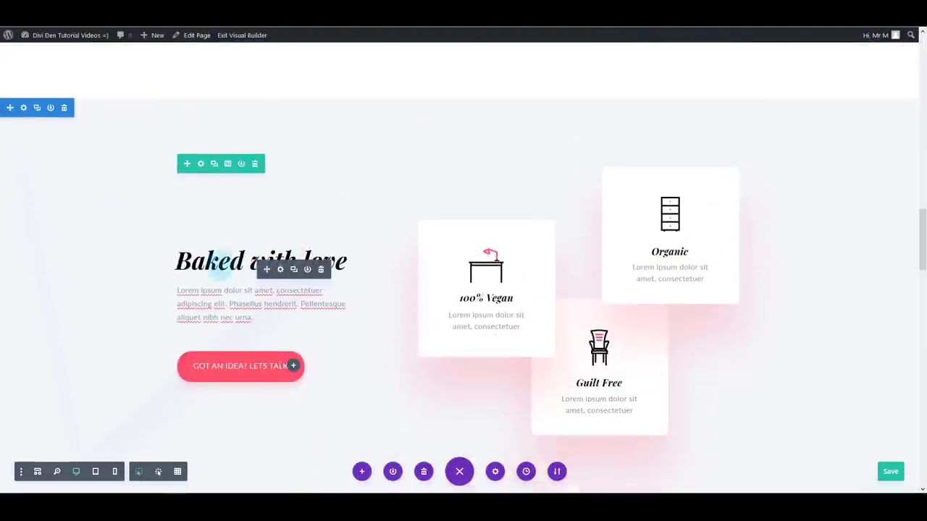
pyautogui.scroll(-11, 205, 268)
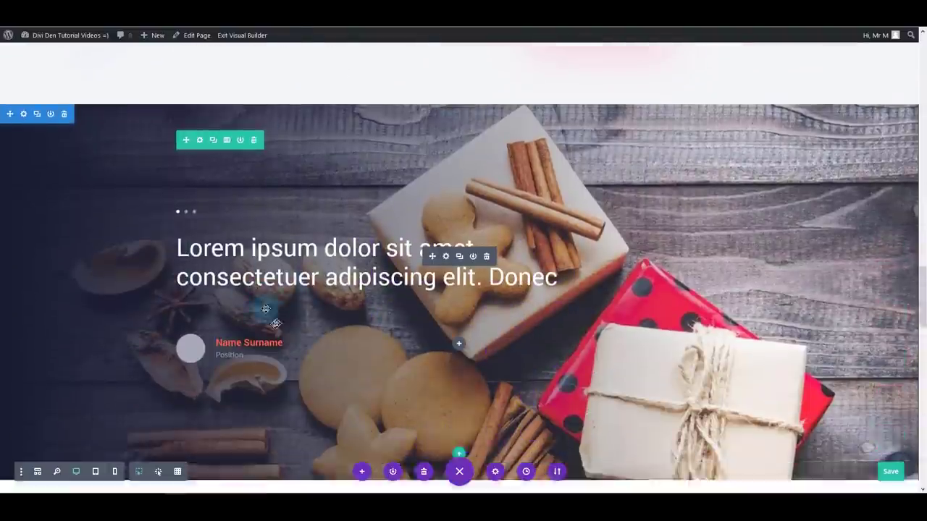
pyautogui.scroll(-2, 224, 293)
pyautogui.hotkey('alt', 'Tab')
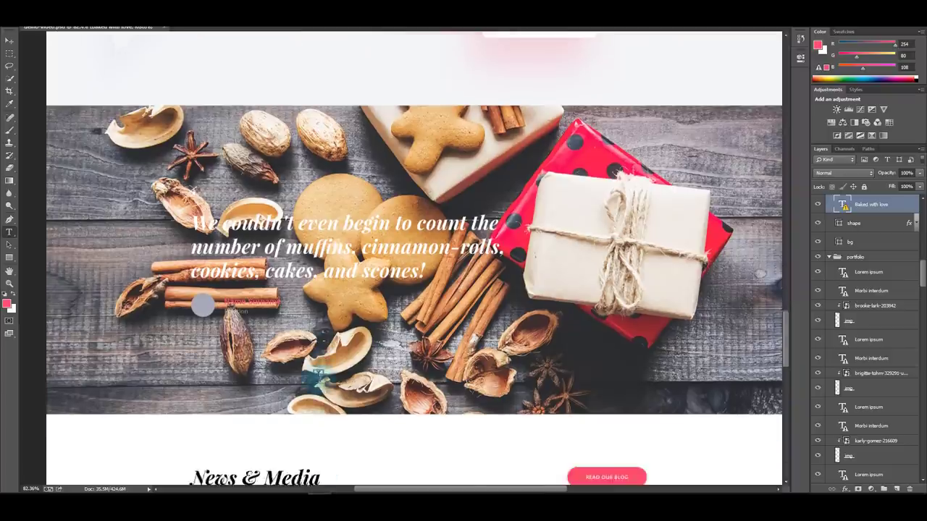
pyautogui.scroll(-2, 331, 361)
pyautogui.scroll(-3, 330, 361)
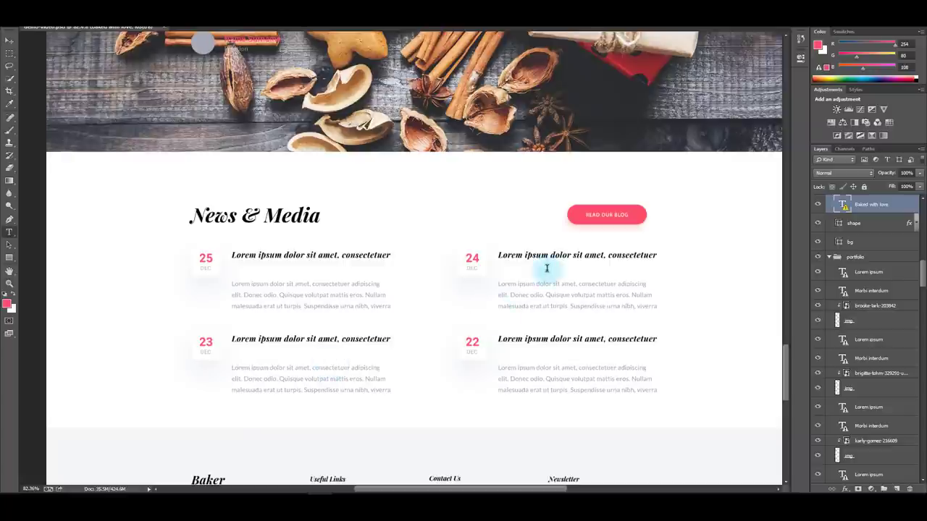
pyautogui.scroll(-1, 445, 310)
pyautogui.scroll(-1, 297, 431)
pyautogui.hotkey('alt', 'Tab')
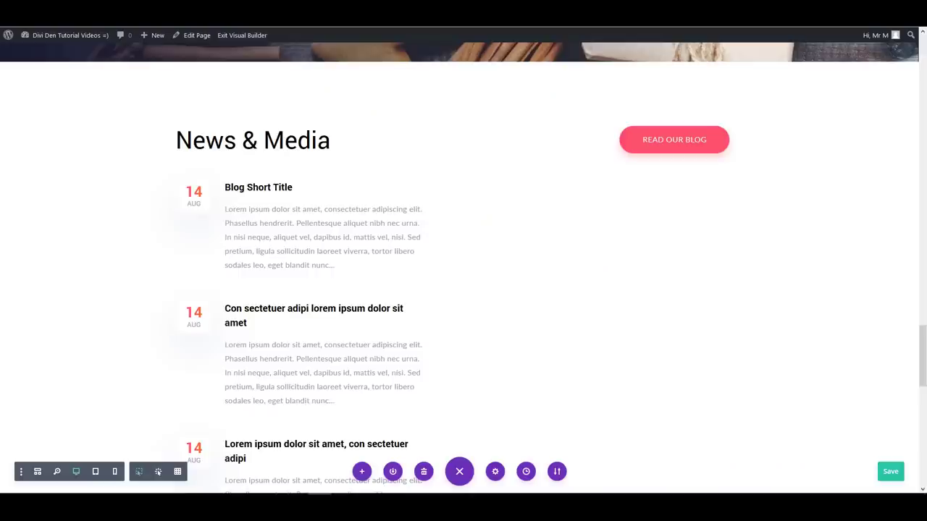
# Try to paste the copied blurb title styles onto the News & Media heading module
pyautogui.rightClick(235, 136)
pyautogui.press('Escape')
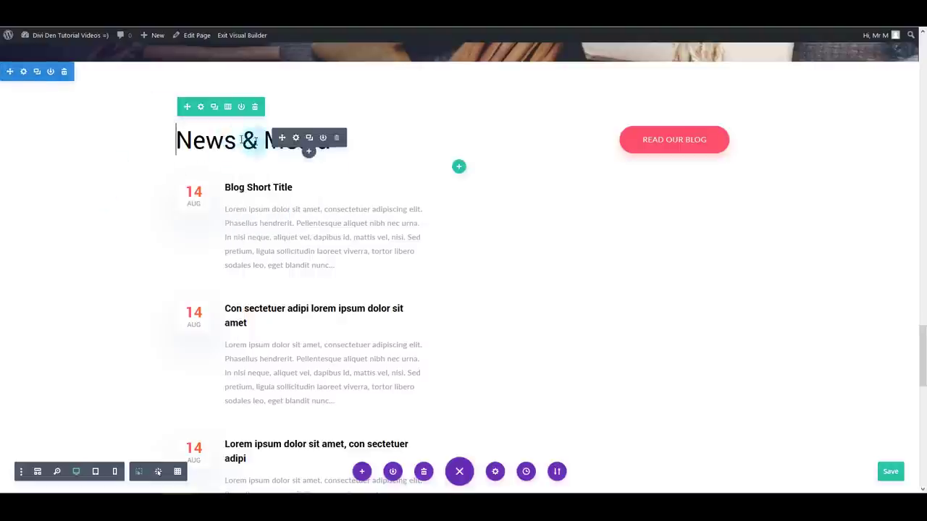
pyautogui.rightClick(295, 144)
pyautogui.click(304, 271)
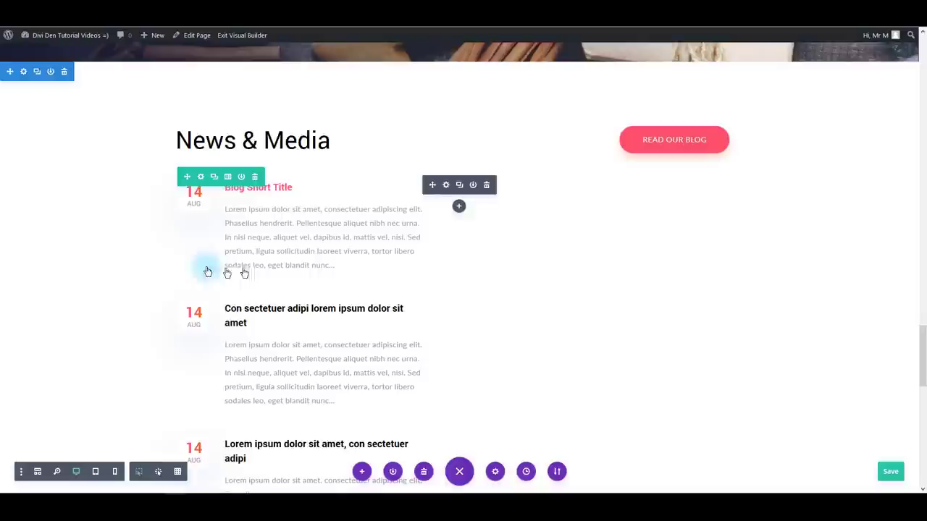
# Copy the title text styles from the "Baked with love" call to action module and save its settings
pyautogui.scroll(5, 290, 232)
pyautogui.scroll(7, 273, 181)
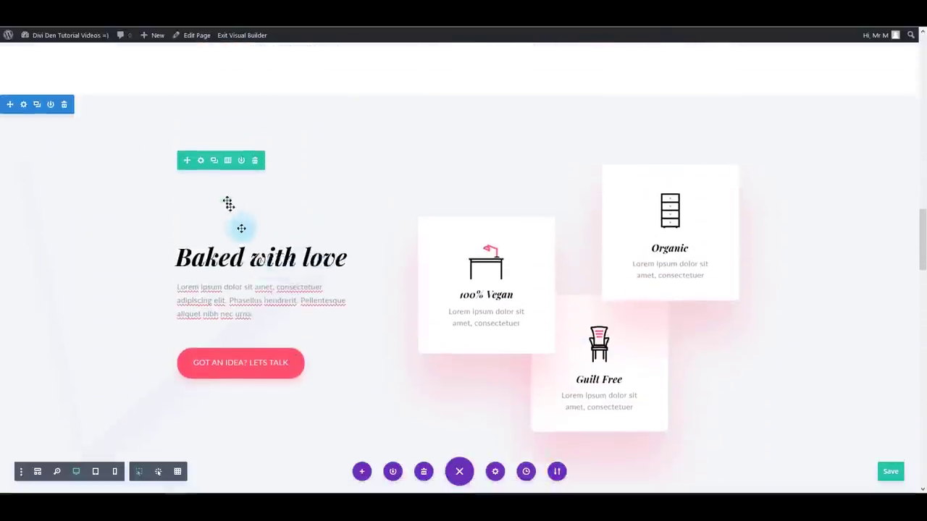
pyautogui.scroll(-9, 108, 360)
pyautogui.scroll(9, 149, 345)
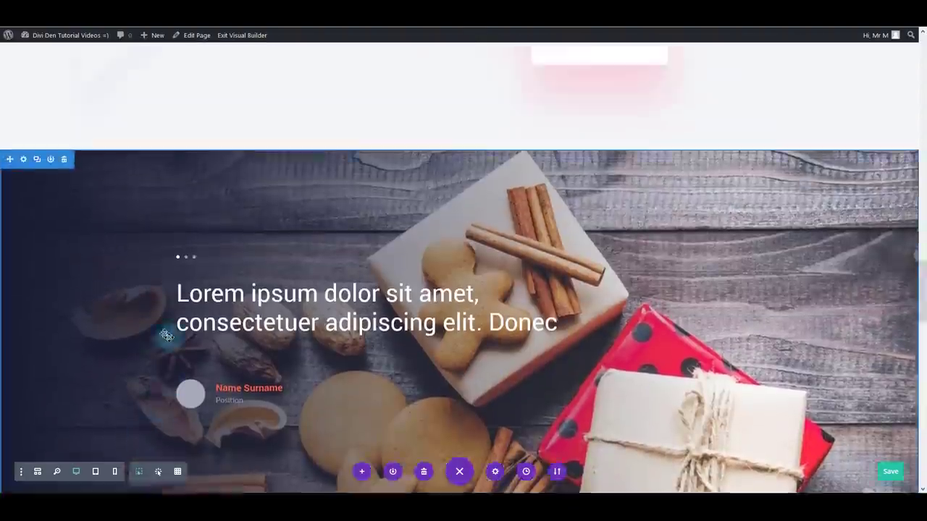
pyautogui.click(281, 272)
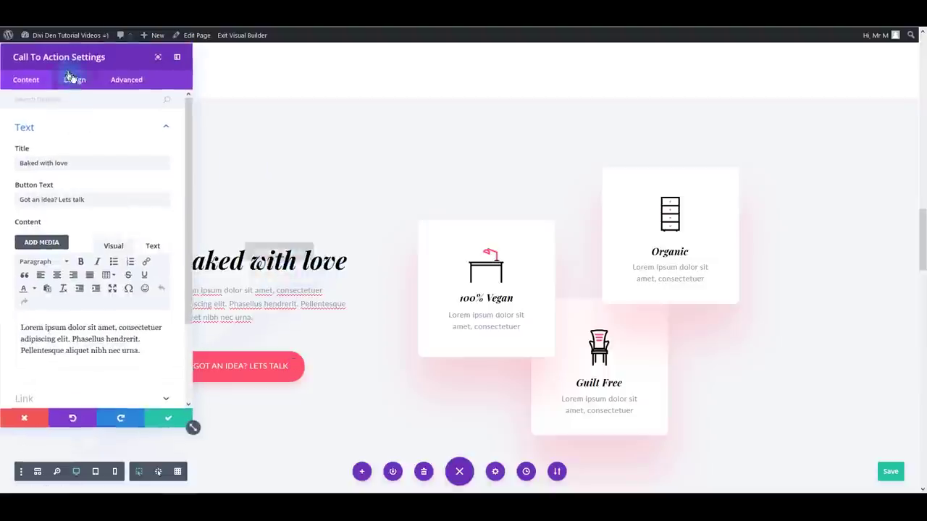
pyautogui.click(74, 79)
pyautogui.rightClick(45, 161)
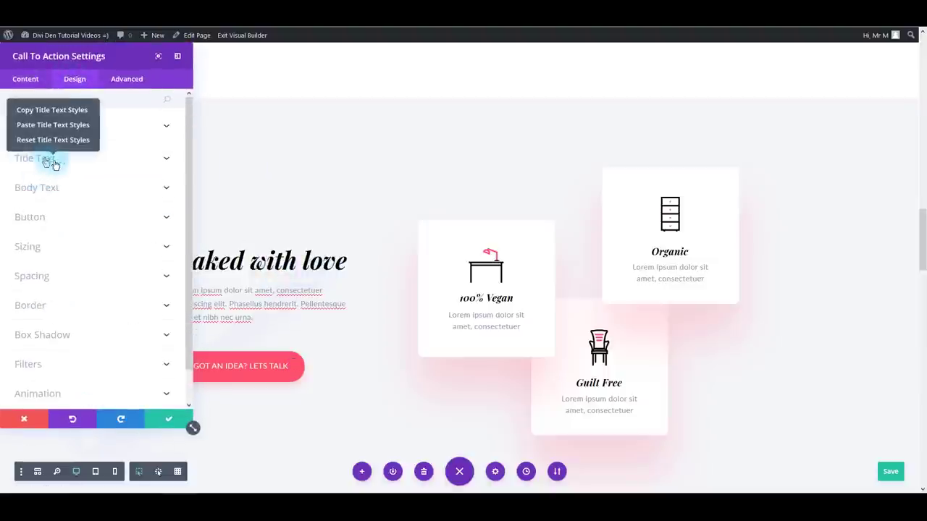
pyautogui.click(51, 112)
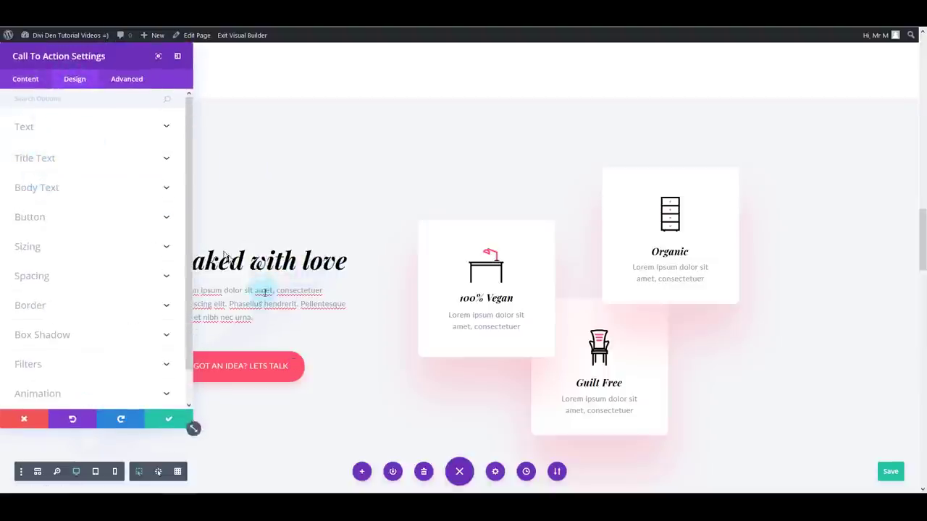
pyautogui.click(167, 413)
# Try to paste the copied title text styles onto the News & Media heading module
pyautogui.scroll(-8, 181, 354)
pyautogui.scroll(-1, 205, 305)
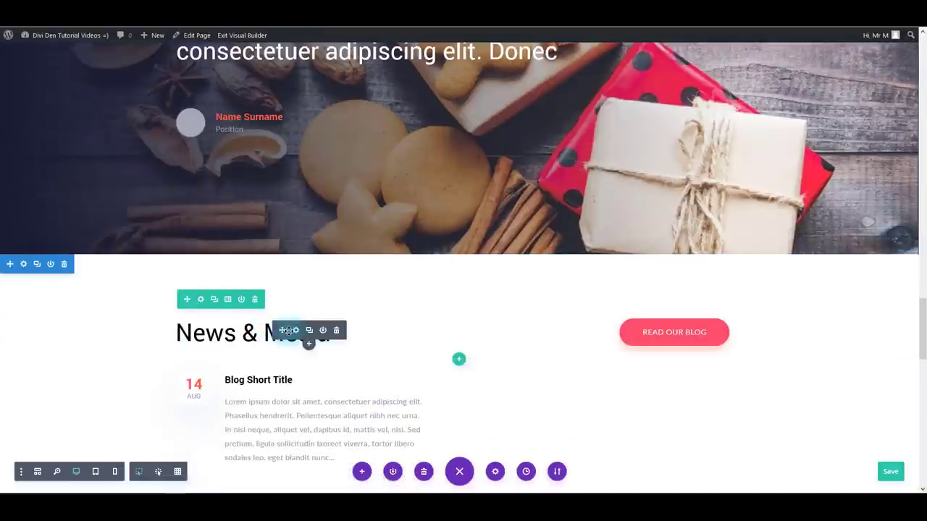
pyautogui.rightClick(297, 333)
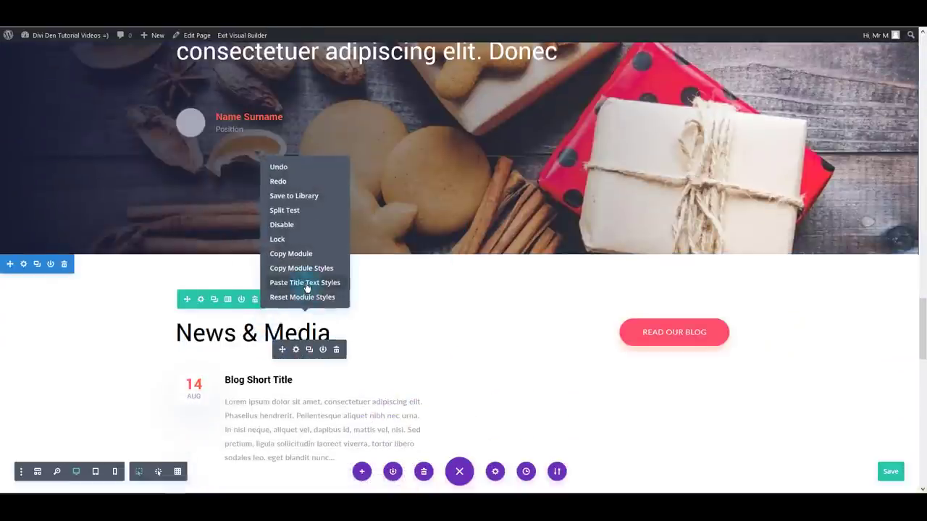
pyautogui.click(300, 281)
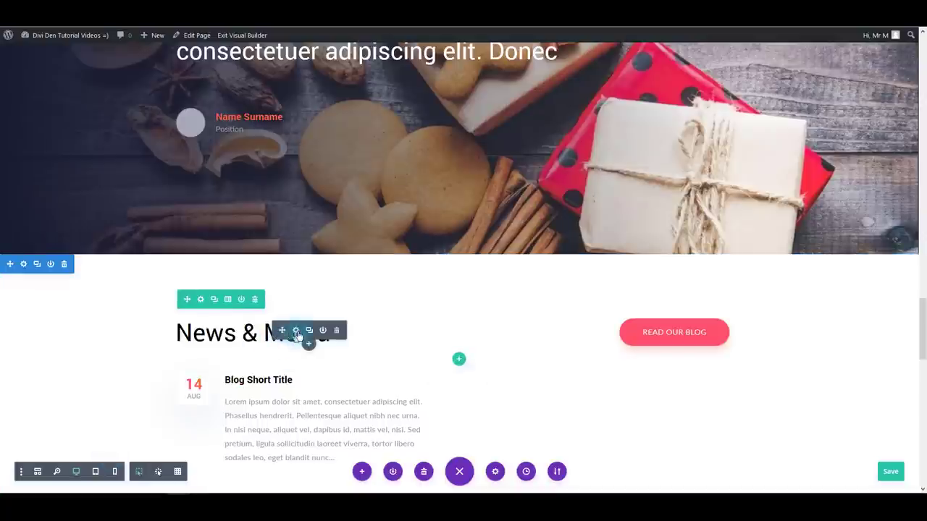
# Copy the body text styles from the Catalog section's call to action module and save its settings
pyautogui.scroll(15, 296, 332)
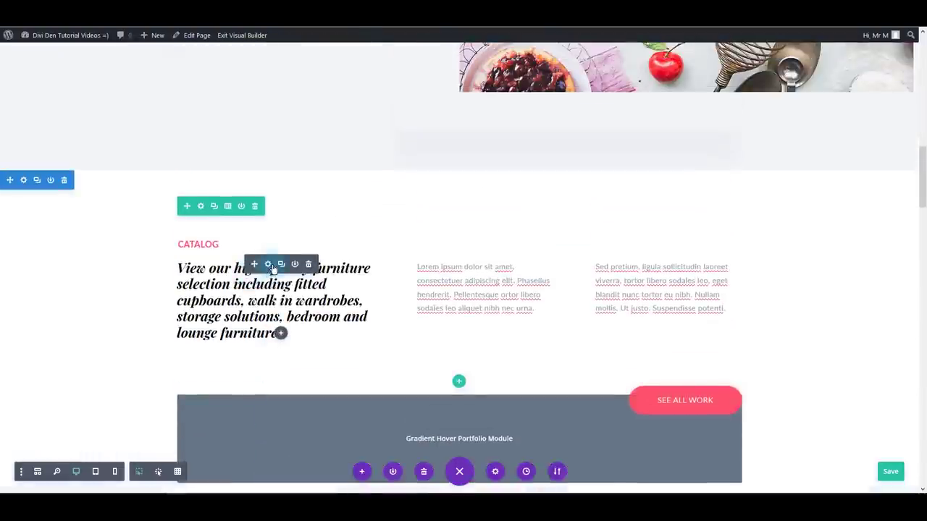
pyautogui.rightClick(273, 270)
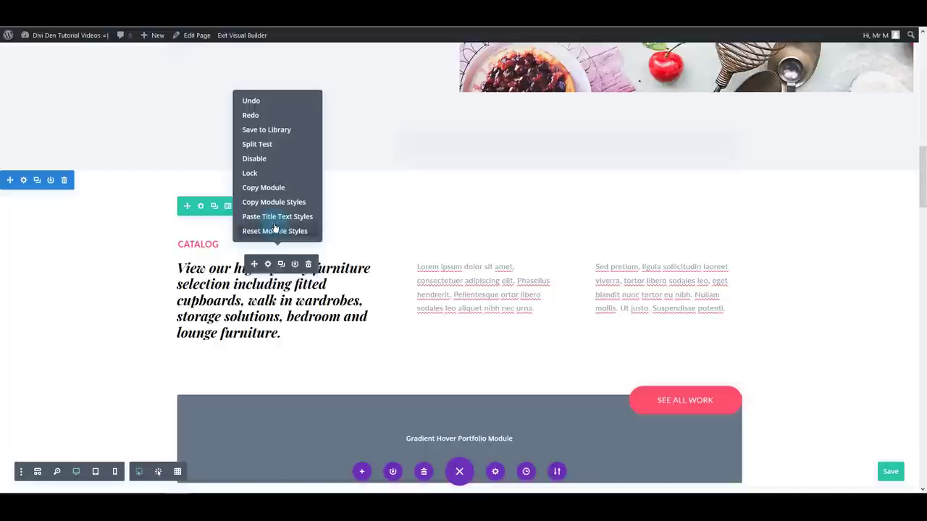
pyautogui.click(268, 265)
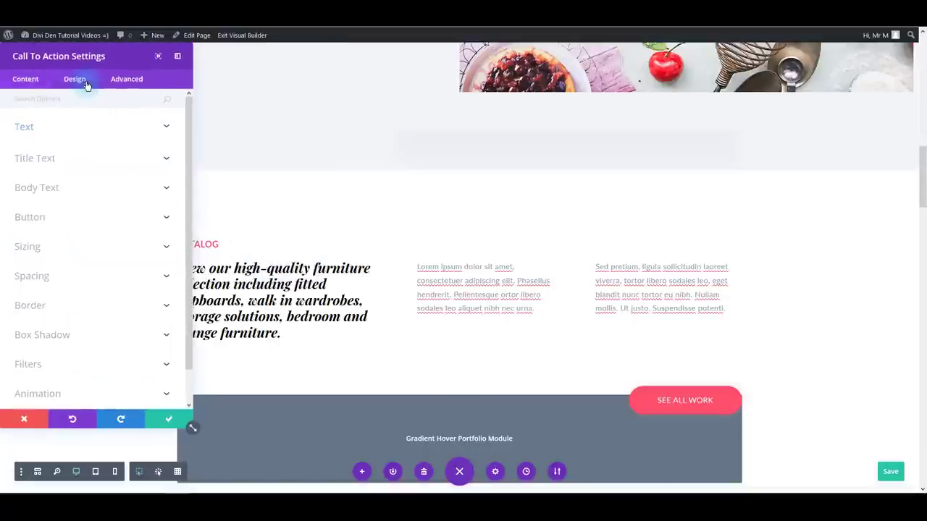
pyautogui.rightClick(52, 192)
pyautogui.click(60, 157)
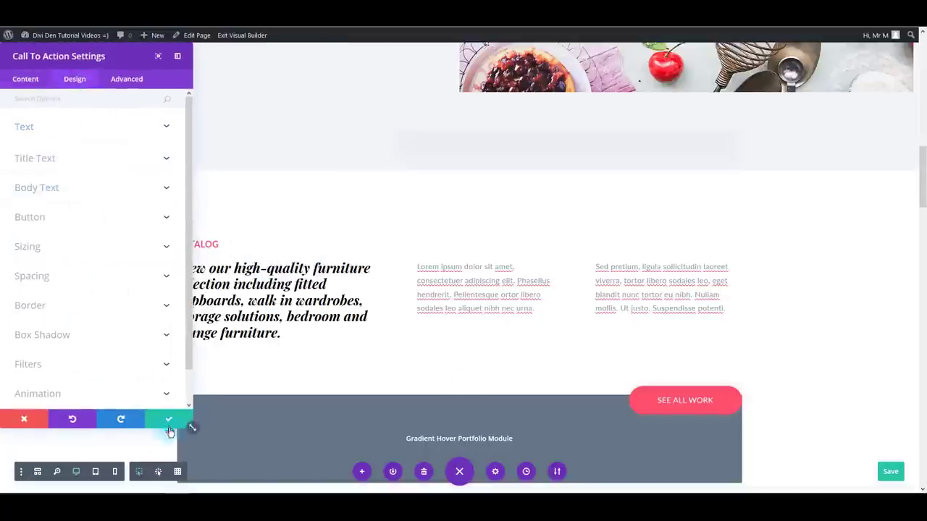
pyautogui.click(171, 421)
# Paste the copied body text styles onto the News & Media heading module
pyautogui.scroll(-5, 169, 352)
pyautogui.scroll(-15, 169, 352)
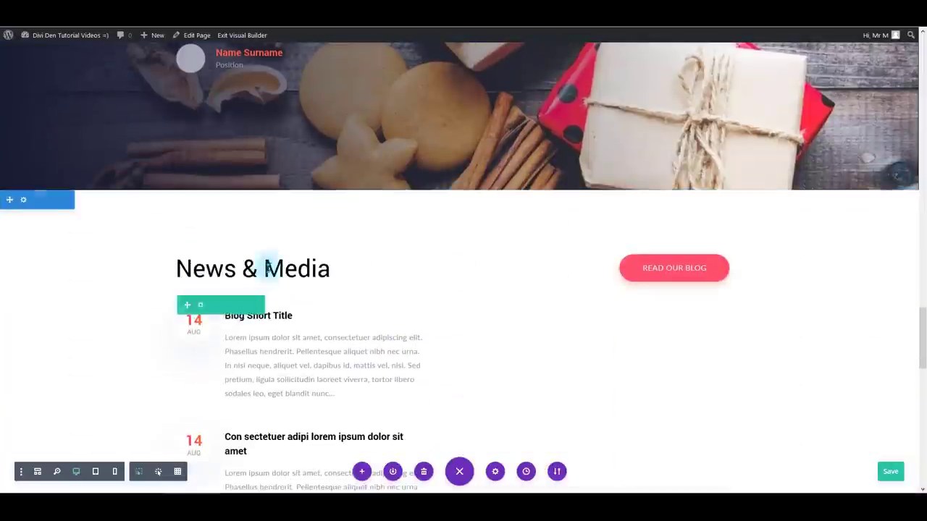
pyautogui.rightClick(288, 265)
pyautogui.click(300, 220)
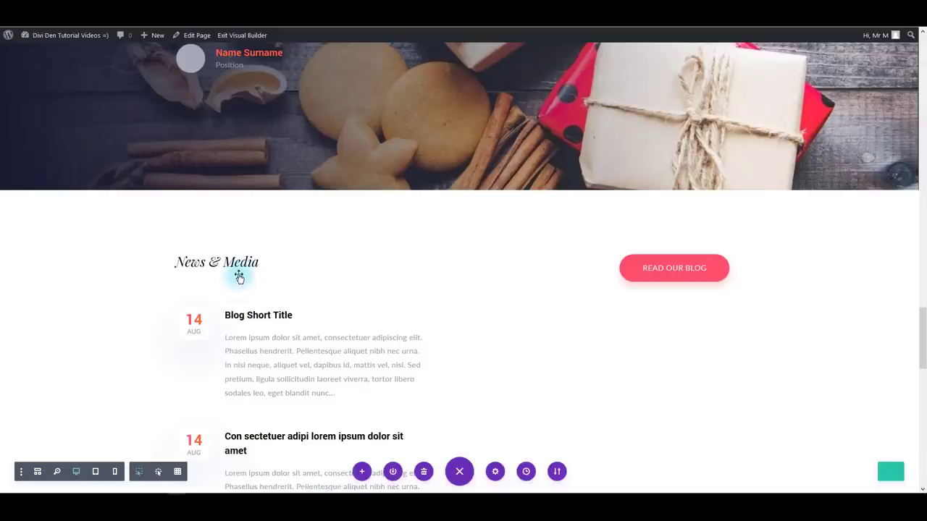
# Set the News & Media heading's desktop text size to 50px and save the module settings
pyautogui.click(296, 259)
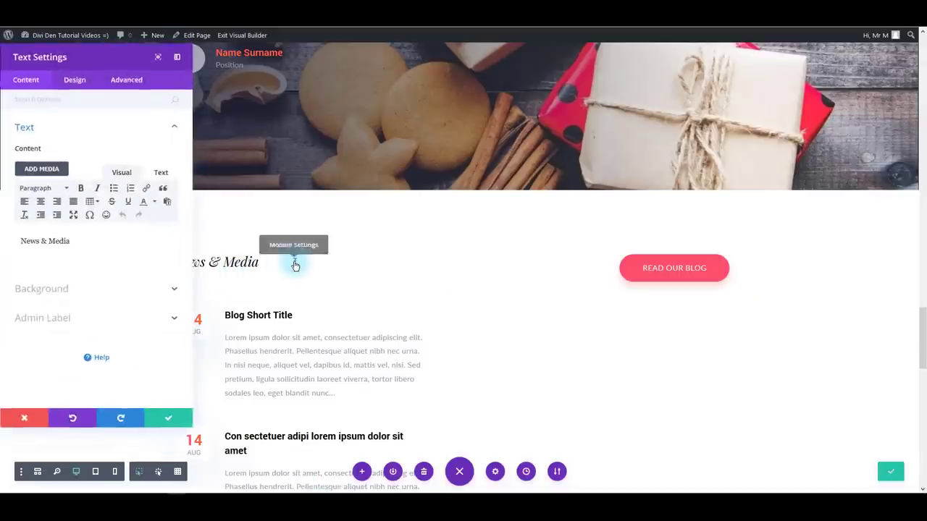
pyautogui.click(76, 79)
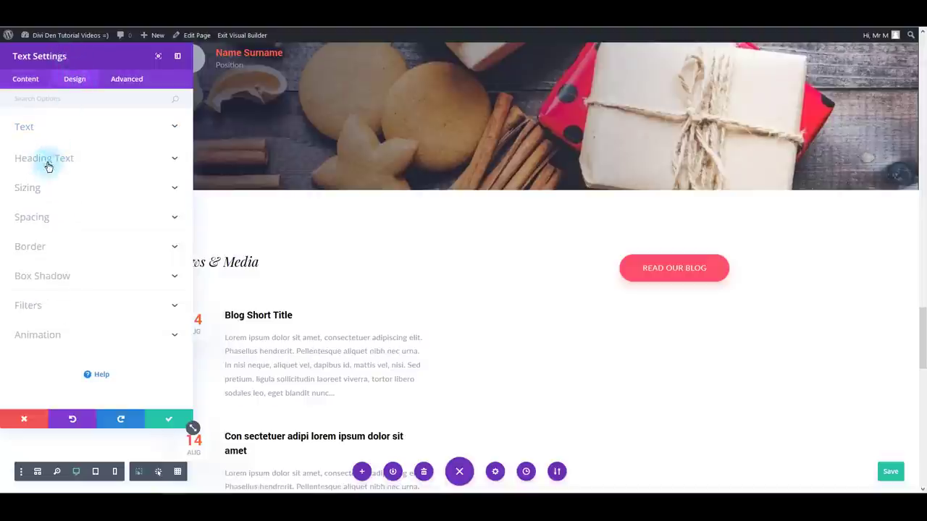
pyautogui.click(61, 134)
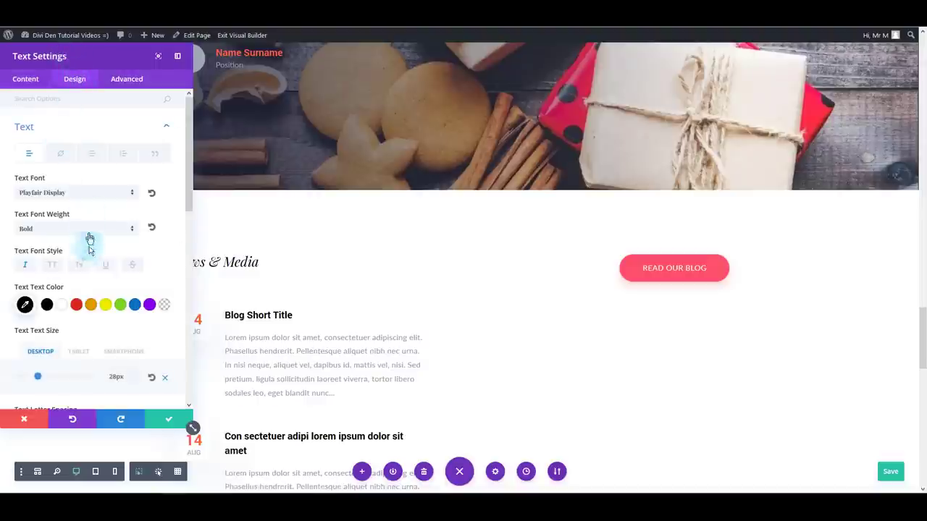
pyautogui.moveTo(40, 381); pyautogui.dragTo(54, 380)
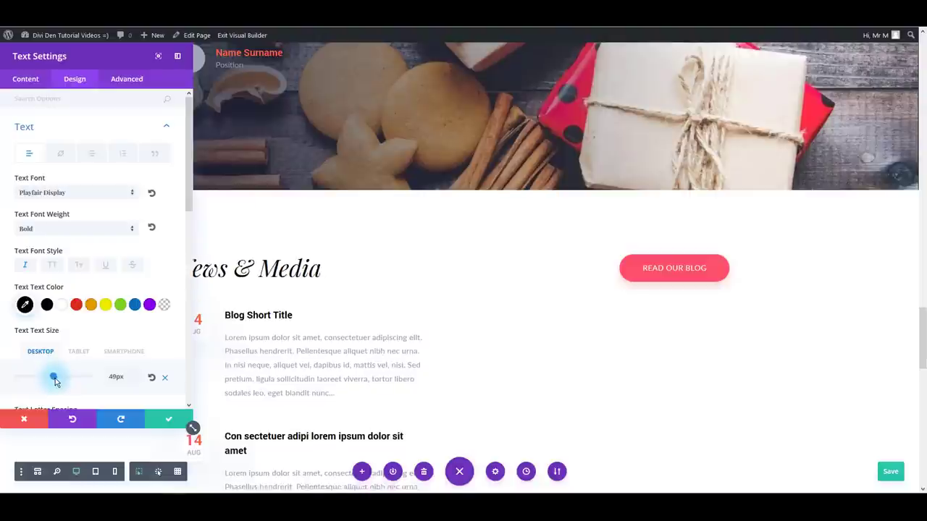
pyautogui.moveTo(55, 381); pyautogui.dragTo(57, 381)
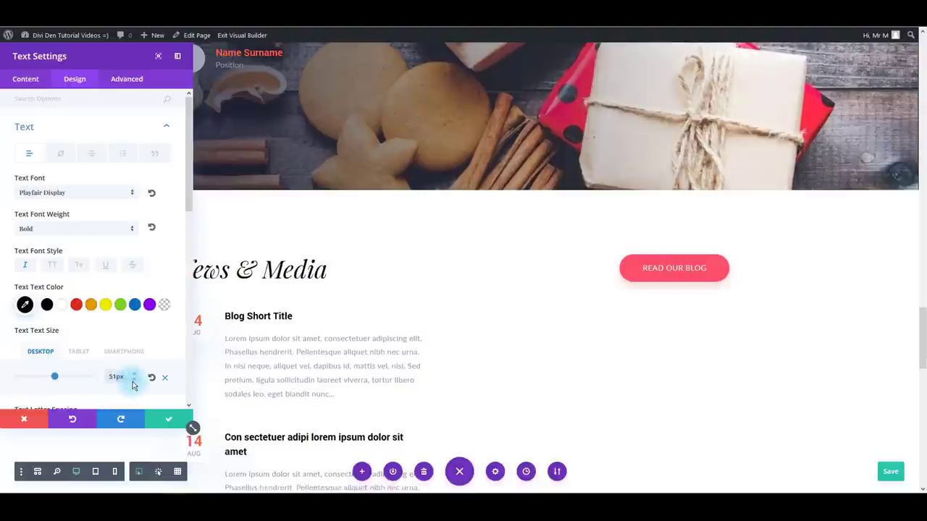
pyautogui.click(134, 382)
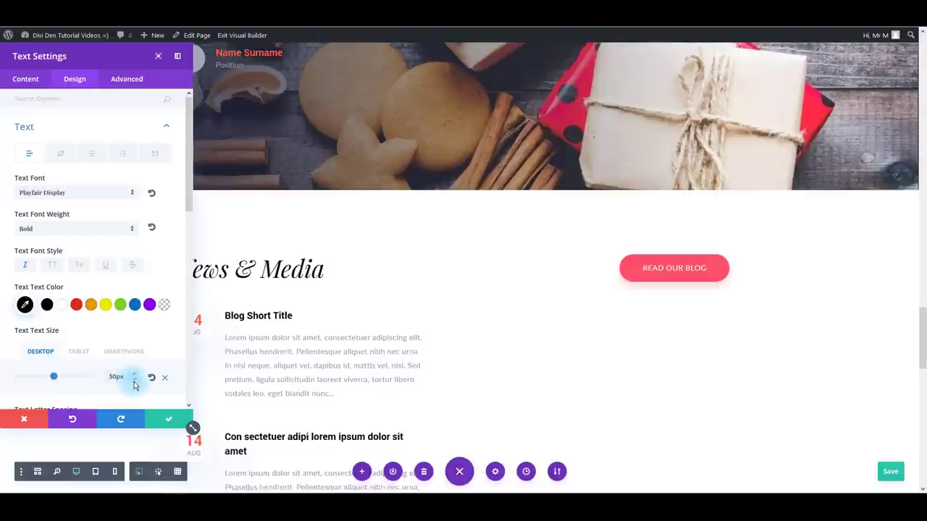
pyautogui.click(168, 427)
# Examine the blog list, testimonial section and footer on the page, and the News & Media and footer sections in the Photoshop mockup
pyautogui.scroll(-2, 211, 271)
pyautogui.scroll(1, 234, 323)
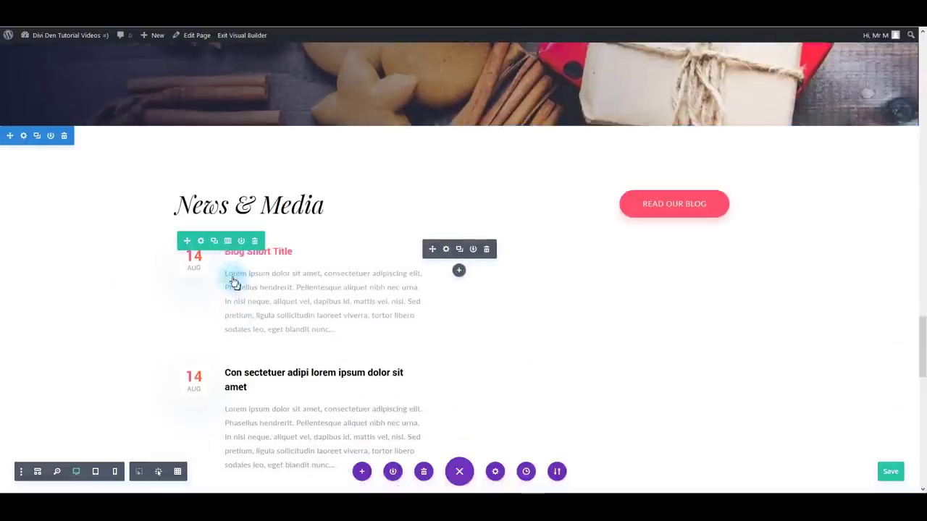
pyautogui.scroll(-2, 239, 333)
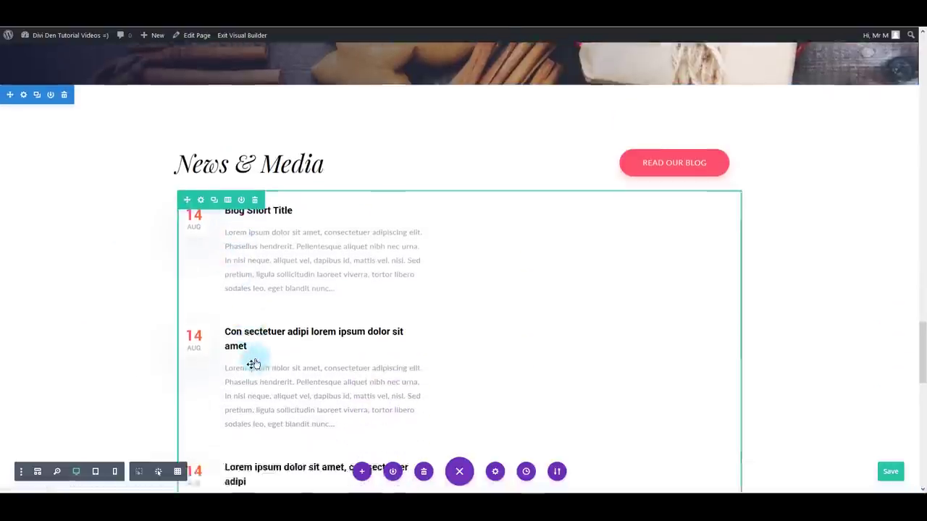
pyautogui.scroll(-2, 268, 275)
pyautogui.scroll(10, 287, 311)
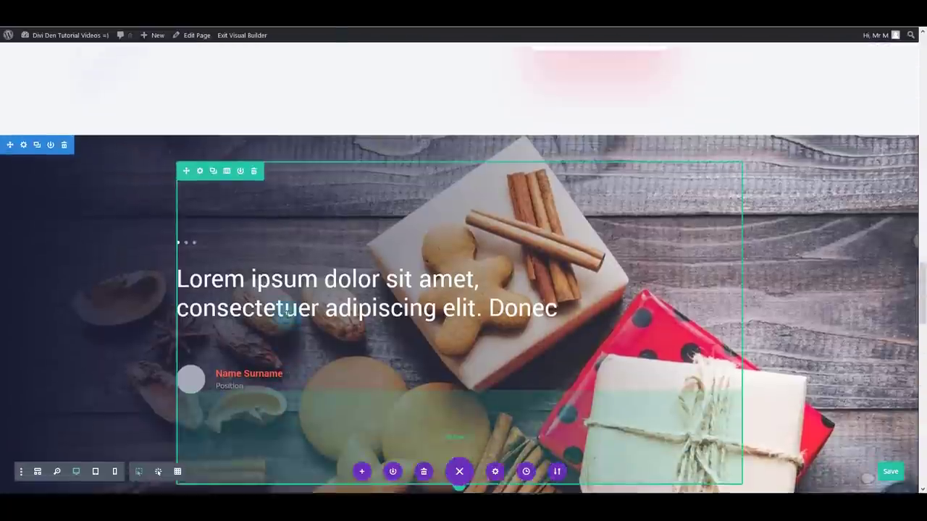
pyautogui.scroll(3, 209, 302)
pyautogui.scroll(-8, 234, 283)
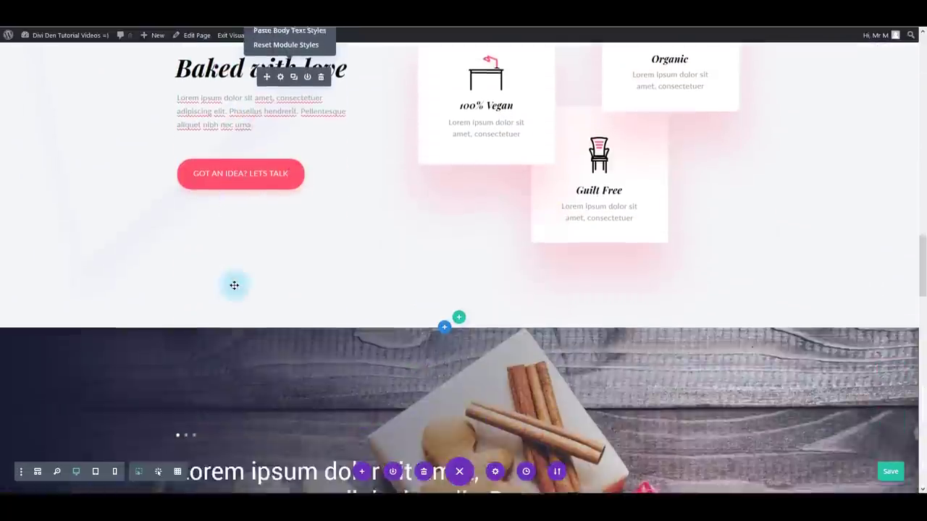
pyautogui.scroll(-5, 234, 285)
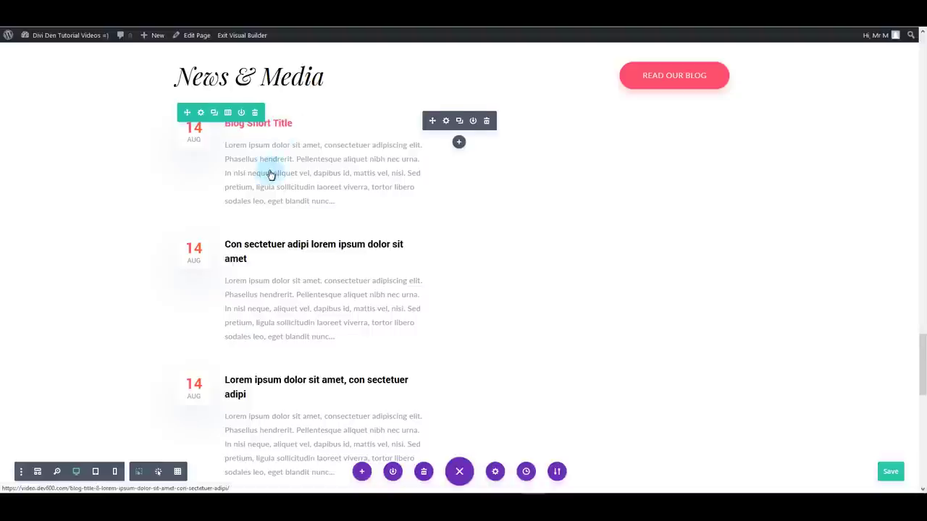
pyautogui.scroll(-9, 269, 175)
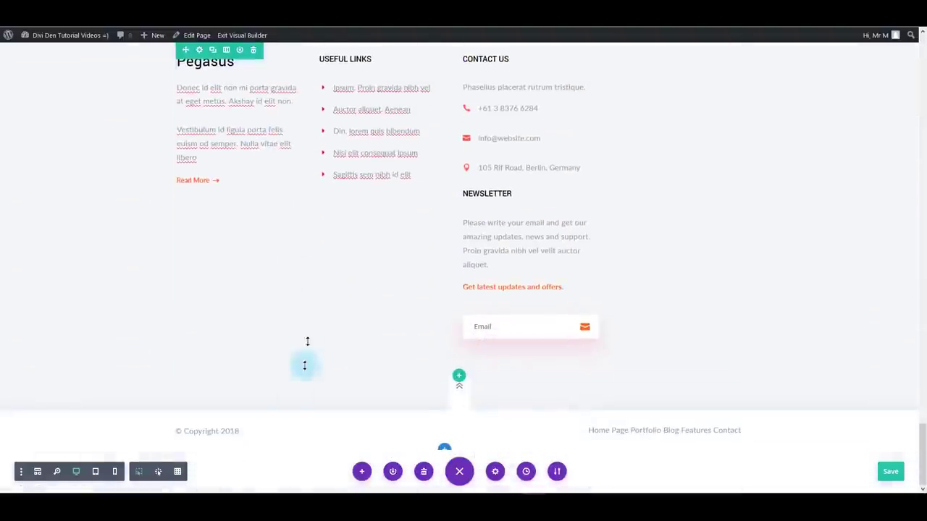
pyautogui.scroll(14, 382, 443)
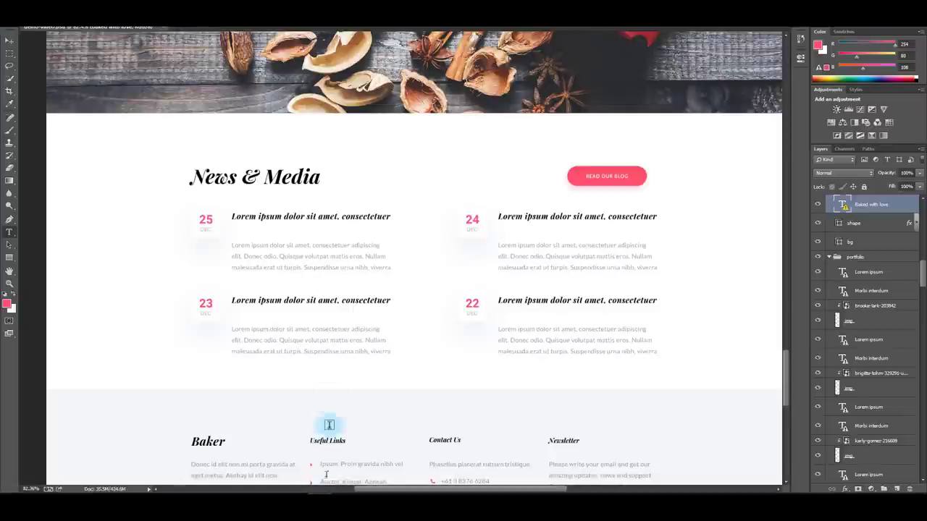
pyautogui.scroll(-2, 330, 425)
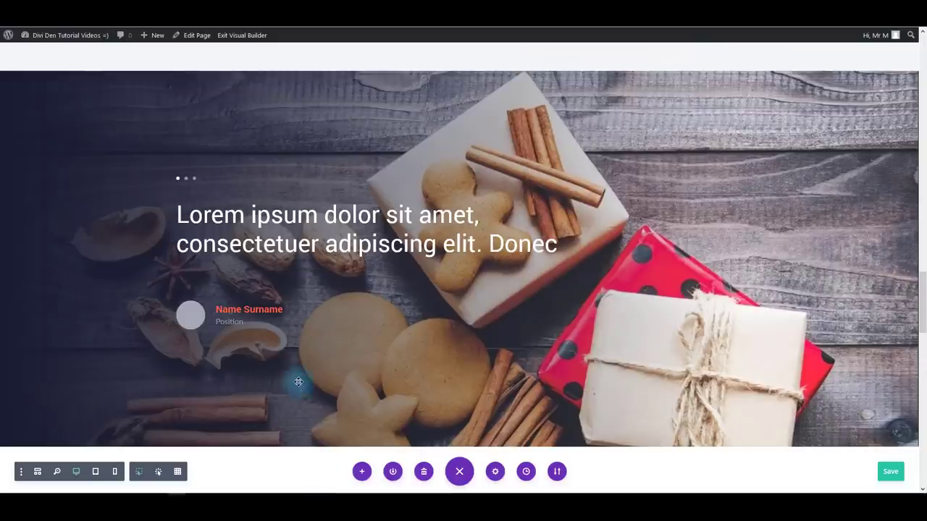
# Review the restyled Divi page from the We Bake hero and Welcome section down to the News & Media section
pyautogui.scroll(-15, 298, 381)
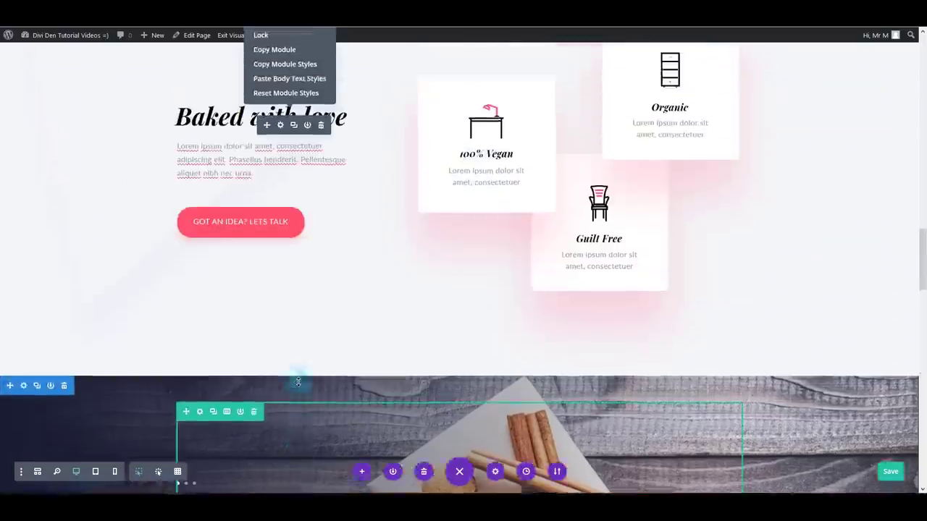
pyautogui.scroll(4, 299, 382)
pyautogui.scroll(3, 299, 382)
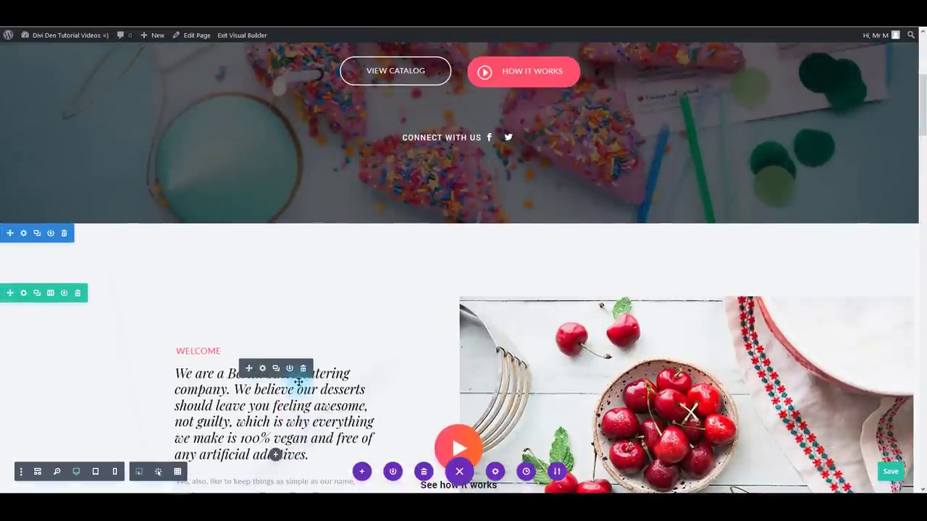
pyautogui.scroll(5, 298, 382)
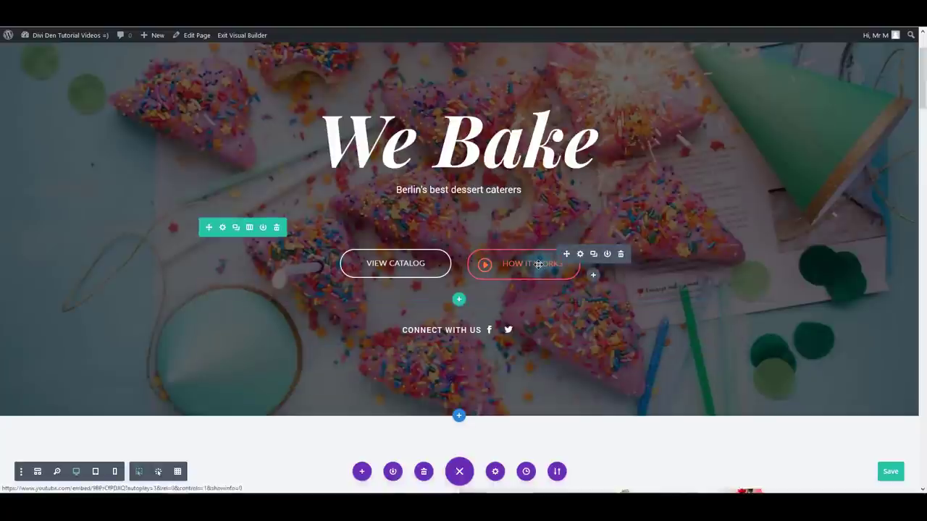
pyautogui.scroll(-4, 538, 265)
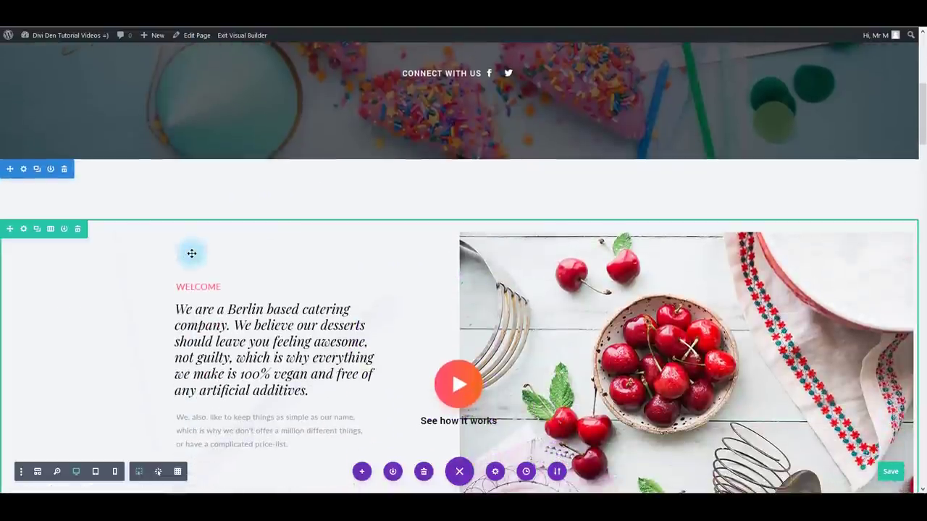
pyautogui.scroll(-20, 192, 254)
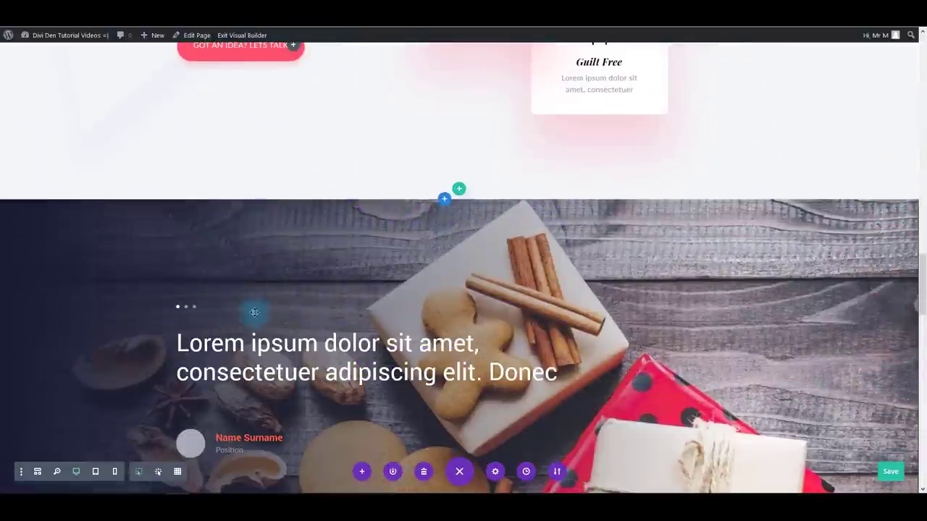
pyautogui.scroll(-3, 254, 312)
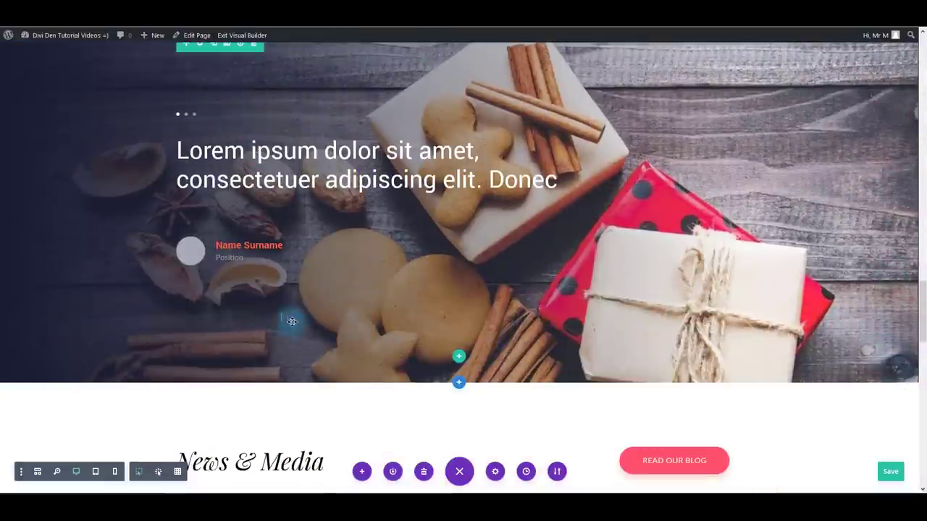
pyautogui.scroll(-1, 292, 321)
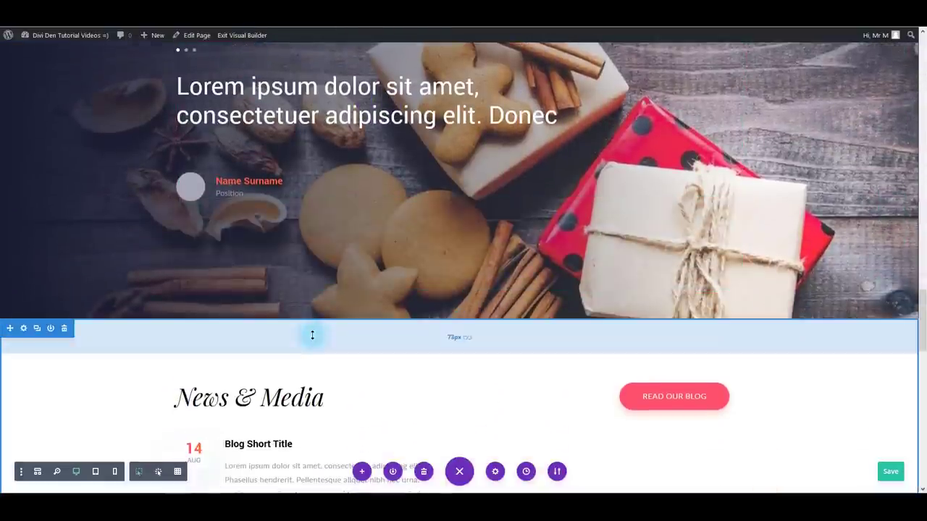